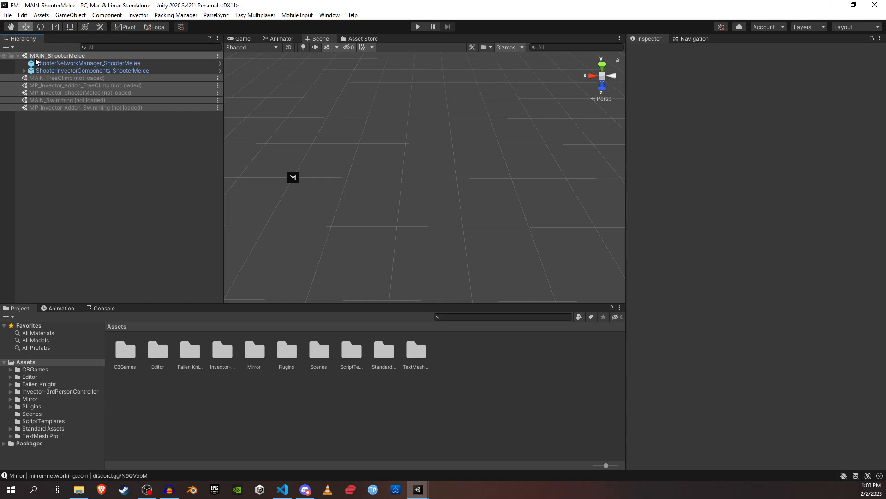
Review the EMI_Network Manager settings on ShooterNetworkManager_ShooterMelee in the MAIN_ShooterMelee scene
click(61, 64)
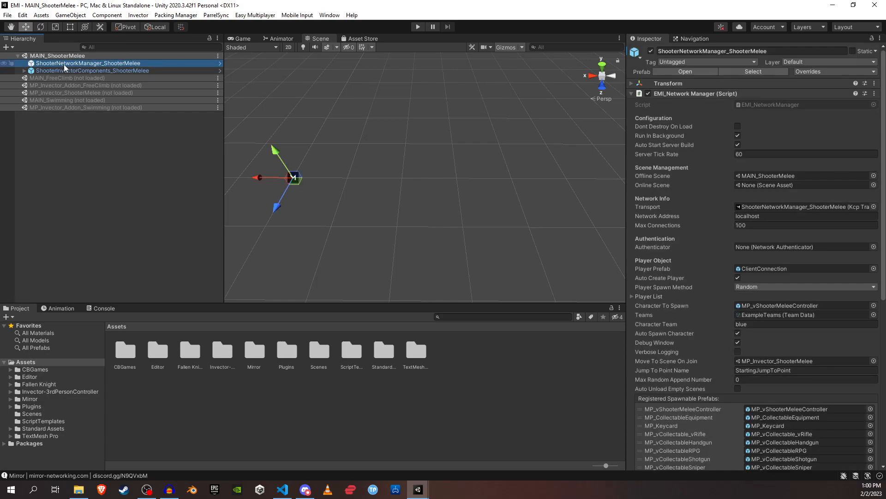
scroll(705, 180, down, 10)
scroll(697, 155, up, 10)
Examine ShooterInvectorComponents_ShooterMelee and its children, including vThirdPersonCamera, AimCanvas, UI and HUD
click(105, 71)
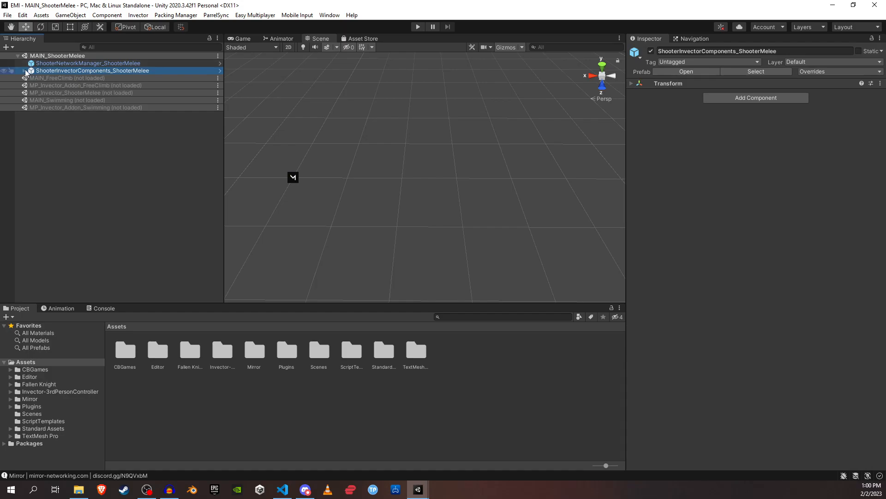
click(24, 71)
click(87, 78)
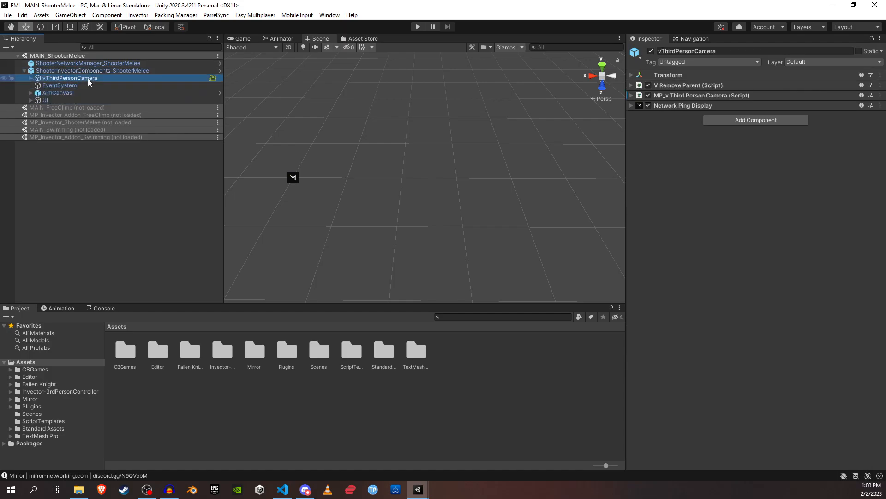
click(70, 94)
click(51, 101)
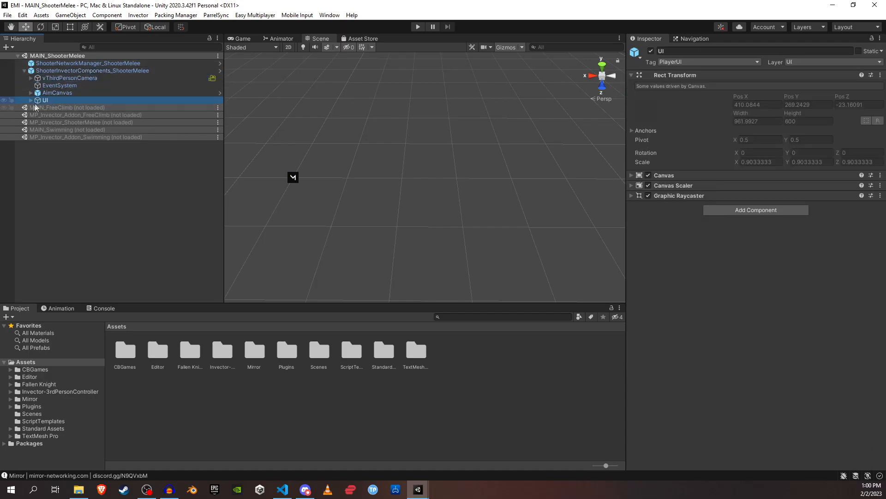
click(30, 100)
click(53, 114)
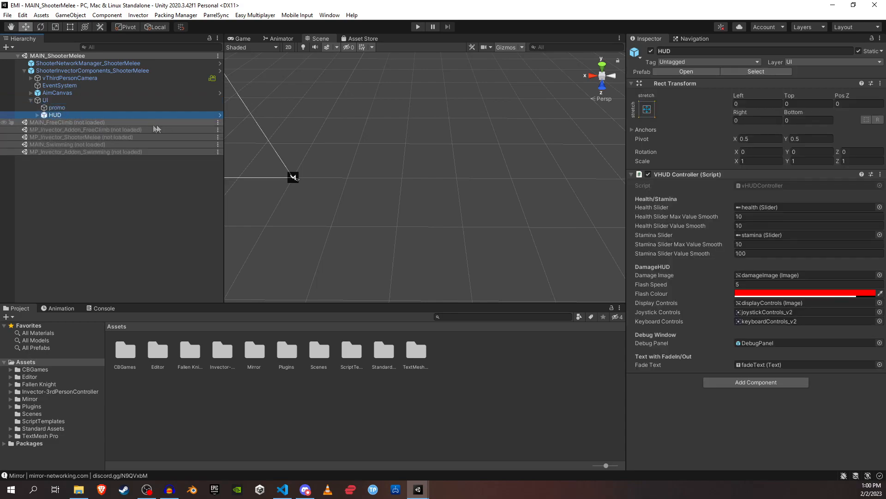
click(29, 100)
click(24, 70)
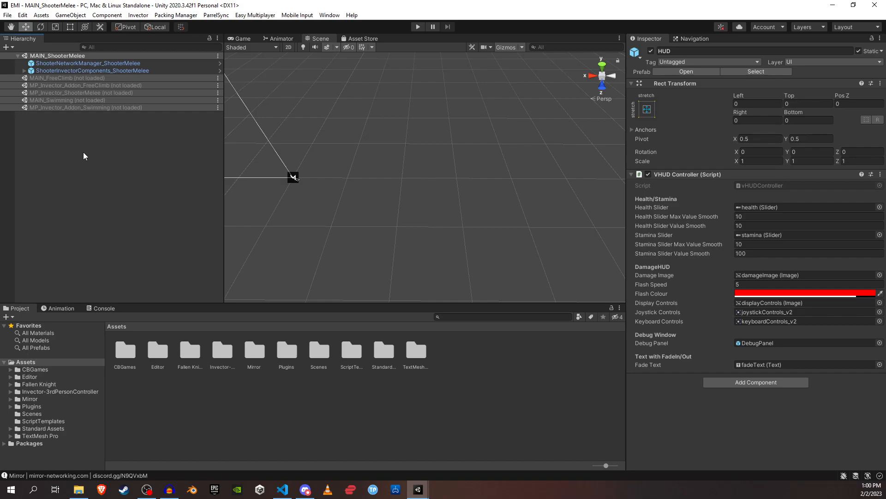
Create a new scene from the Empty (Built-in) template, loaded additively alongside the existing scenes
click(6, 14)
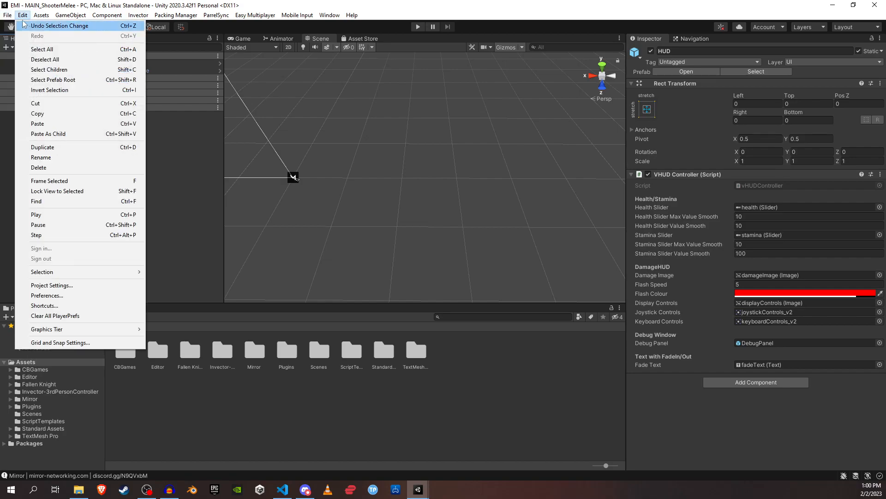
click(28, 26)
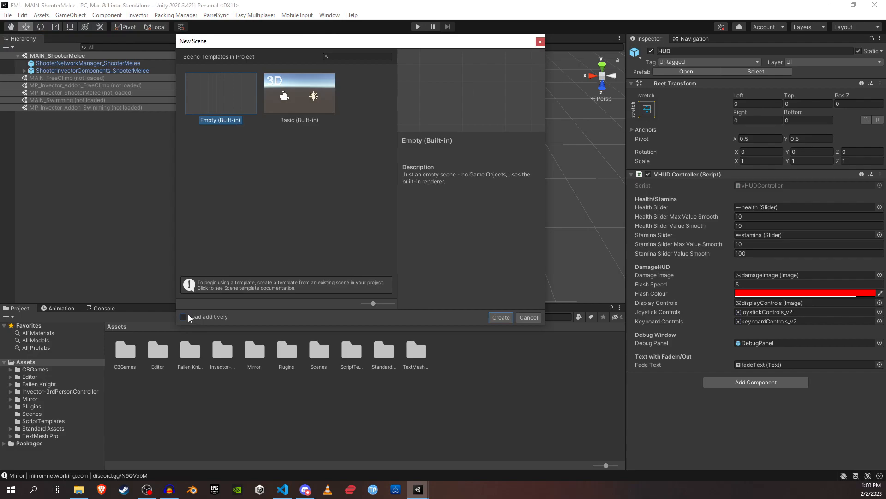
click(501, 317)
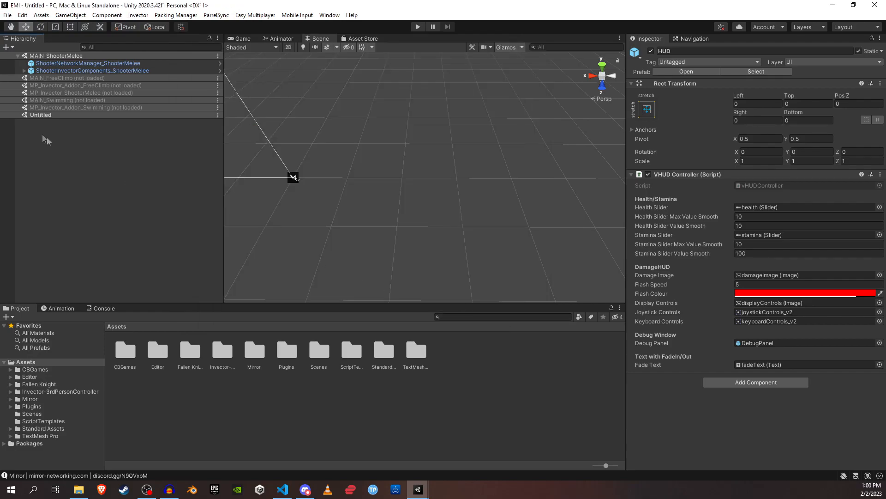
Start saving the Untitled scene and create a folder named Testing inside Assets for it
click(43, 113)
click(7, 16)
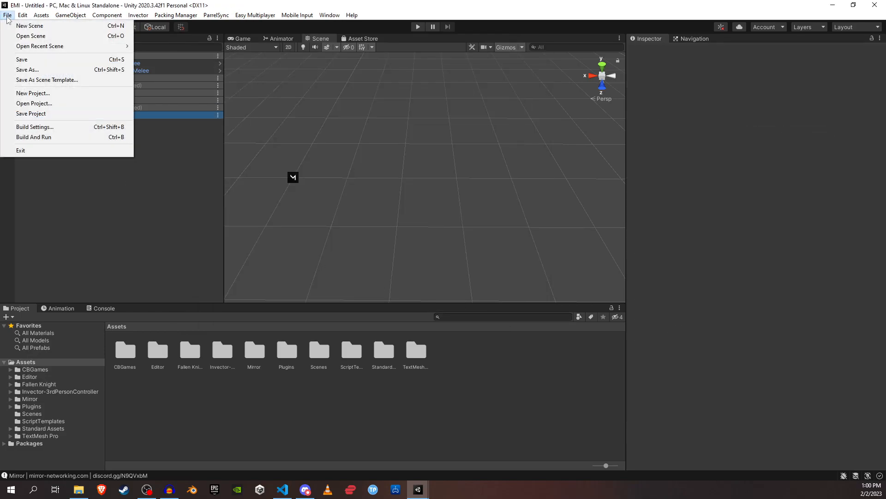
click(7, 15)
right_click(48, 115)
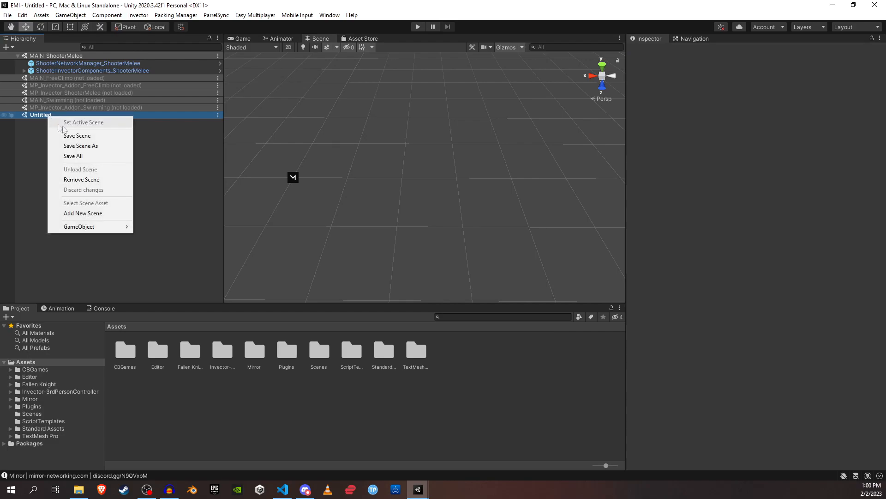
click(81, 138)
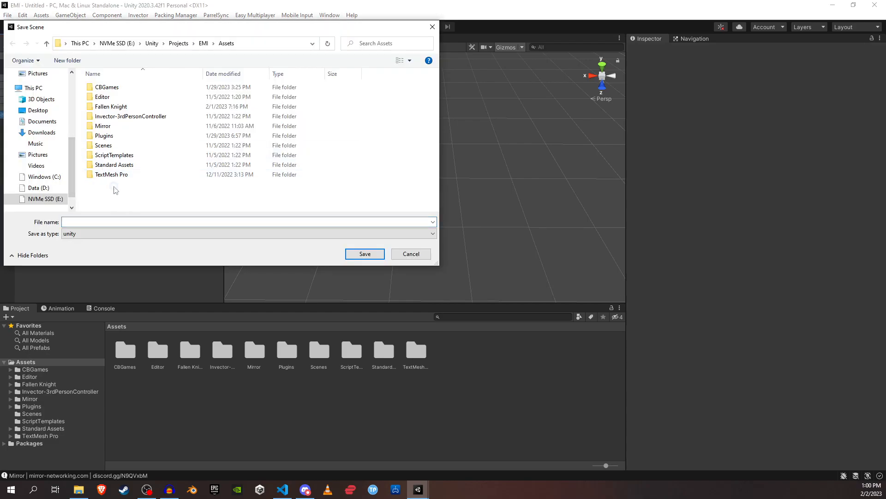
key(ctrl+shift+n)
text(tESTIN)
key(Escape)
key(ctrl+shift+n)
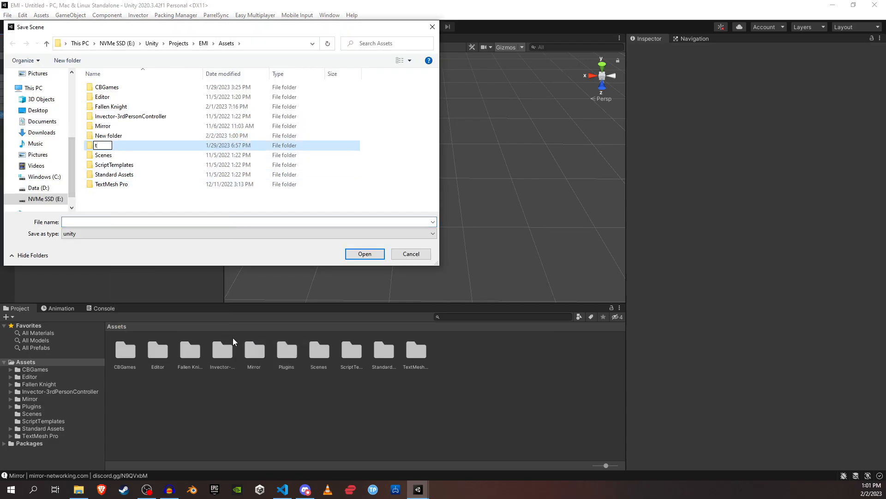
text(Testing)
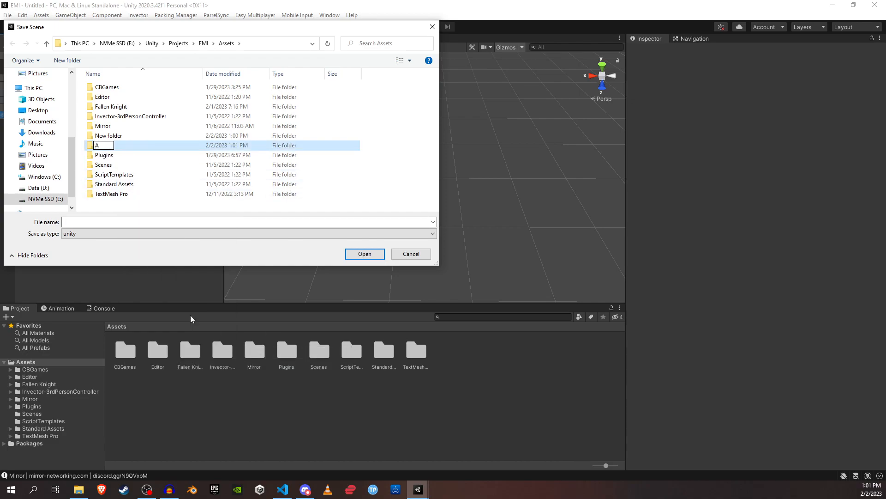
key(Return)
Save the scene as TESTING_MAIN in the Testing folder and show that folder's contents in the project
key(Return)
click(86, 224)
text(TESTING_MAIN)
key(Return)
click(40, 436)
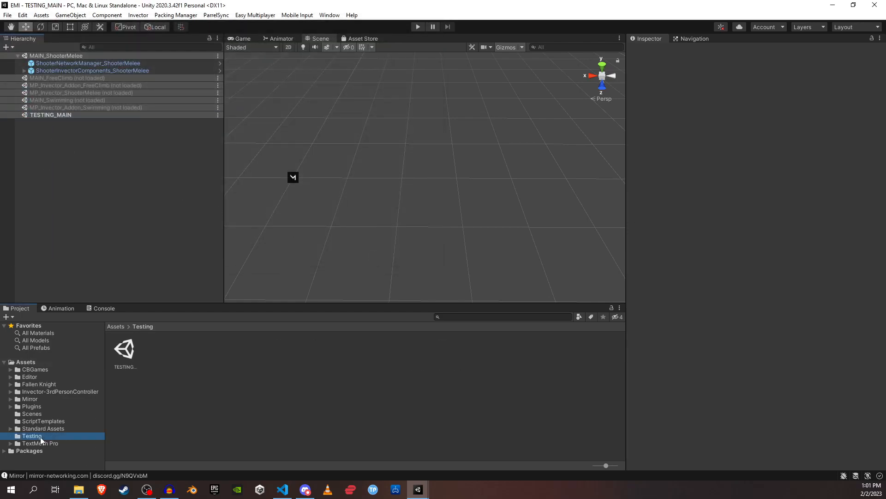
Add a second empty built-in scene alongside TESTING_MAIN
click(59, 115)
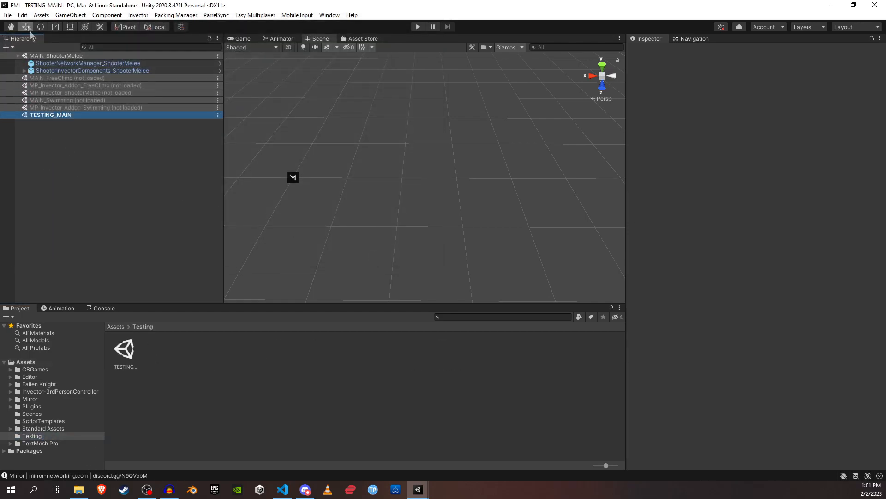
click(7, 16)
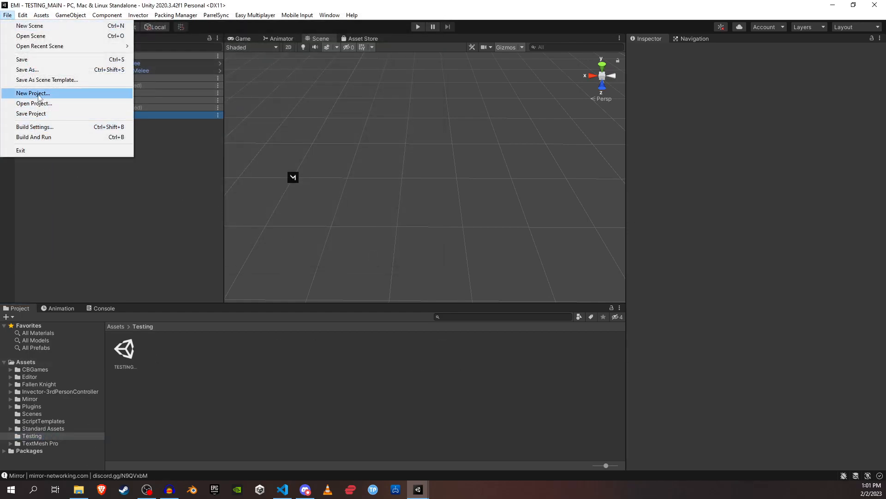
click(29, 26)
click(237, 106)
click(500, 318)
Save the second untitled scene as TESTING_GAME in the Testing folder
right_click(54, 121)
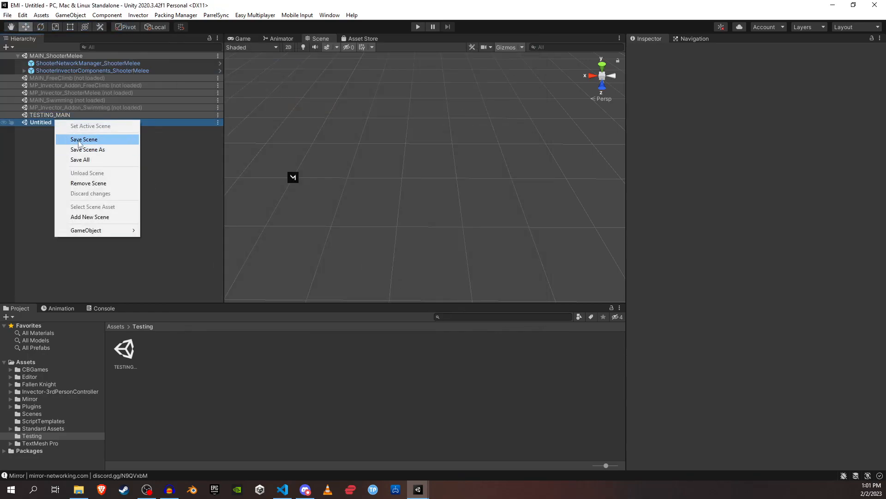
click(79, 140)
text(TESTING_GAME)
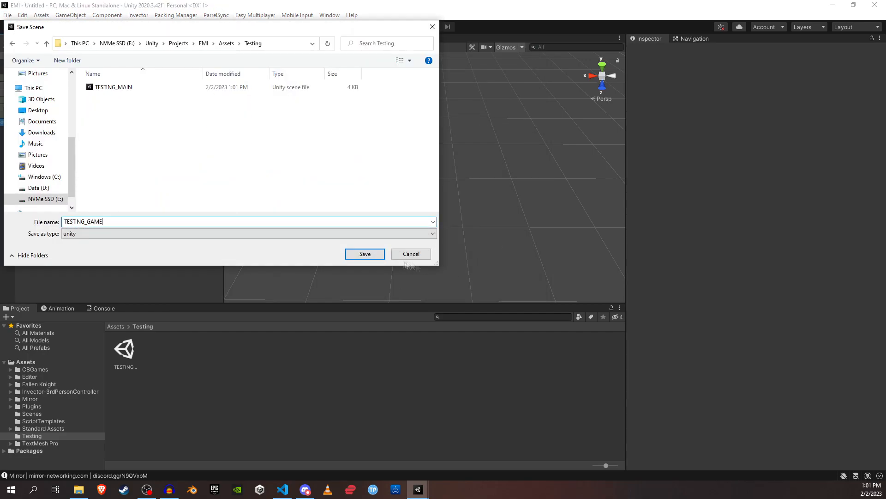
key(Return)
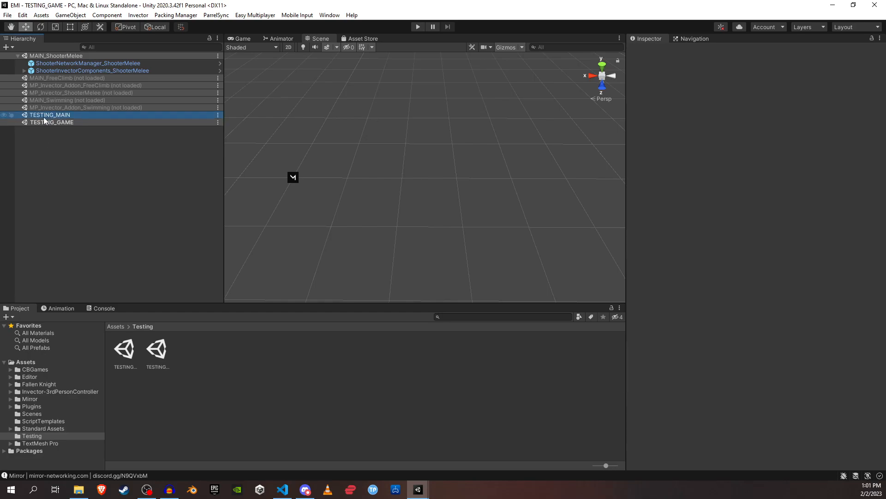
Duplicate ShooterNetworkManager_ShooterMelee and ShooterInvectorComponents_ShooterMelee and move the copies into the TESTING_MAIN scene
click(83, 63)
shift+click(80, 68)
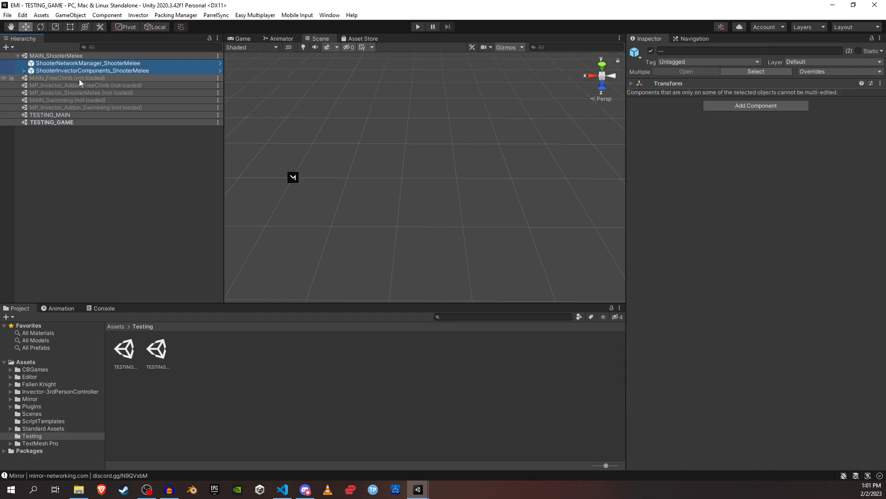
key(ctrl+d)
drag(79, 79, 64, 132)
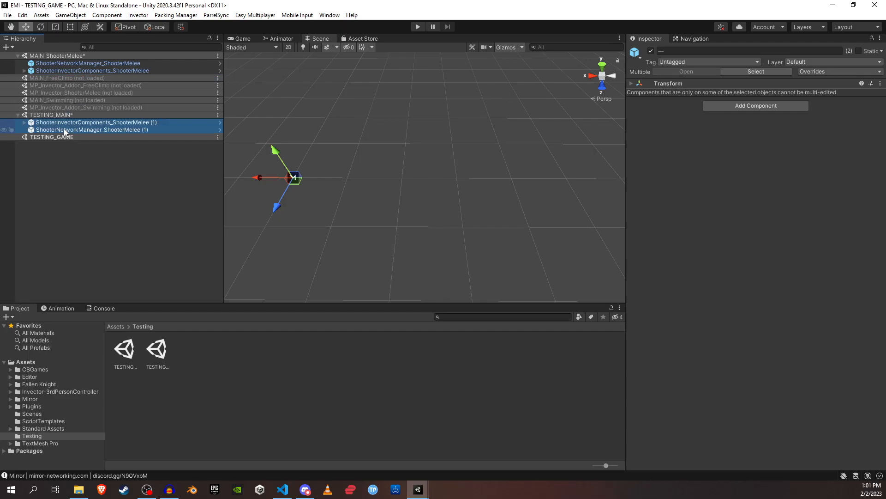
Completely unpack both copied prefabs in the TESTING_MAIN scene
click(92, 123)
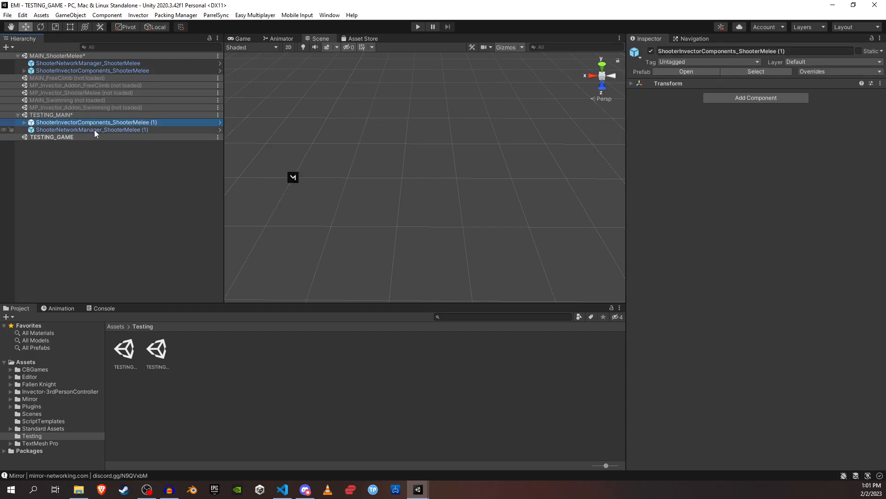
shift+click(94, 130)
right_click(95, 130)
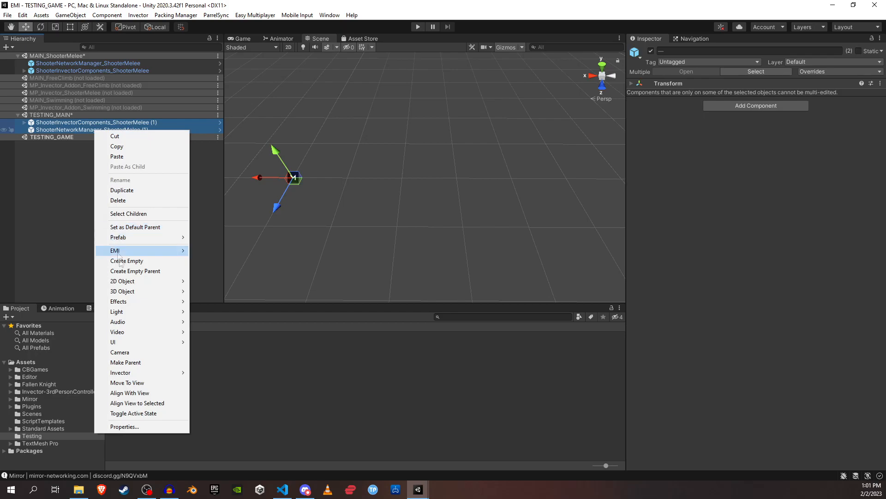
mouse_move(140, 322)
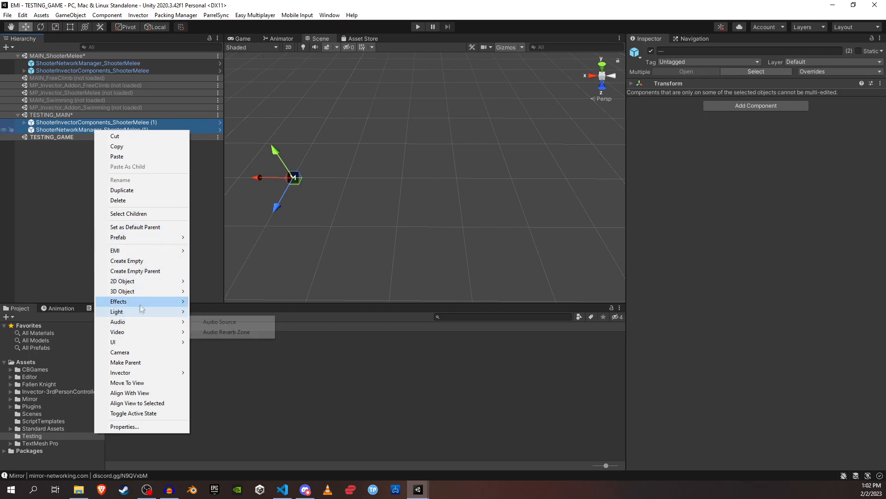
mouse_move(147, 238)
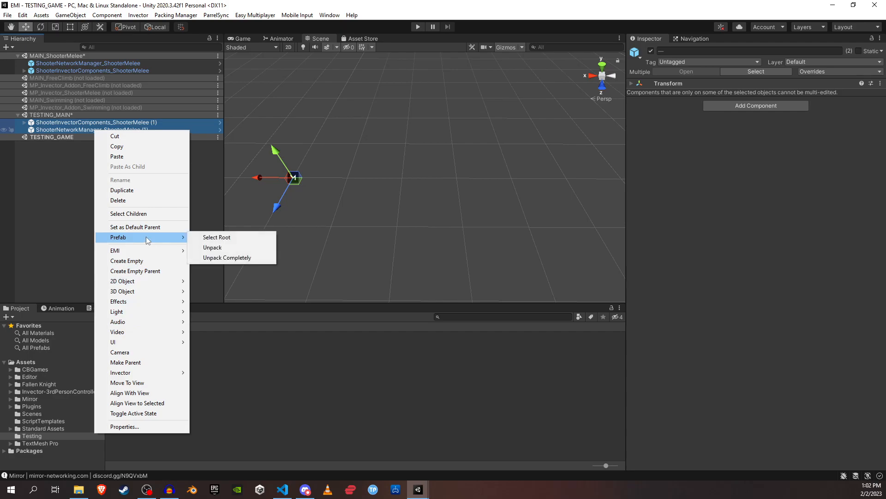
click(231, 257)
click(162, 198)
Rename the copied Invector components object TESTING_EMI_NM and the copied network manager TESTING_INVECTOR_CORE
click(157, 123)
click(159, 123)
click(159, 123)
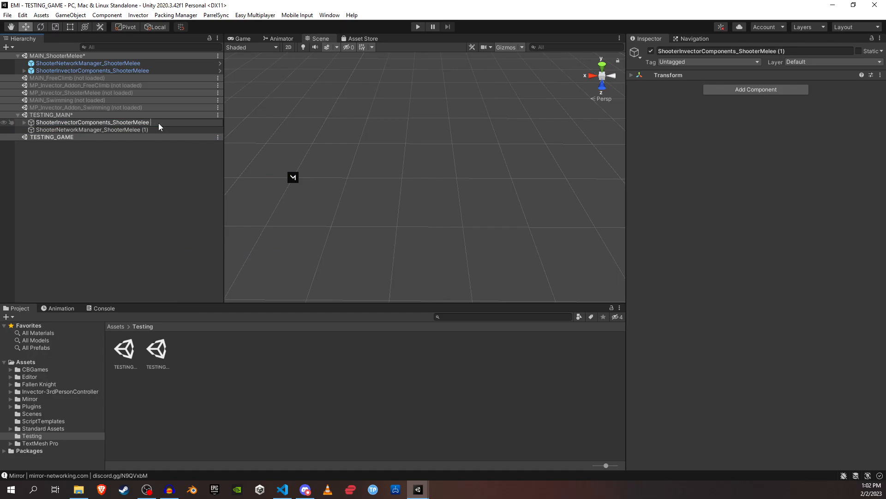
key(ctrl+a)
text(TESTING_EMI_NM)
key(Return)
click(154, 129)
click(154, 129)
text(TESTING_INVECTOR_CORE)
key(Return)
Rename the copied network manager in TESTING_MAIN as TESTING_EMI_NM
click(66, 122)
click(66, 123)
click(87, 128)
click(87, 128)
text(TESTING_EMI_NM)
Rename the copied Invector components object in TESTING_MAIN as TESTING_INVECTOR_CORE
click(92, 123)
click(93, 122)
key(BackSpace)
key(BackSpace)
key(BackSpace)
key(BackSpace)
key(BackSpace)
key(BackSpace)
text(INVECTOR_CORE)
key(Return)
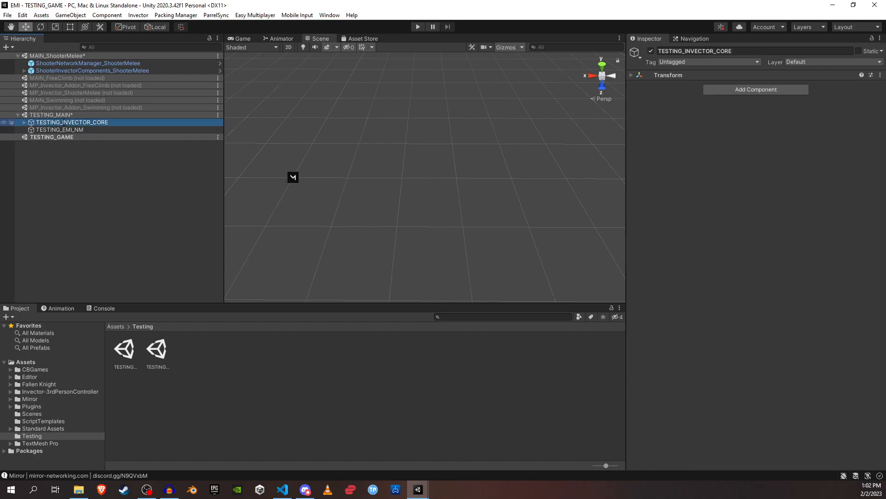
click(55, 130)
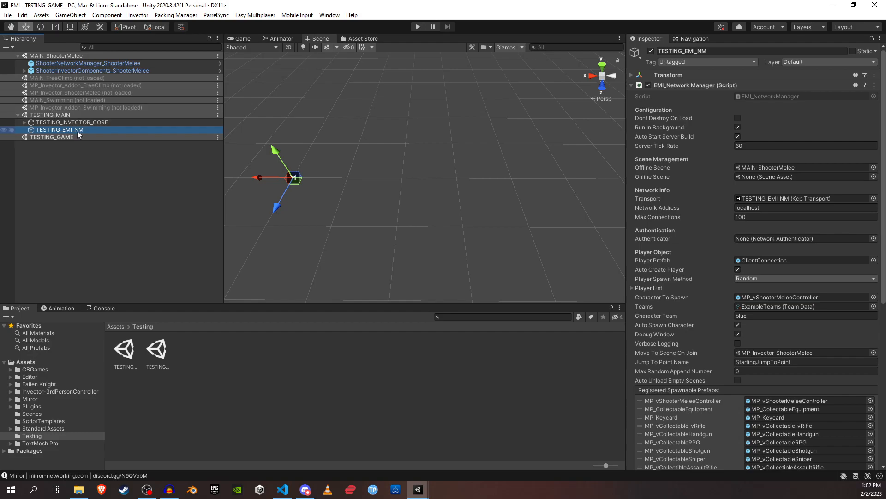
Add a 3D Plane to the TESTING_GAME scene and save the scene
click(68, 138)
right_click(67, 137)
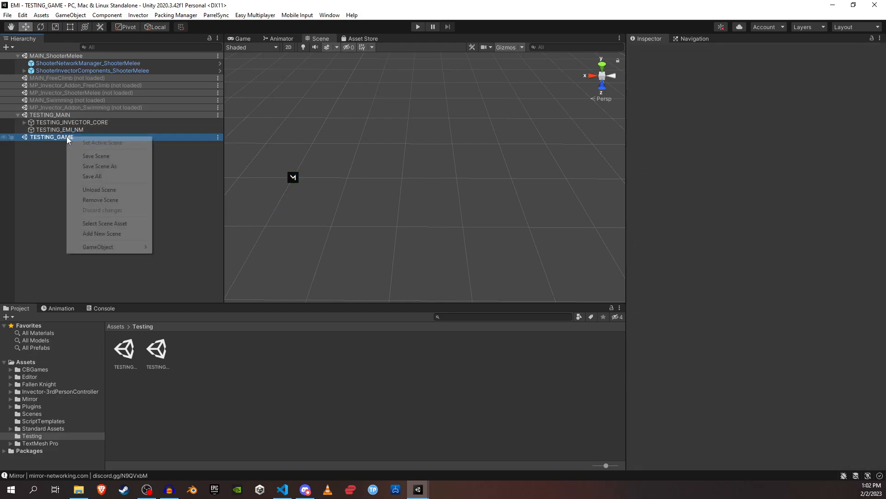
click(46, 139)
click(70, 14)
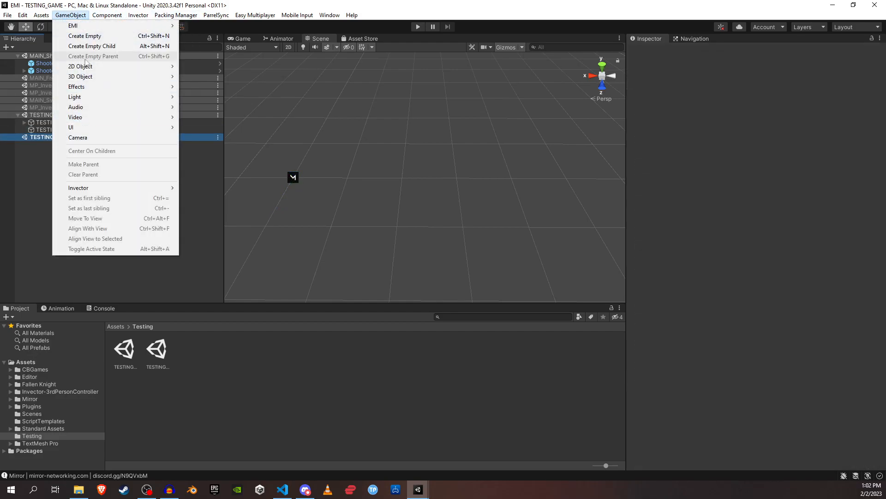
mouse_move(100, 75)
click(194, 119)
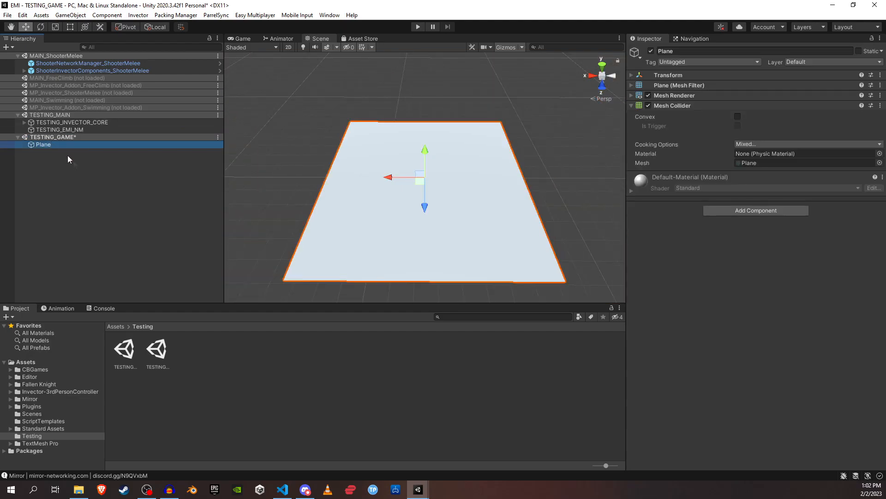
key(ctrl+s)
Check the Move To Scene On Join and Jump To Point Name settings on TESTING_EMI_NM
click(60, 129)
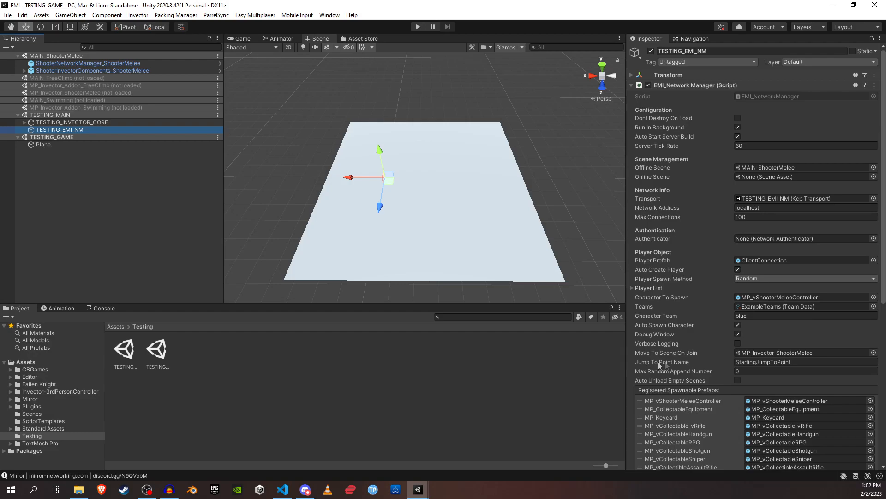
click(208, 294)
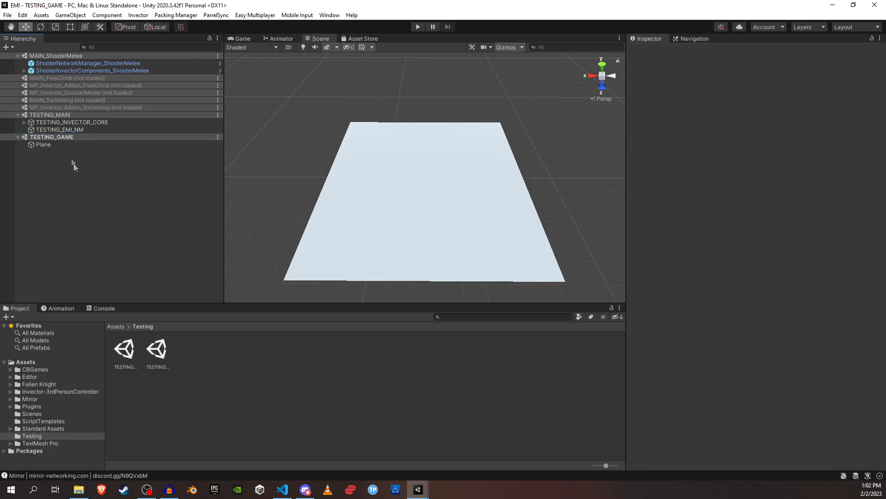
right_click(57, 137)
click(40, 179)
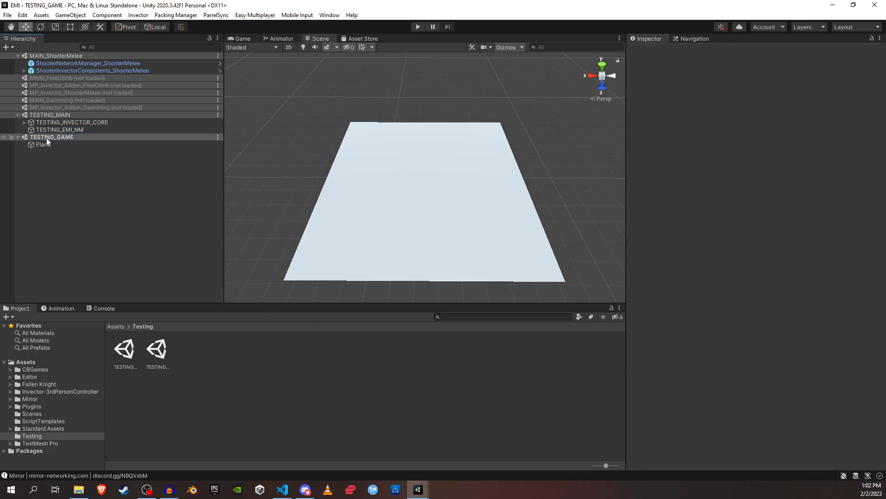
Create an empty object named JumpPoint in the TESTING_GAME scene and tag it NetworkSpawnPoint
right_click(43, 155)
click(30, 204)
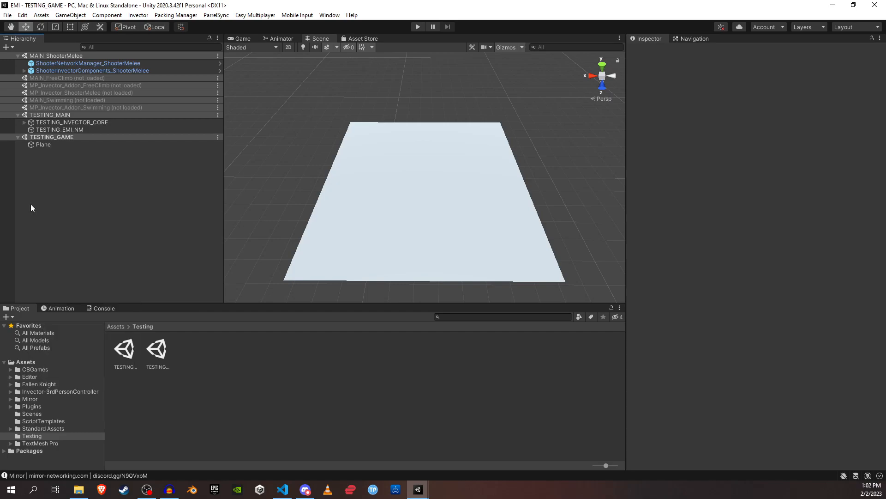
right_click(47, 137)
mouse_move(83, 249)
click(162, 256)
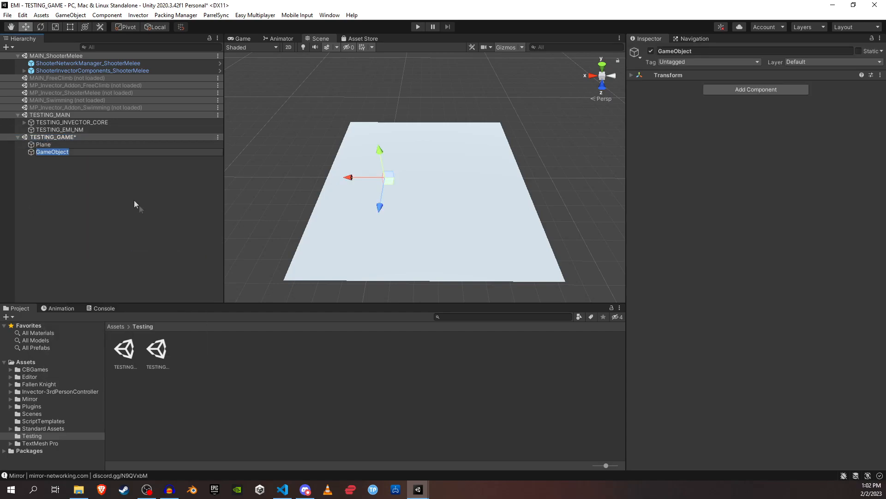
text(JumpPoint)
key(Return)
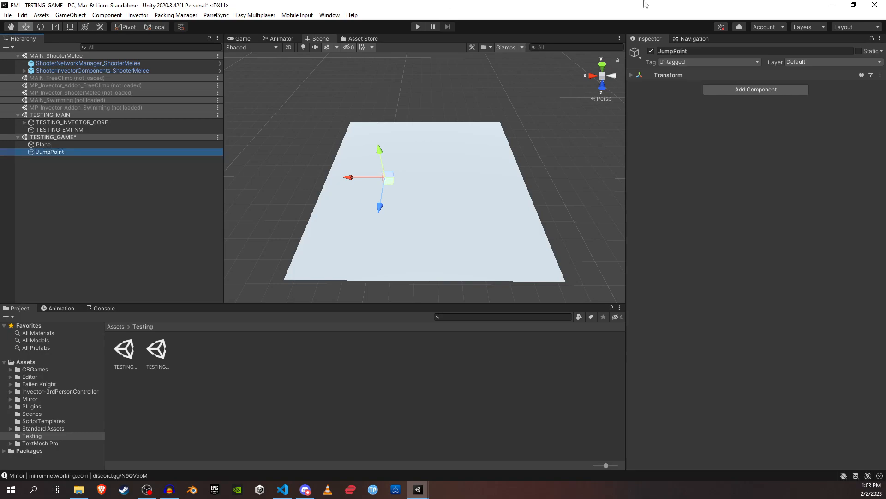
click(682, 62)
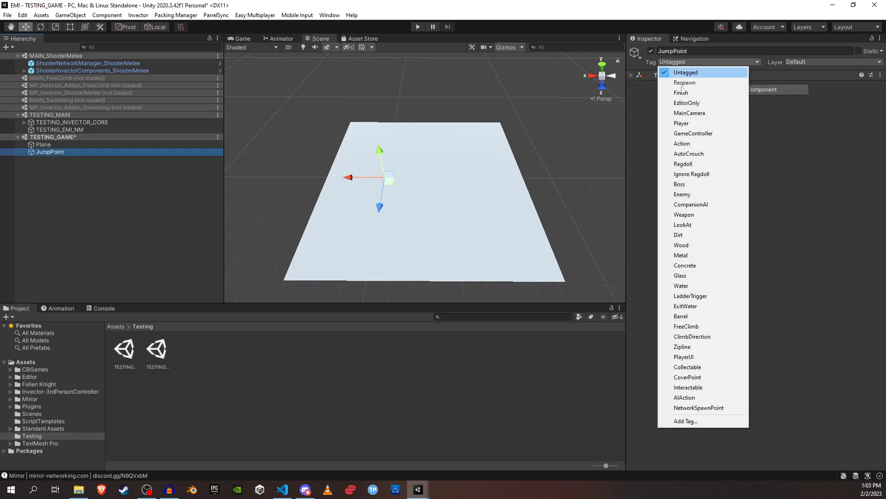
click(696, 410)
Reset JumpPoint's transform so it sits at the origin
right_drag(382, 236, 383, 204)
key(w)
drag(384, 204, 445, 194)
click(679, 75)
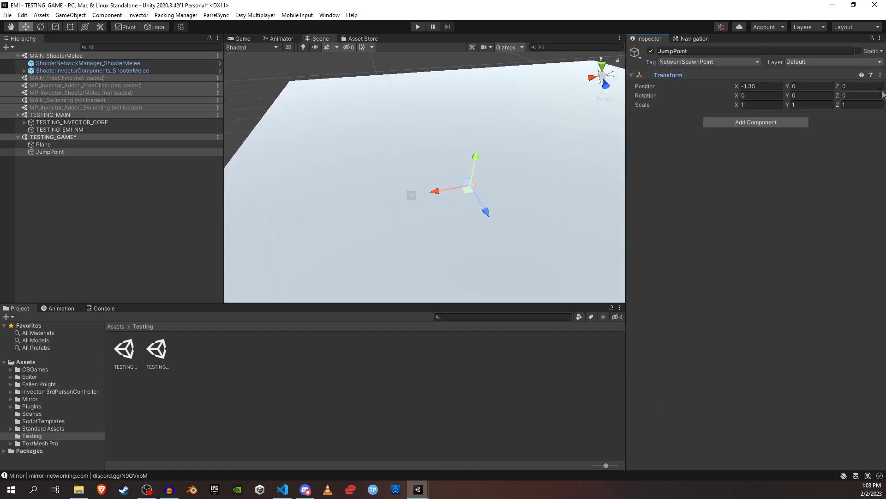
click(880, 75)
click(857, 84)
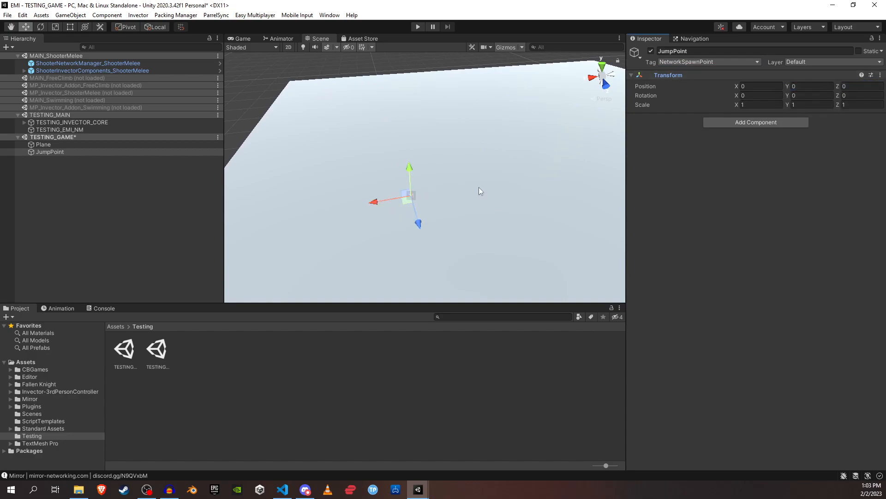
Raise JumpPoint to a Y position of about 1.41 and save the TESTING_GAME scene
drag(410, 168, 406, 102)
scroll(416, 167, down, 5)
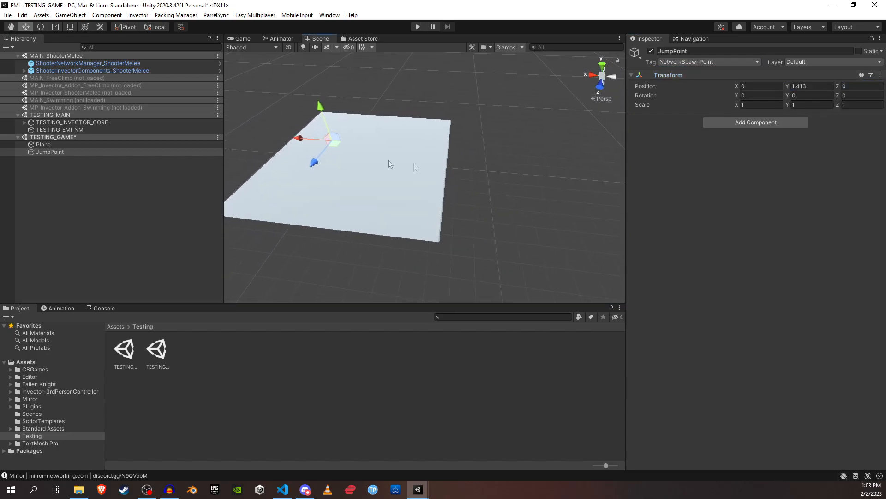
drag(300, 138, 337, 141)
click(59, 185)
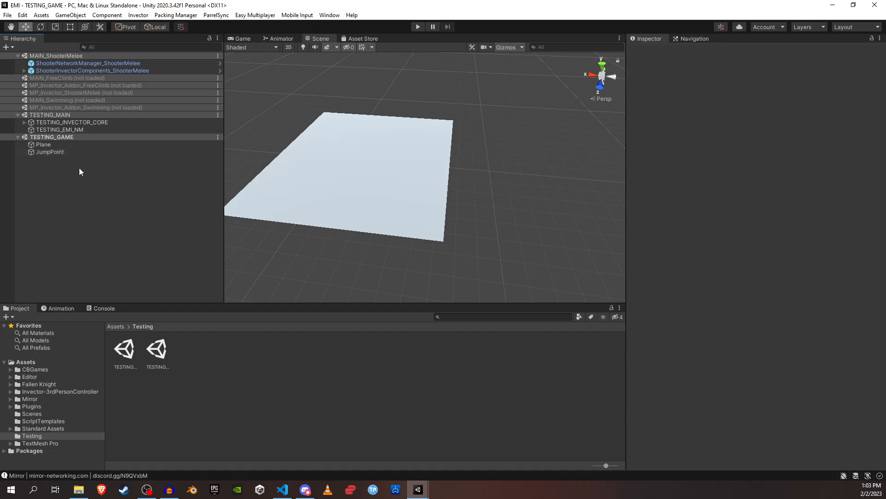
Place the Base Mesh character model from the Fallen Knight assets on the plane in TESTING_GAME
click(65, 145)
alt+drag(491, 225, 526, 228)
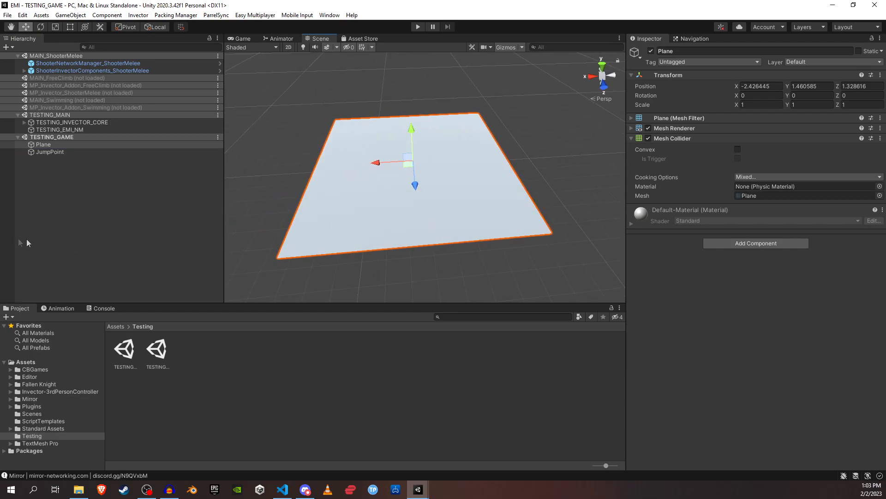
click(80, 231)
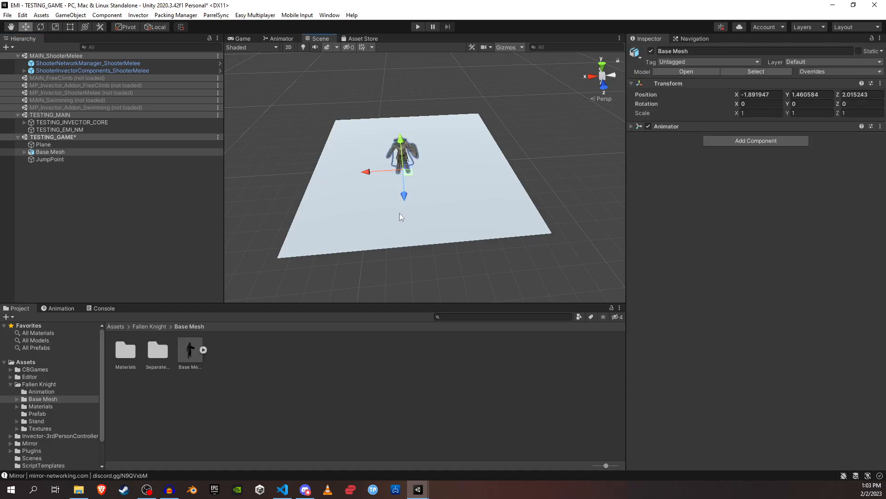
key(f)
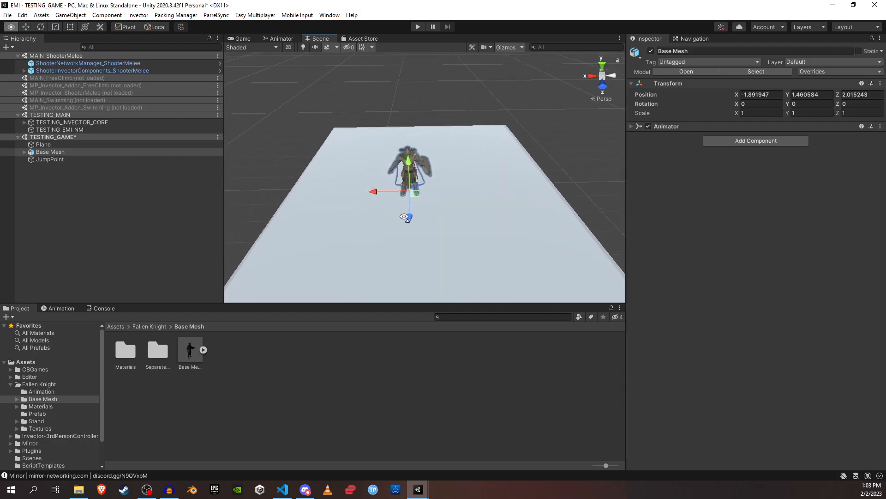
click(84, 196)
click(67, 153)
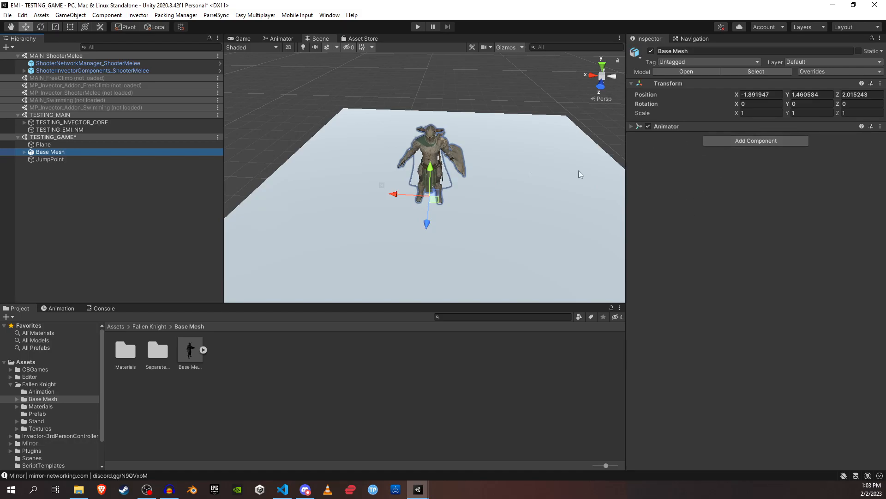
click(102, 169)
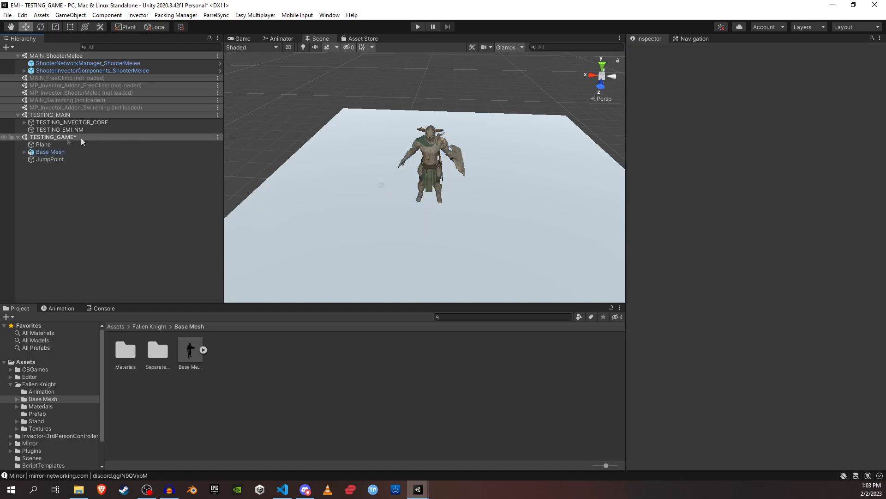
Completely unpack the Base Mesh prefab instance in TESTING_GAME
right_click(44, 153)
mouse_move(83, 260)
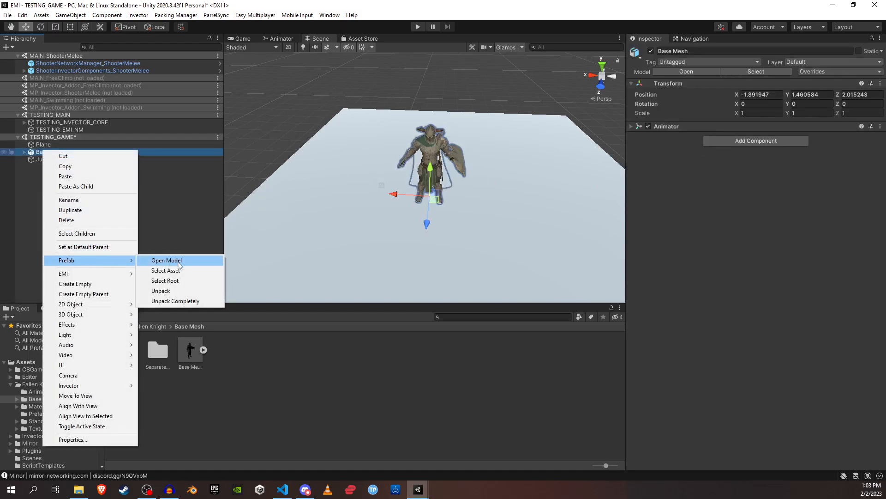
click(178, 303)
click(92, 221)
Create an Invector shooter controller from Base Mesh using vShooterController_Template, with the game controller, melee combat and inventory options included
click(90, 152)
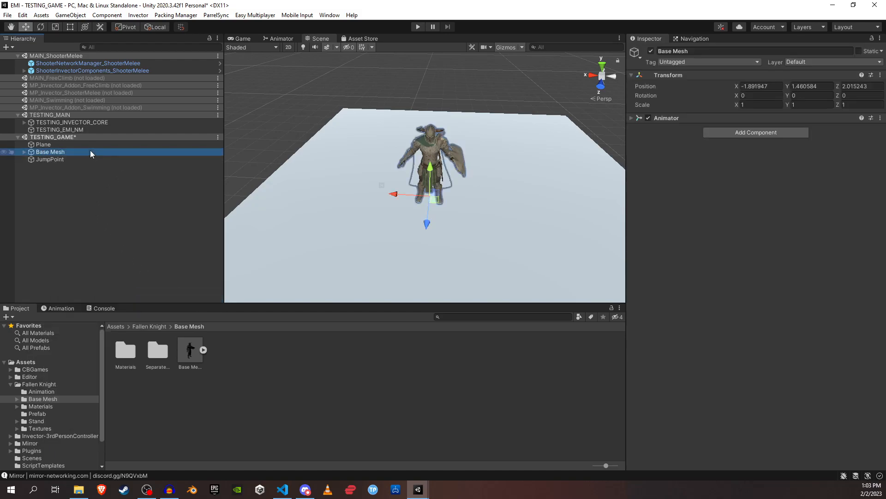
click(138, 15)
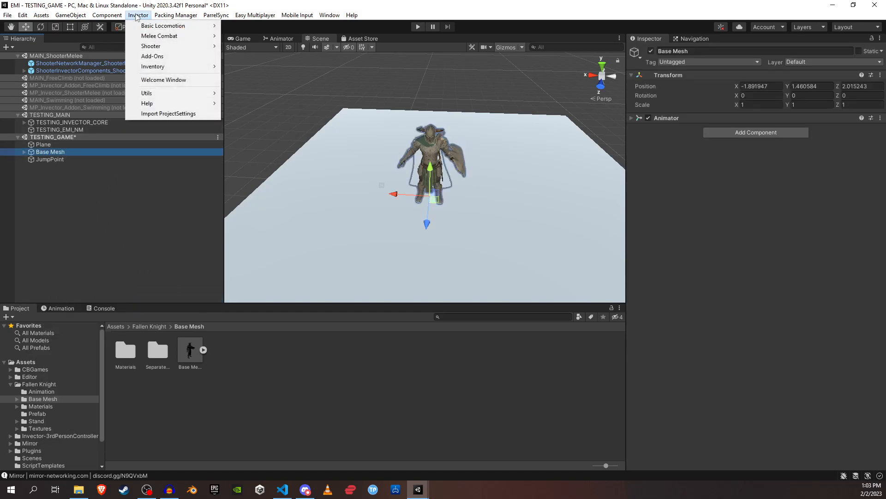
mouse_move(149, 47)
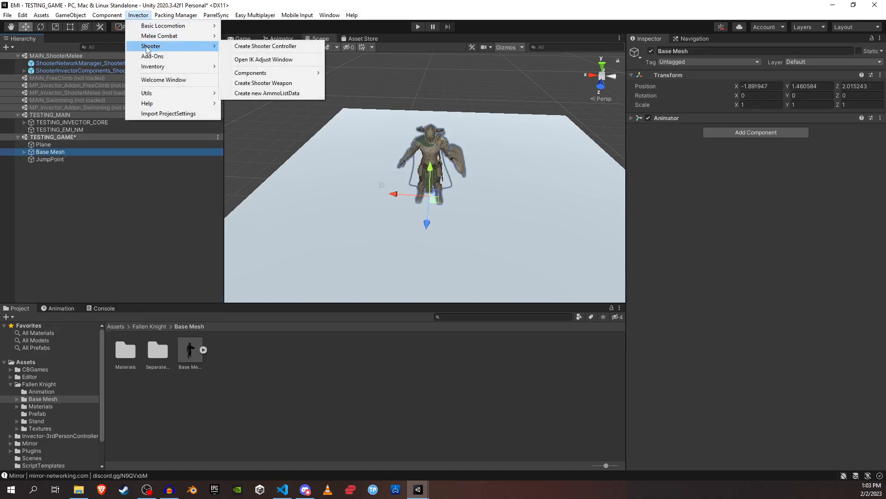
click(265, 46)
drag(538, 99, 416, 67)
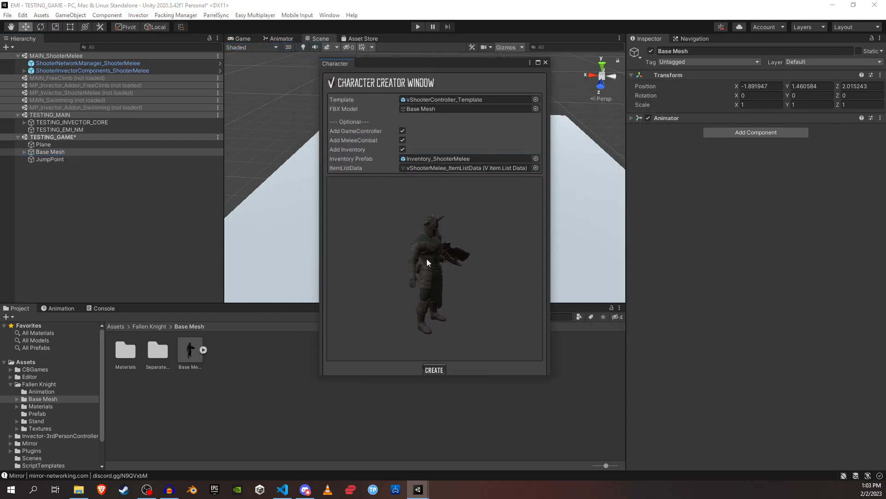
click(434, 370)
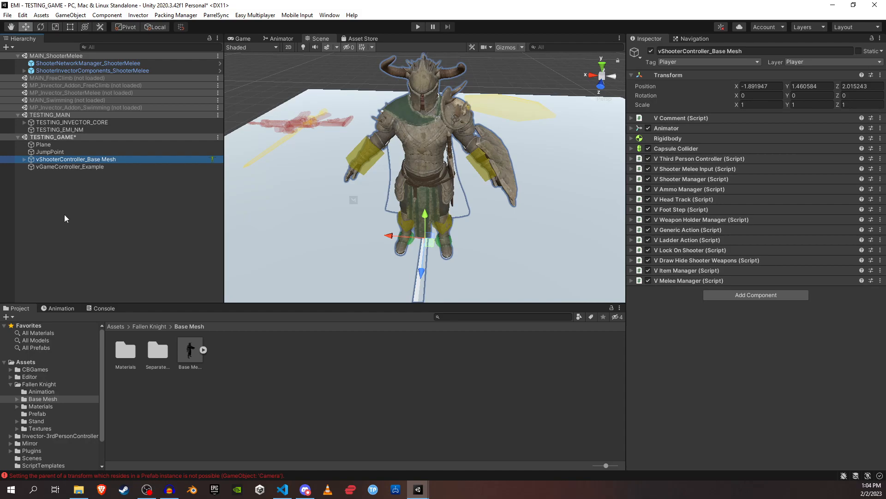
Delete the vGameController_Example object from the TESTING_GAME scene
click(73, 191)
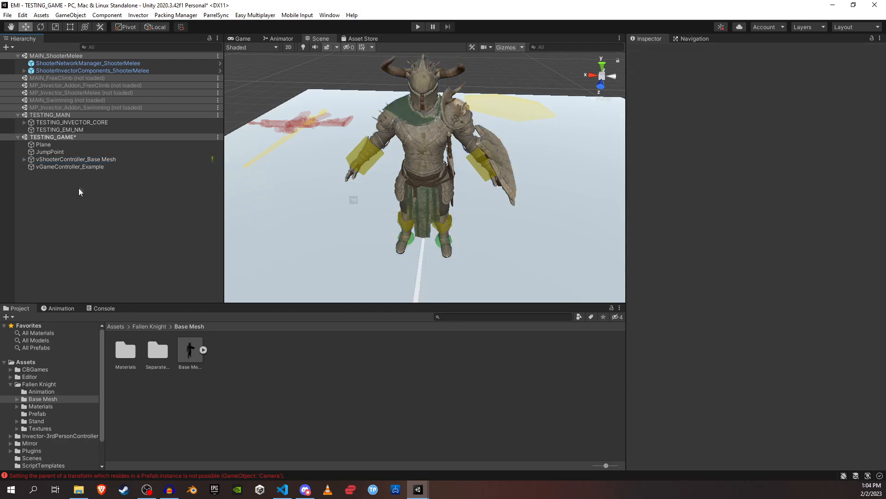
click(80, 167)
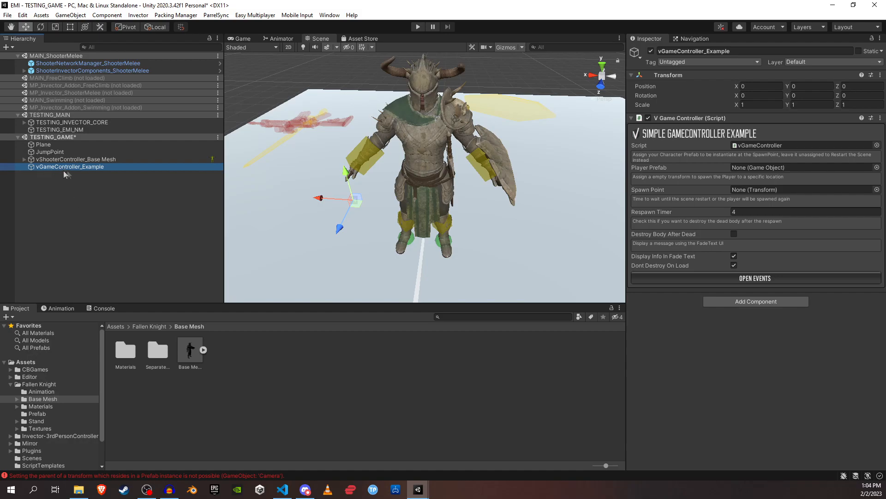
key(Delete)
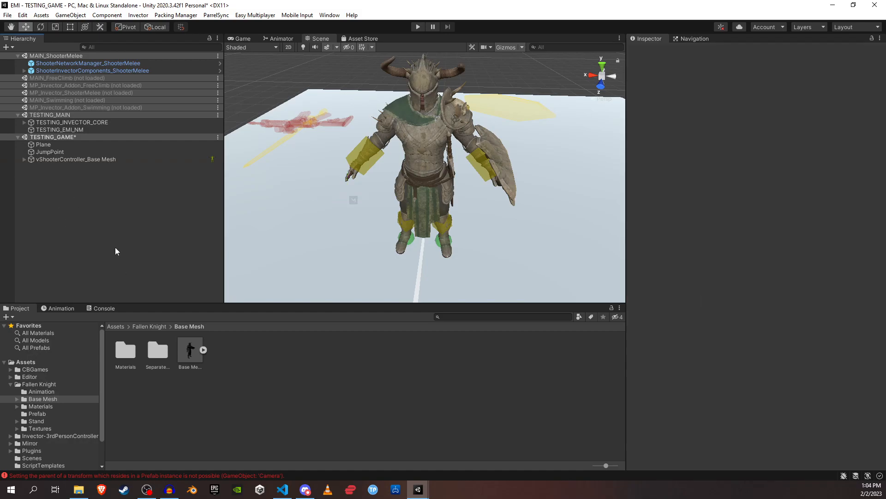
Copy vShooterController_Base Mesh and convert the copy to multiplayer with EMI
click(98, 160)
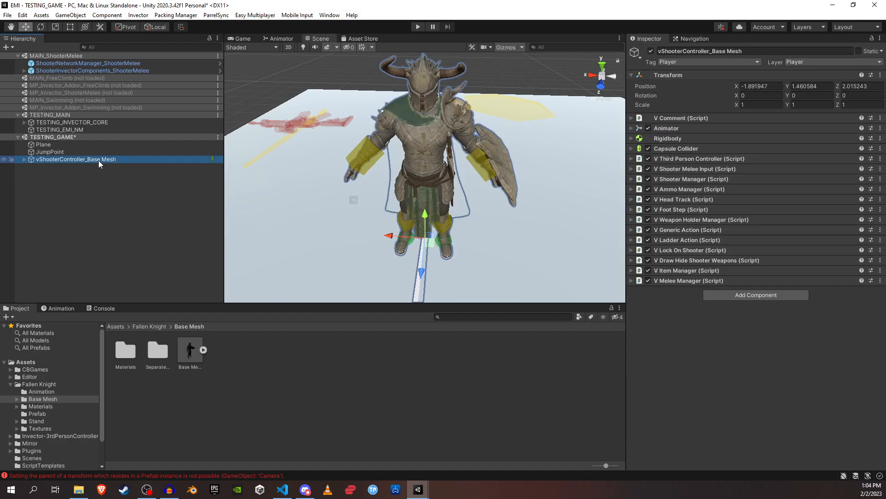
right_click(90, 159)
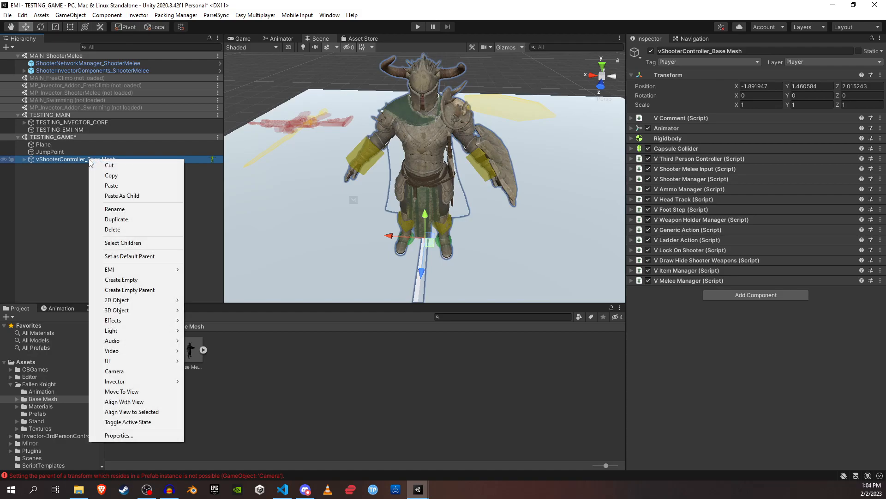
mouse_move(110, 272)
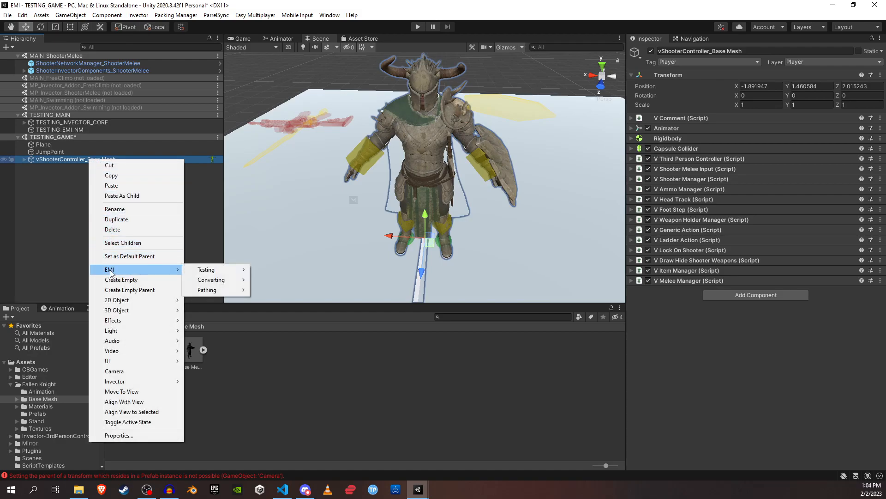
mouse_move(210, 283)
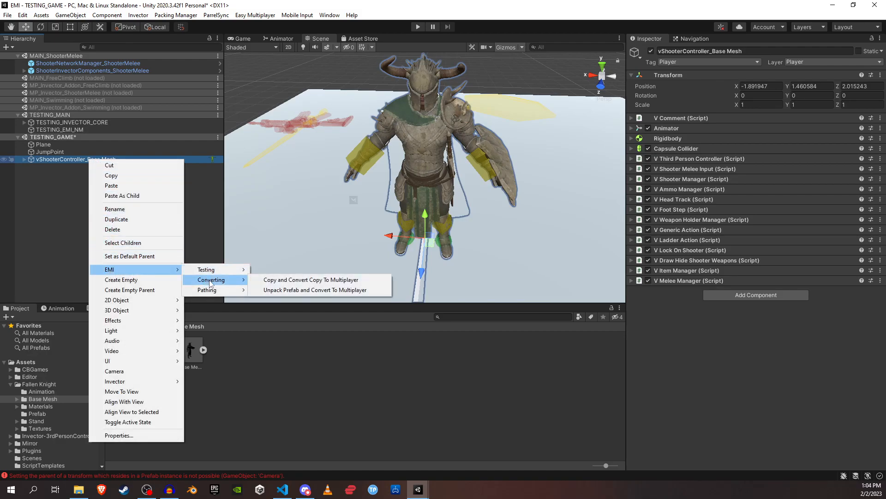
click(288, 280)
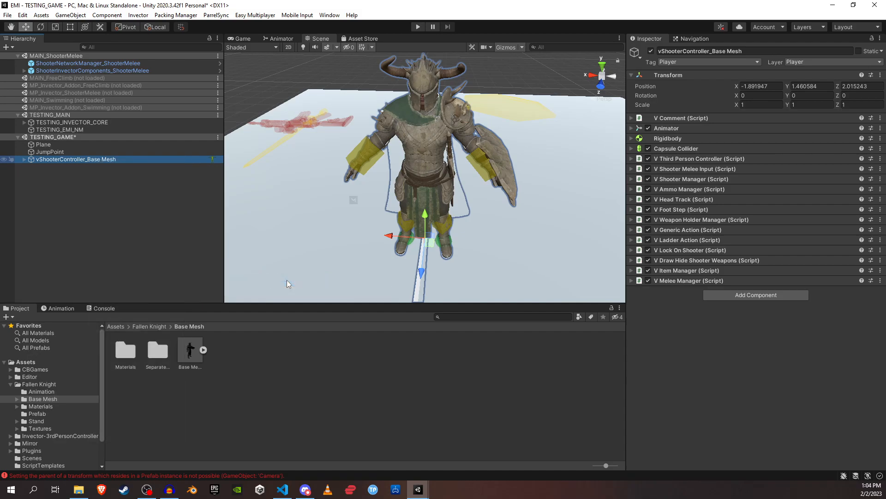
scroll(320, 218, down, 3)
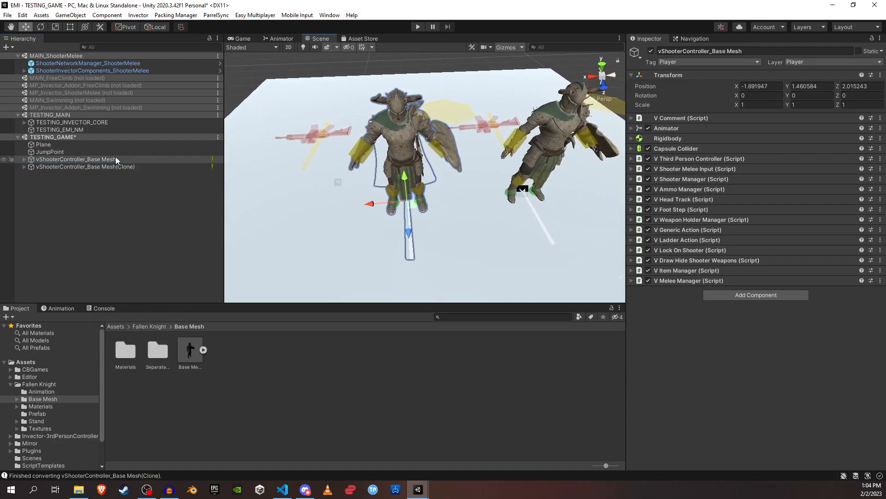
alt+drag(385, 217, 406, 199)
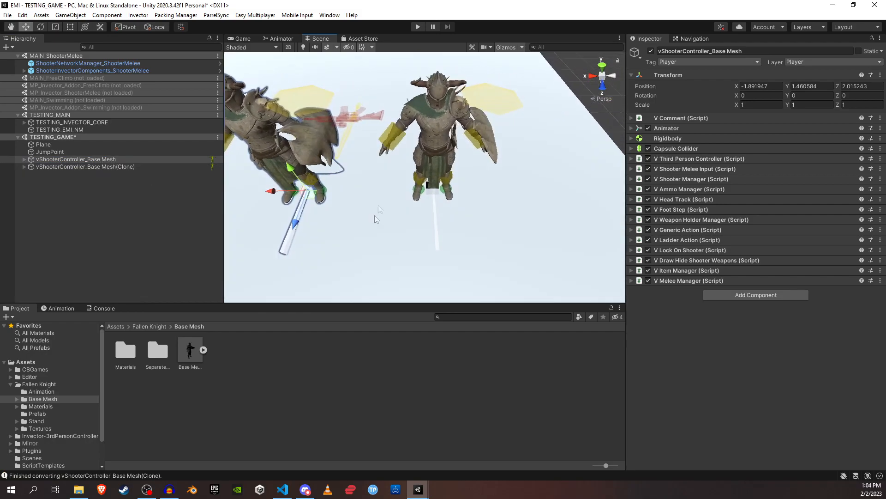
Rename the converted multiplayer clone as MP_Knight and save the scene
click(438, 125)
click(24, 167)
click(69, 167)
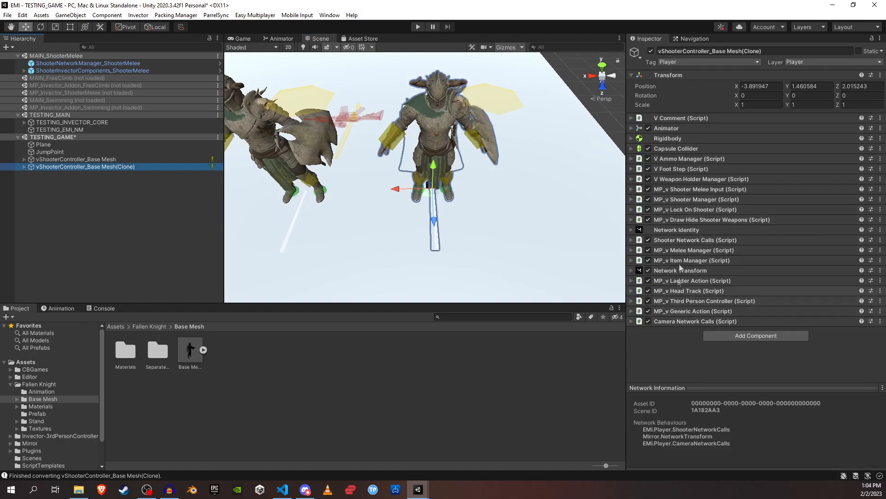
click(82, 167)
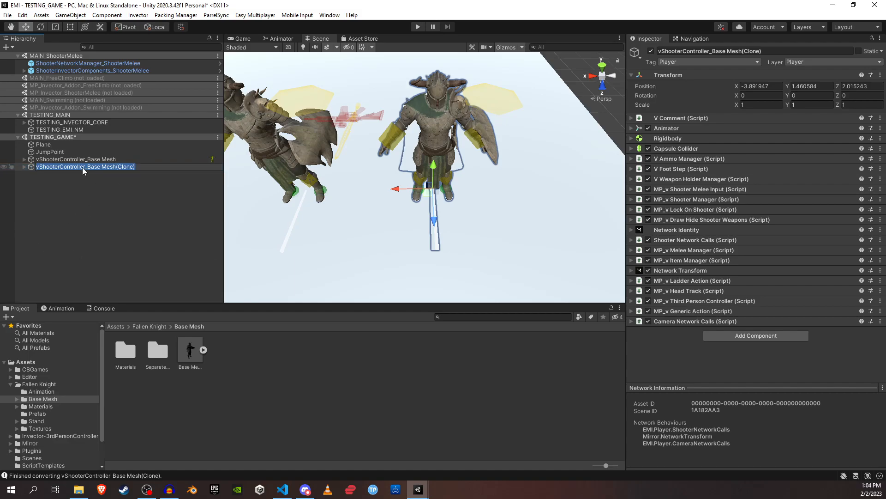
text(MP_Knight)
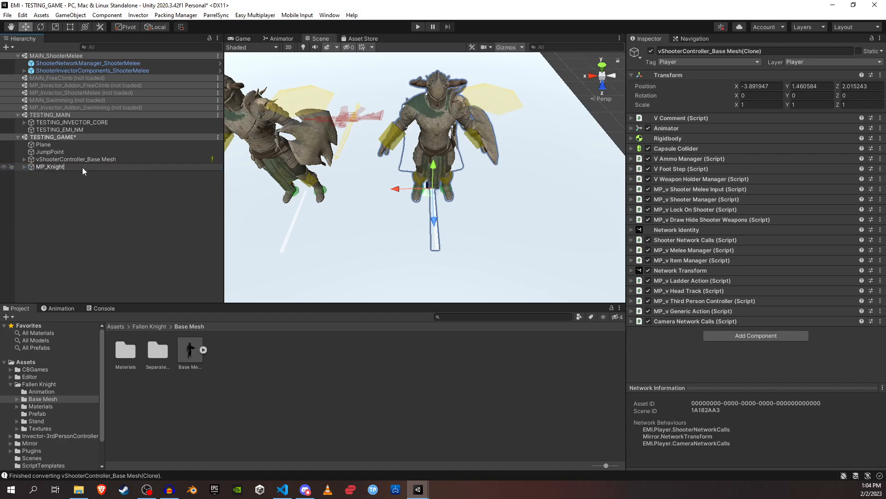
key(Return)
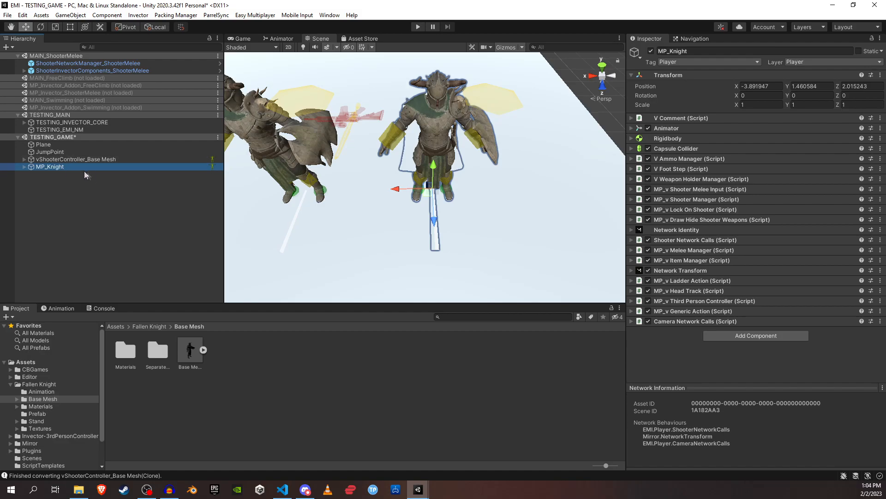
key(ctrl+s)
Run the EMI testing suite on MP_Knight and show the scene results for TESTING_GAME
right_click(68, 166)
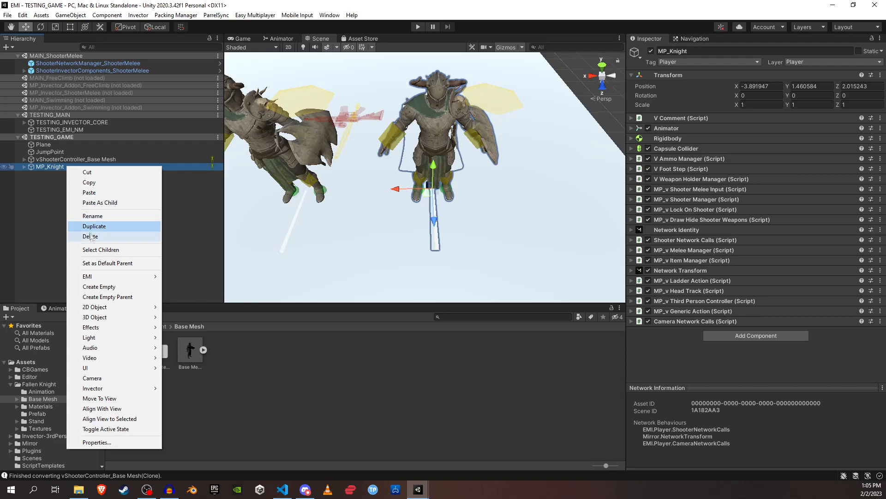
mouse_move(94, 276)
mouse_move(187, 277)
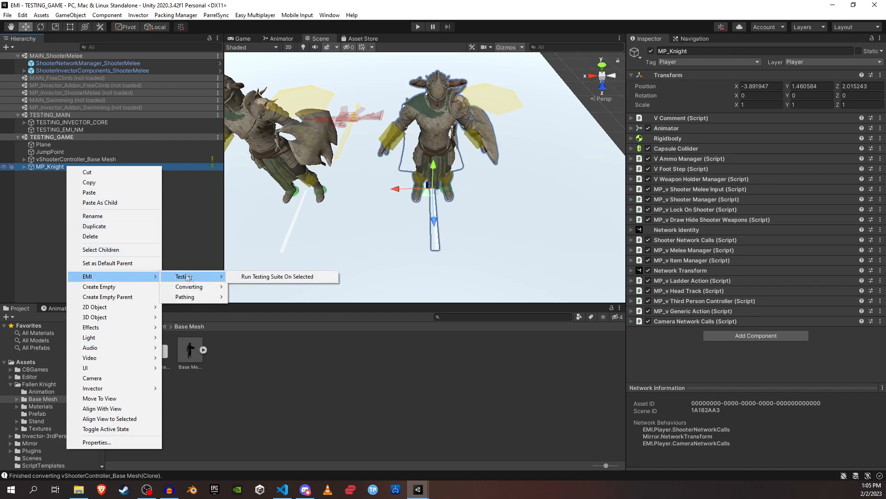
click(261, 276)
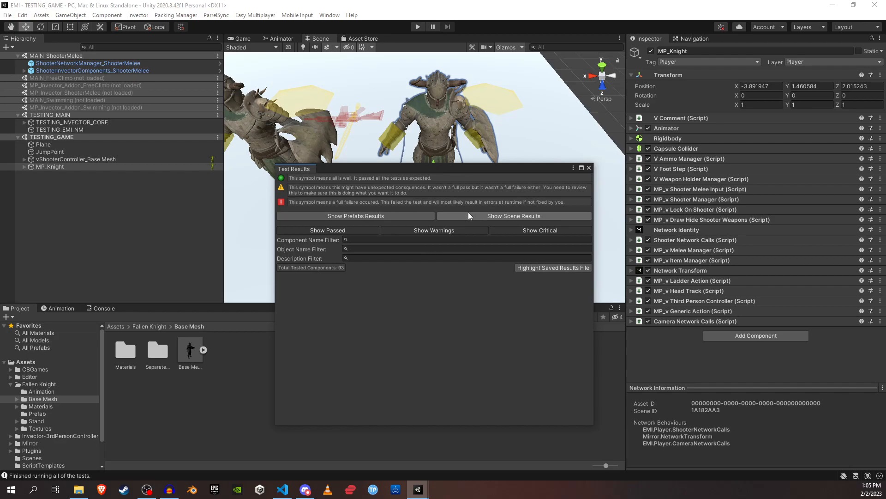
click(504, 215)
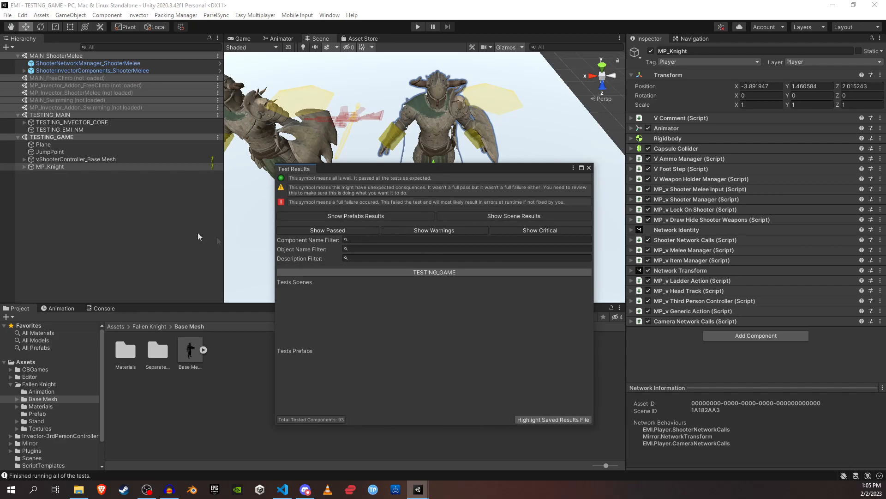
click(428, 272)
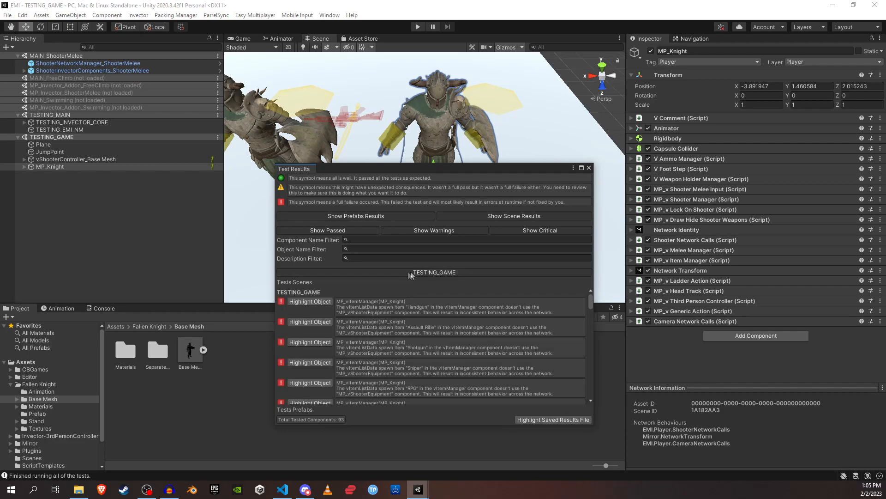
Locate the object behind the first critical result and open the item list assigned to its MP_v Item Manager component
click(308, 302)
click(307, 303)
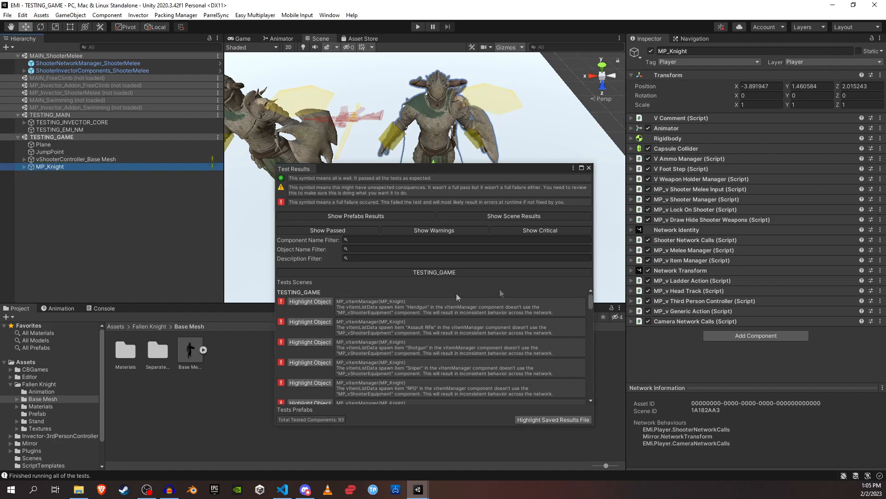
click(693, 260)
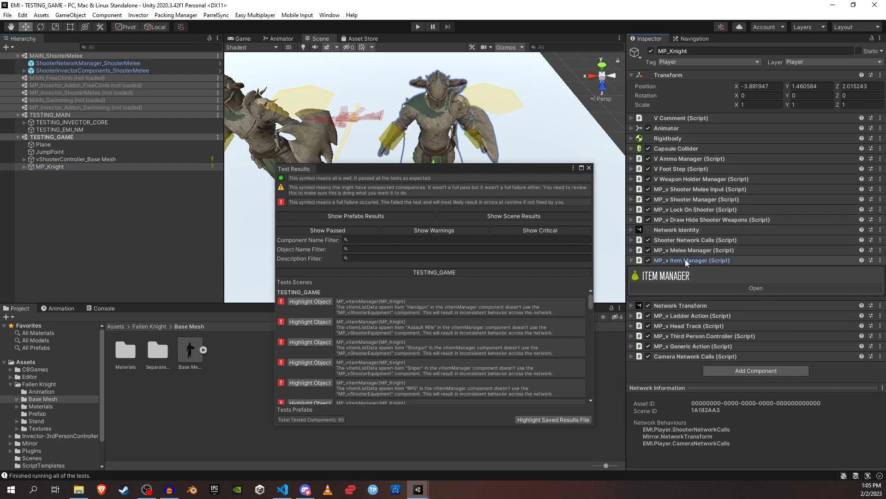
click(757, 287)
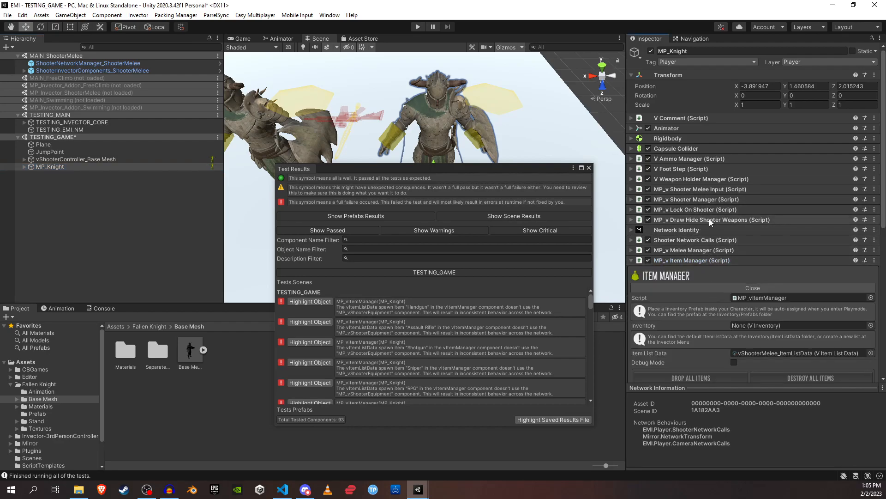
scroll(711, 223, down, 3)
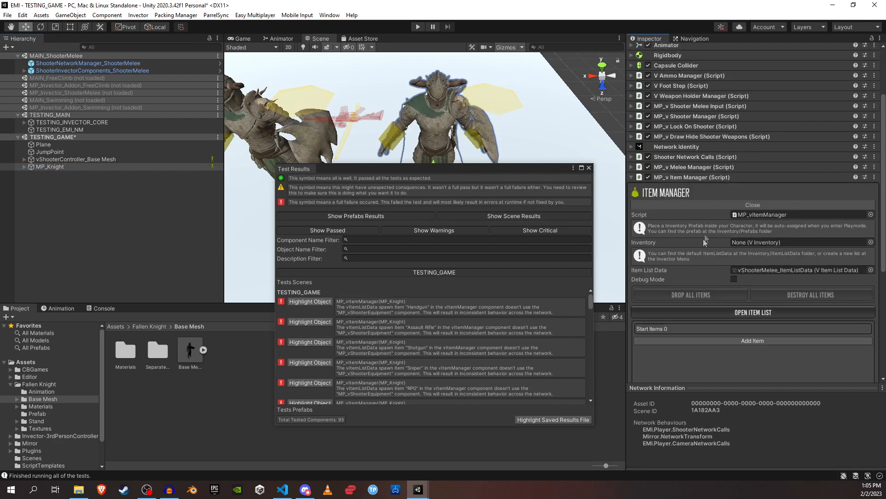
click(757, 271)
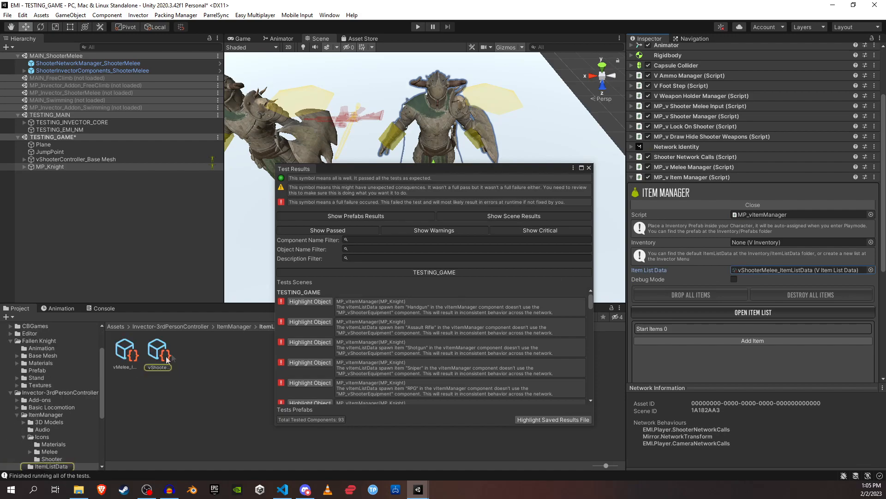
double_click(756, 269)
click(732, 96)
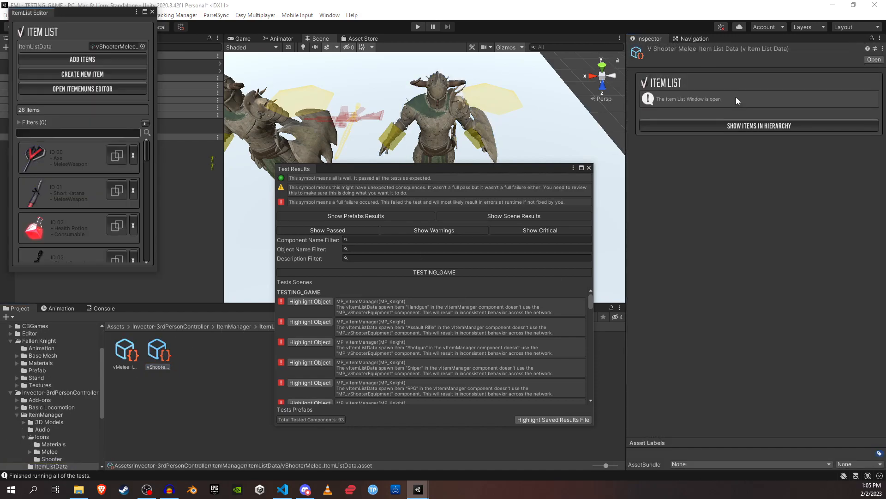
Inspect the Handgun item's spawn prefab, vHandgun_Inventory, for its equipment component and close the item list editor
drag(113, 22, 196, 159)
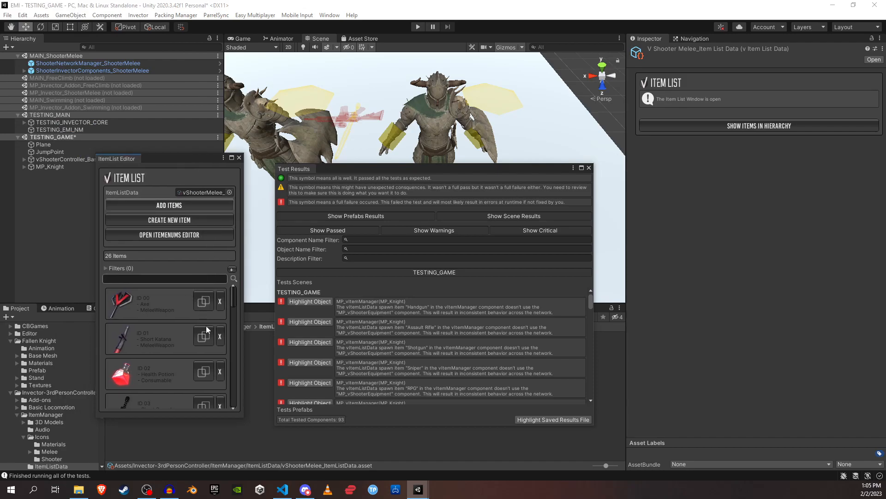
scroll(169, 344, down, 7)
scroll(165, 340, down, 3)
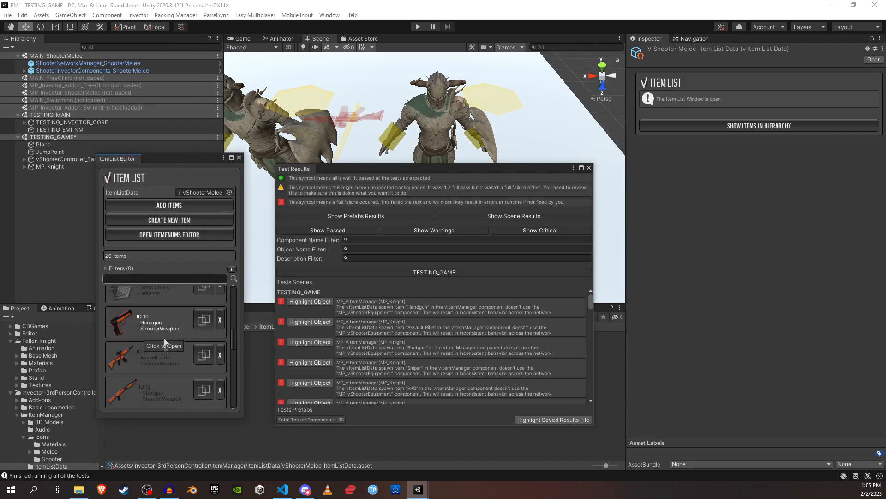
click(156, 329)
scroll(176, 329, down, 3)
scroll(175, 326, down, 3)
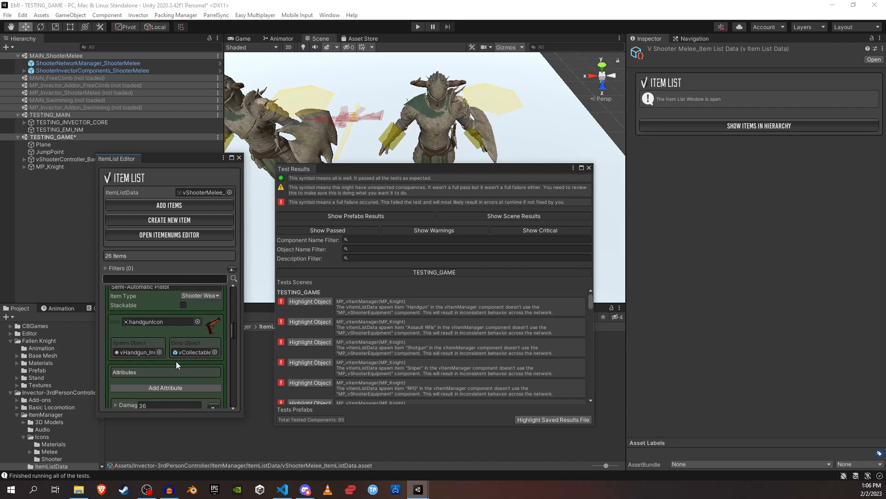
click(135, 350)
drag(171, 164, 125, 53)
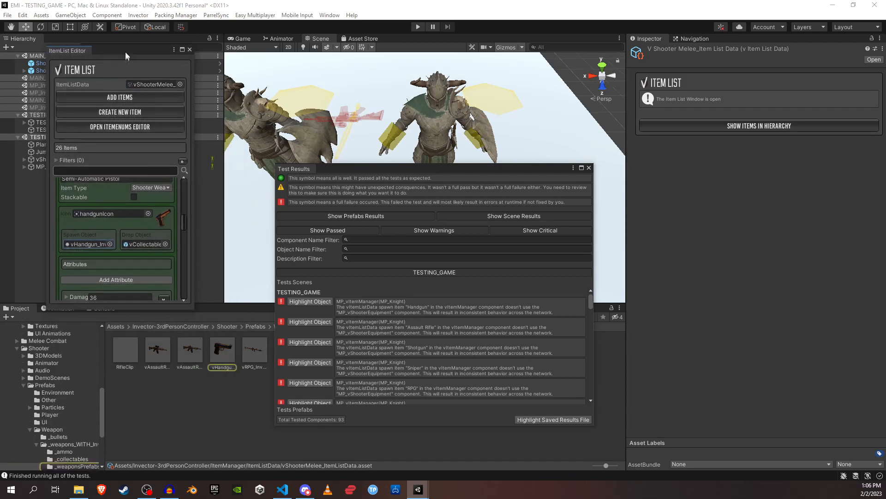
click(223, 351)
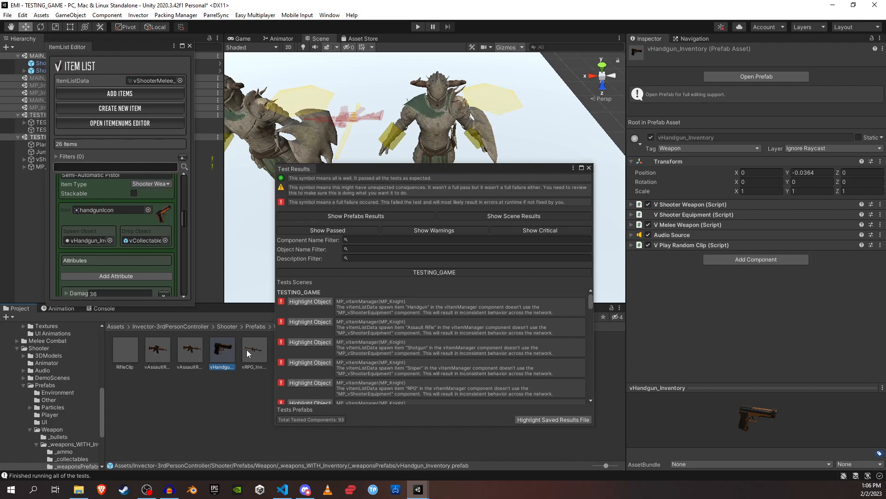
scroll(112, 239, up, 3)
scroll(112, 239, up, 10)
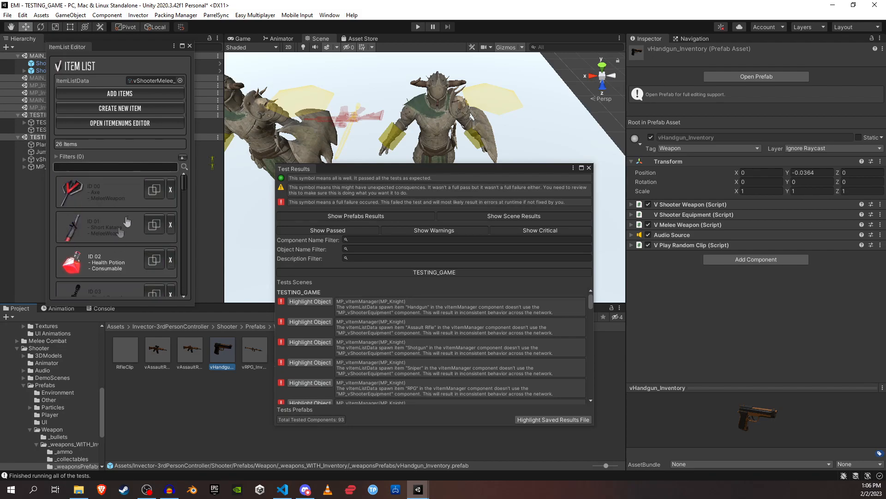
click(189, 46)
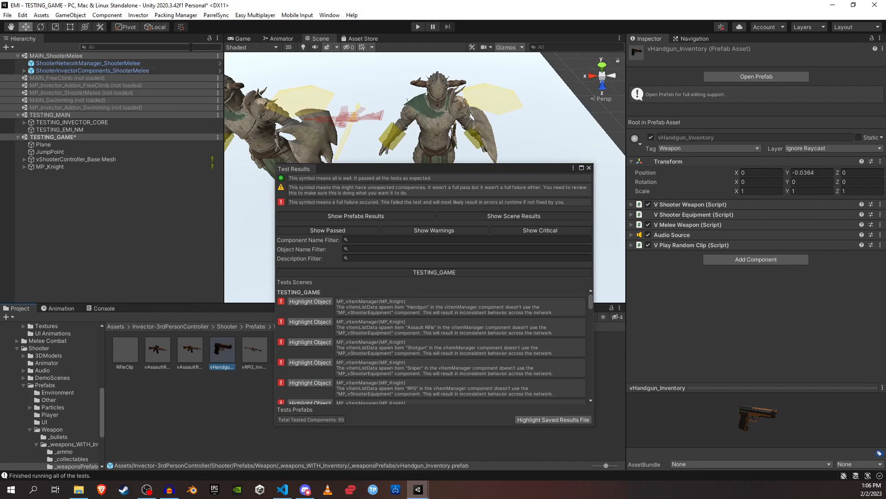
Set the Item List Data of MP_Knight's Item Manager to MP_vShooterMelee_ItemListData
click(78, 167)
scroll(683, 215, down, 6)
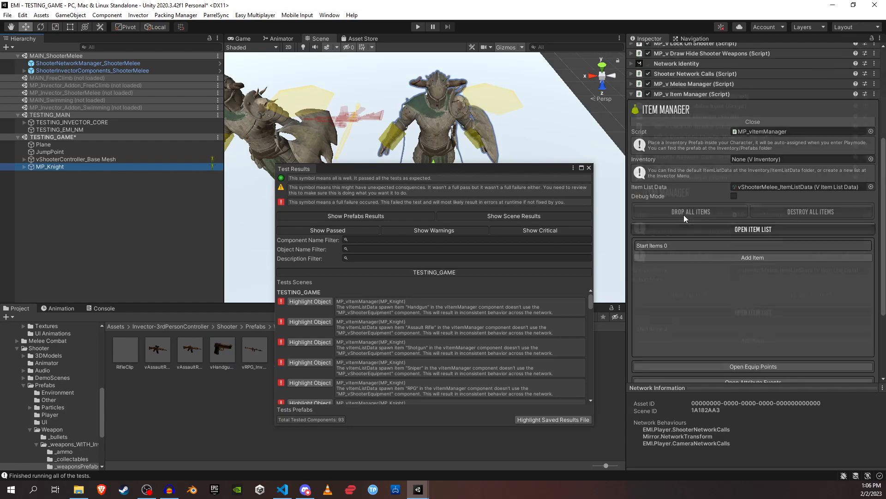
click(871, 187)
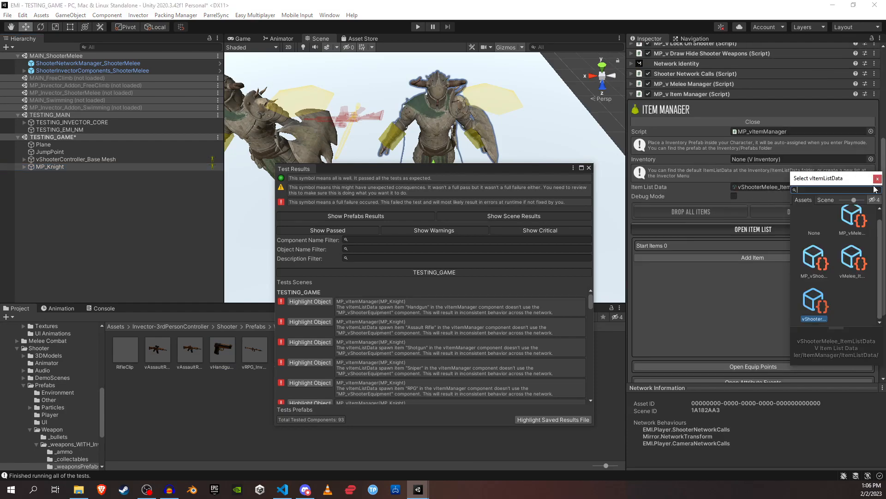
text(MP)
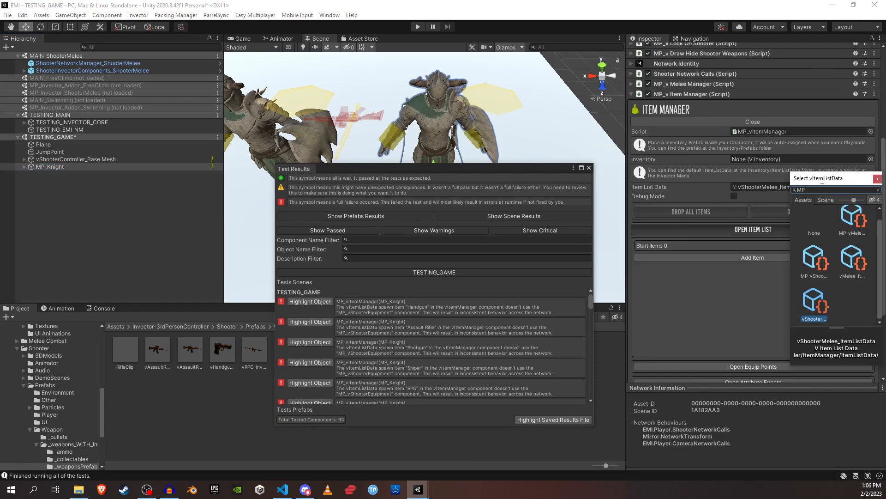
text(_vs)
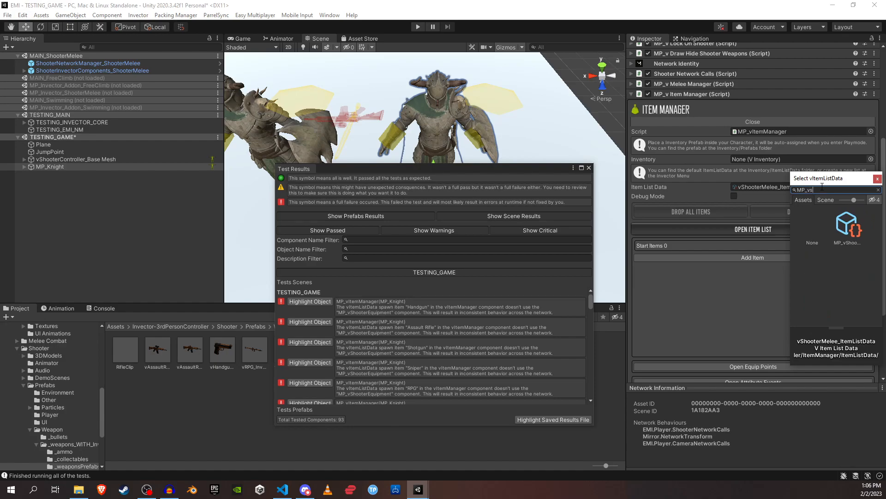
double_click(848, 224)
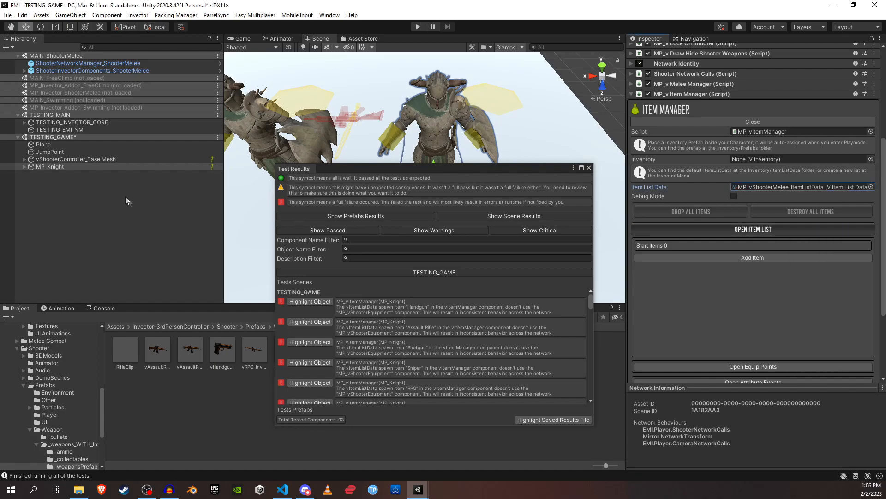
Rerun the EMI testing suite on MP_Knight
right_click(67, 165)
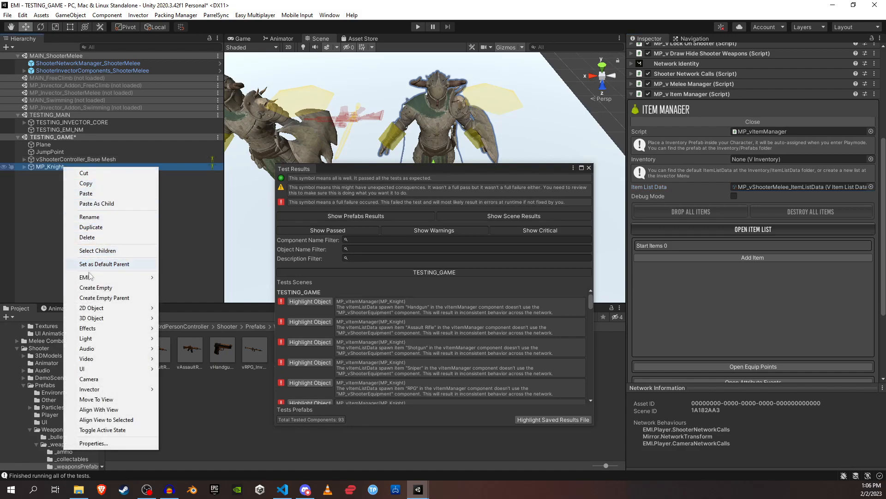
mouse_move(118, 279)
mouse_move(197, 283)
click(274, 278)
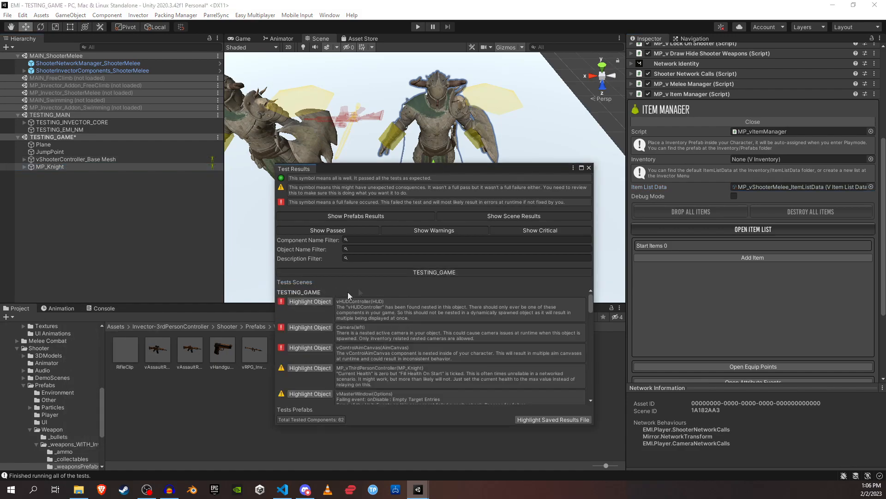
Locate the flagged HUD inside MP_Knight and compare it with the HUD under TESTING_INVECTOR_CORE's UI in TESTING_MAIN
click(309, 299)
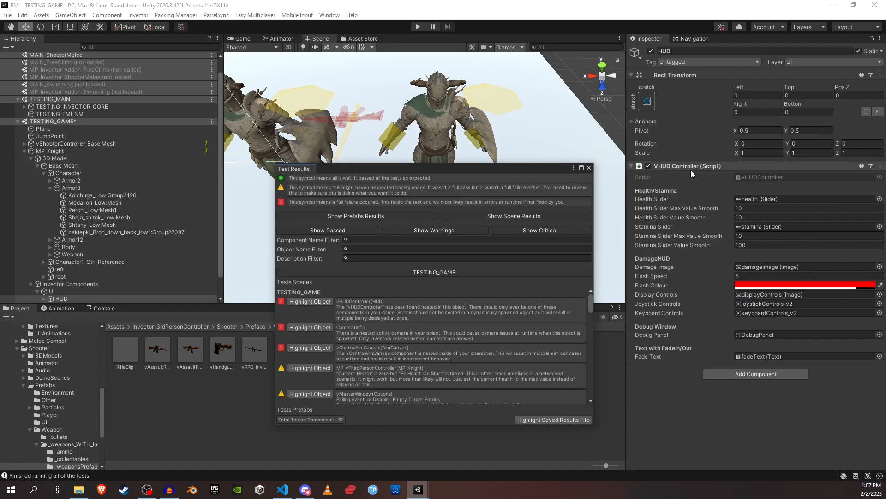
click(61, 107)
click(24, 106)
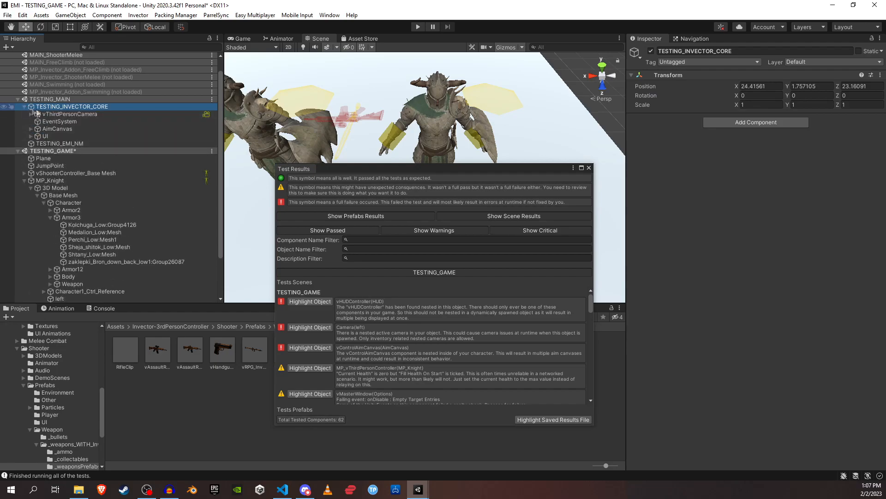
click(54, 137)
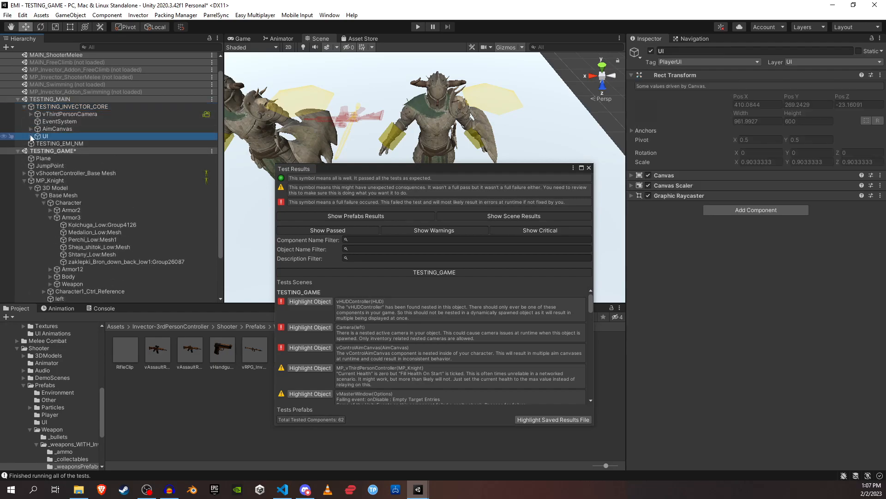
click(31, 137)
click(56, 151)
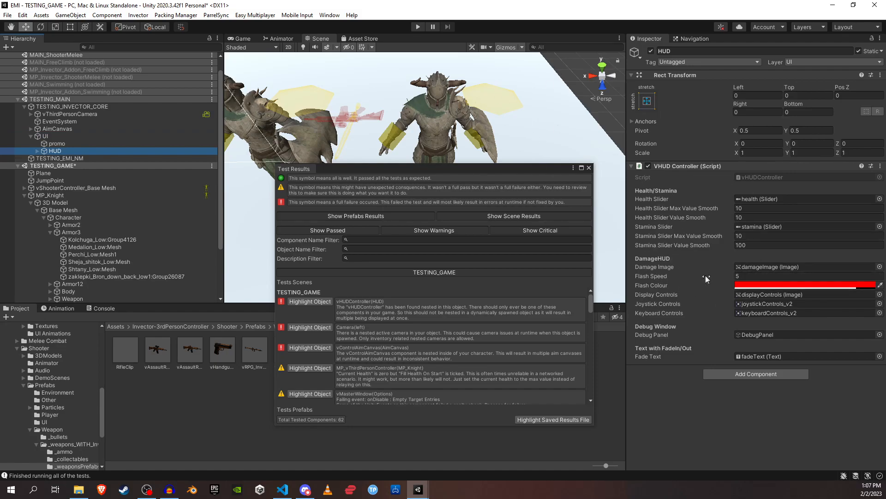
click(24, 107)
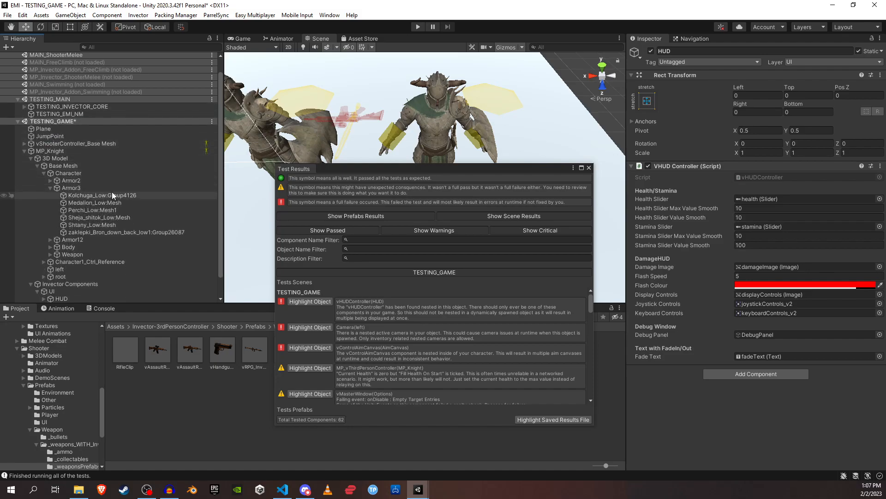
Delete the nested UI object that holds the HUD from MP_Knight's Invector Components
click(300, 301)
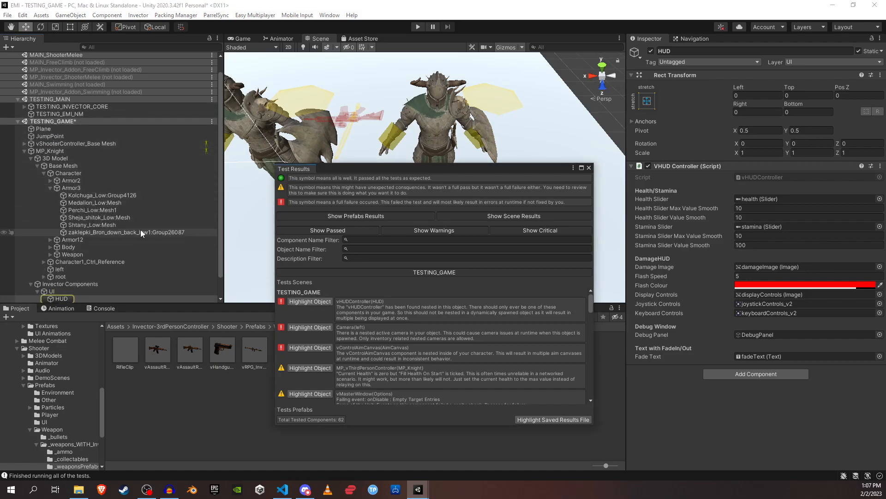
scroll(100, 263, down, 1)
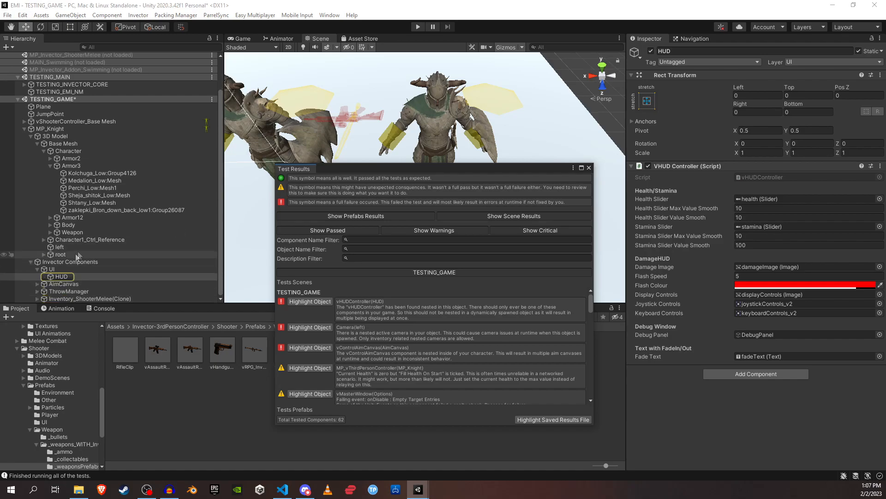
click(37, 270)
click(57, 276)
key(Delete)
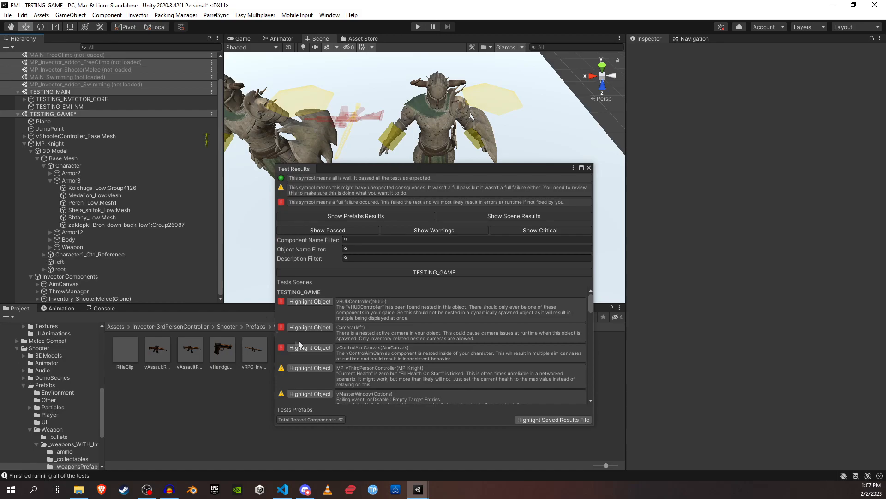
Locate the flagged nested camera on the left object, and rerun the EMI testing suite on MP_Knight
click(310, 327)
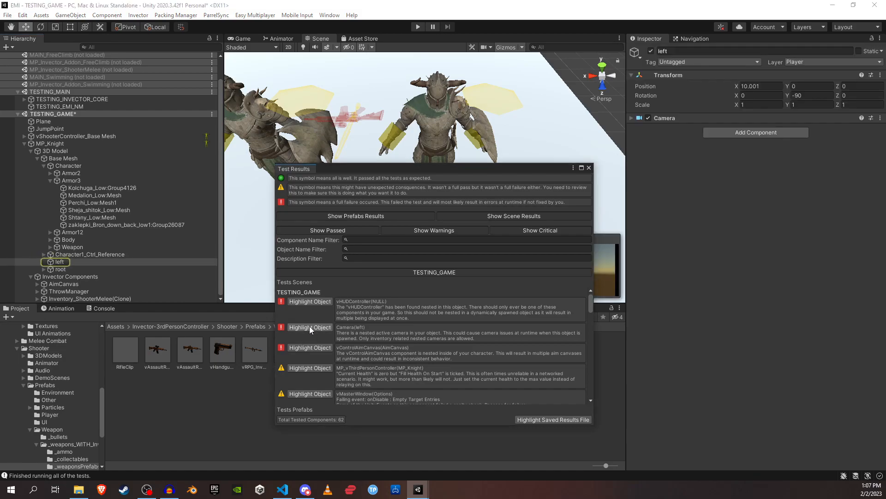
click(69, 262)
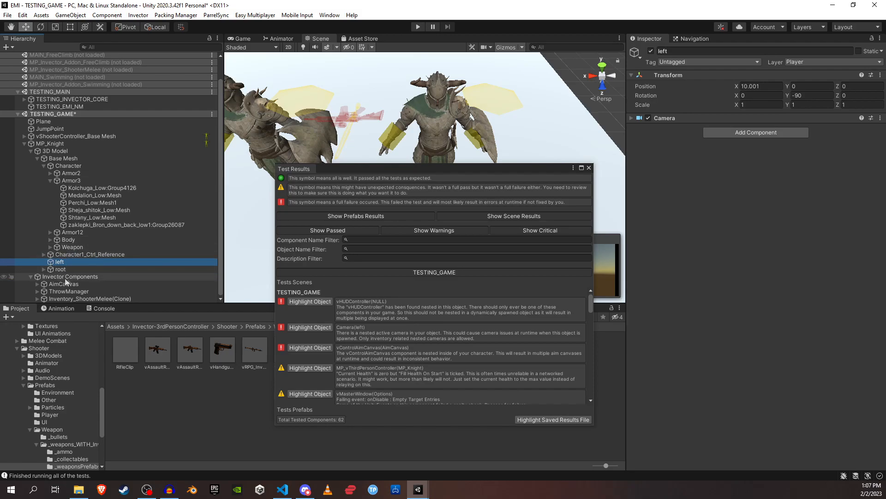
right_click(54, 144)
mouse_move(99, 254)
mouse_move(184, 254)
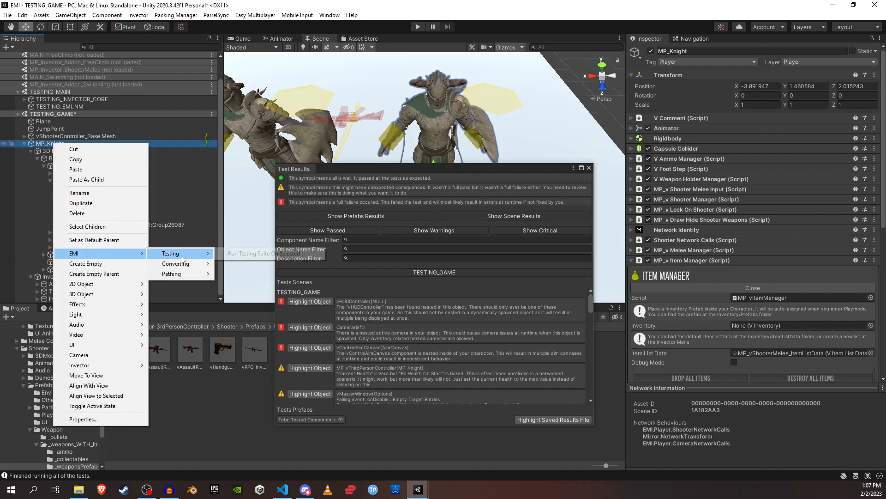
click(245, 254)
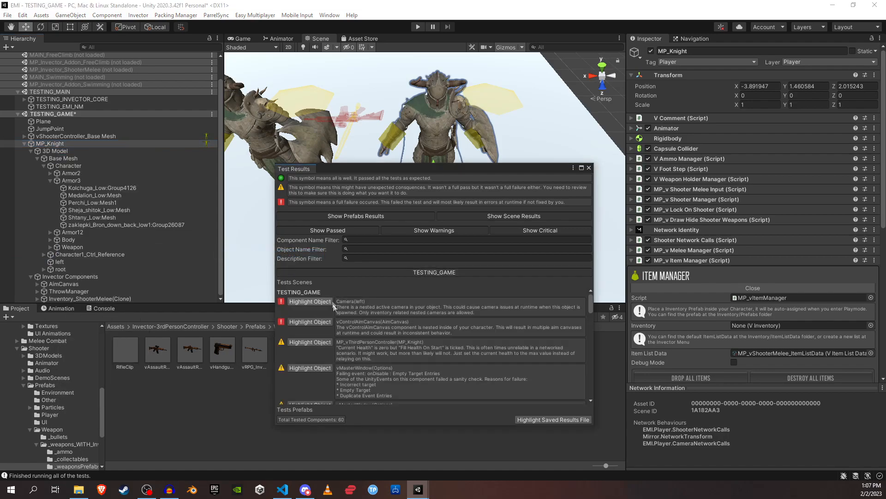
Delete the flagged AimCanvas object from MP_Knight's Invector Components
click(315, 322)
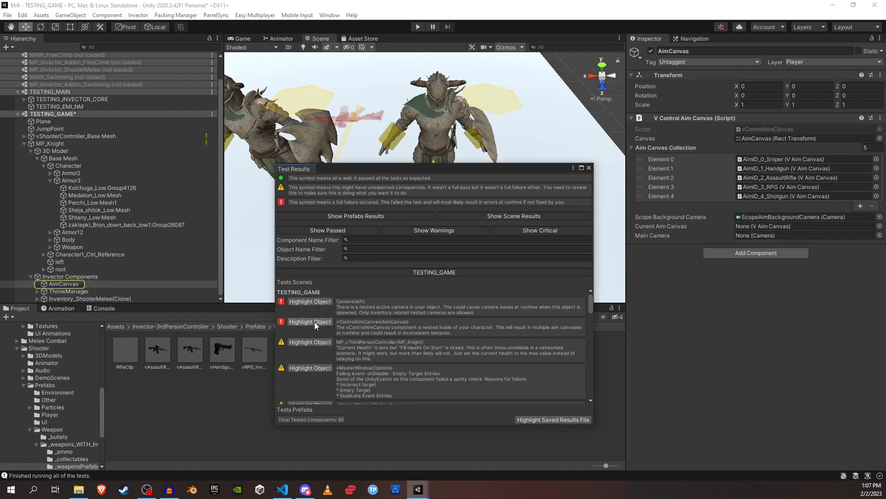
click(73, 288)
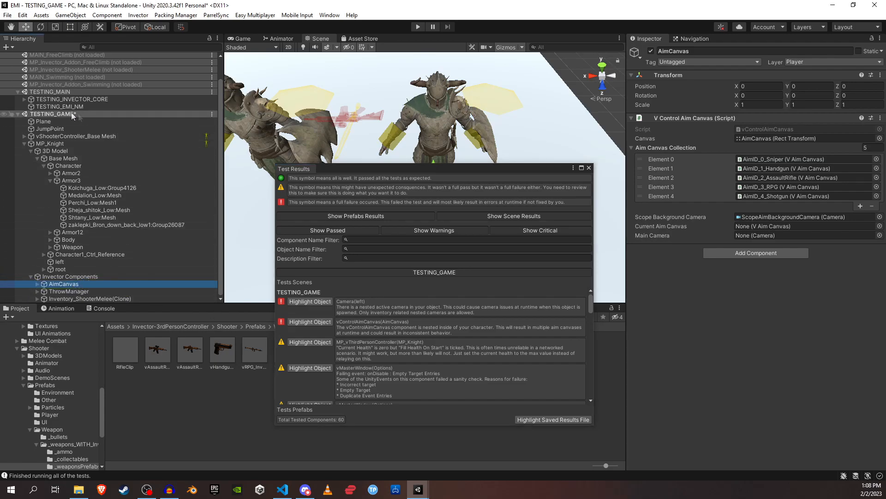
key(Delete)
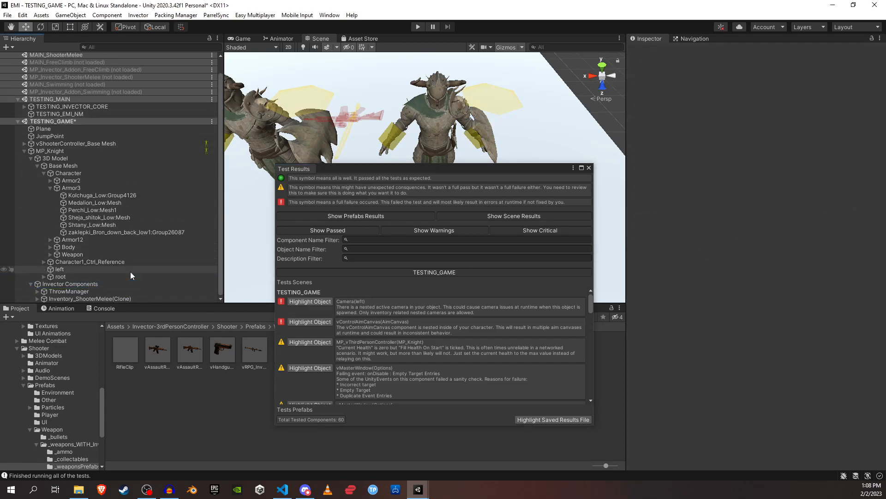
Disable Fill Health On Start and set Current Health to 100 in MP_Knight's MP_v Third Person Controller
click(310, 342)
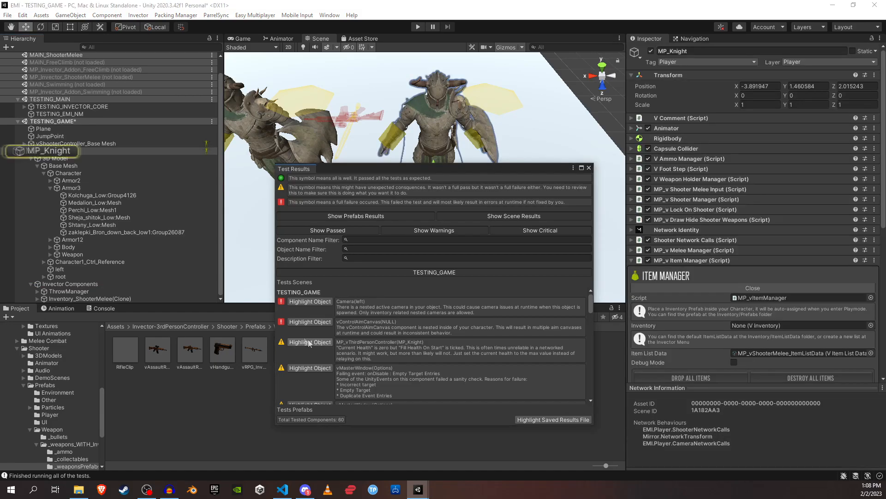
click(723, 261)
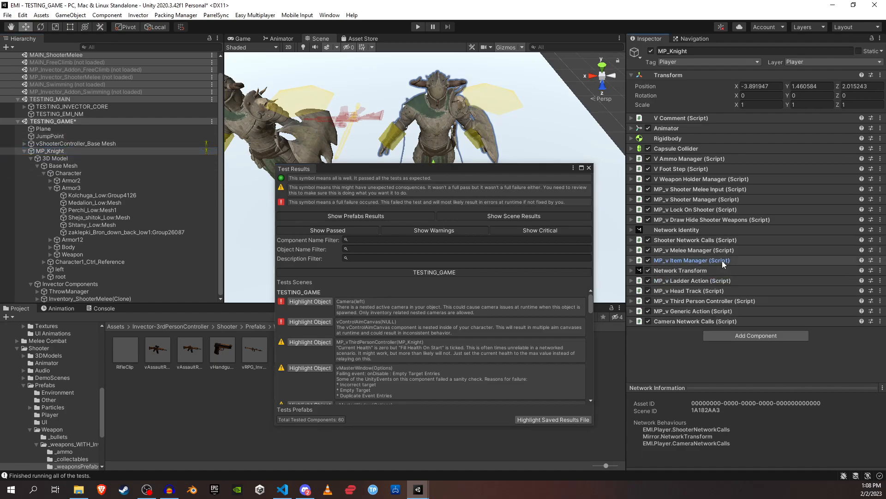
click(697, 300)
scroll(700, 271, down, 6)
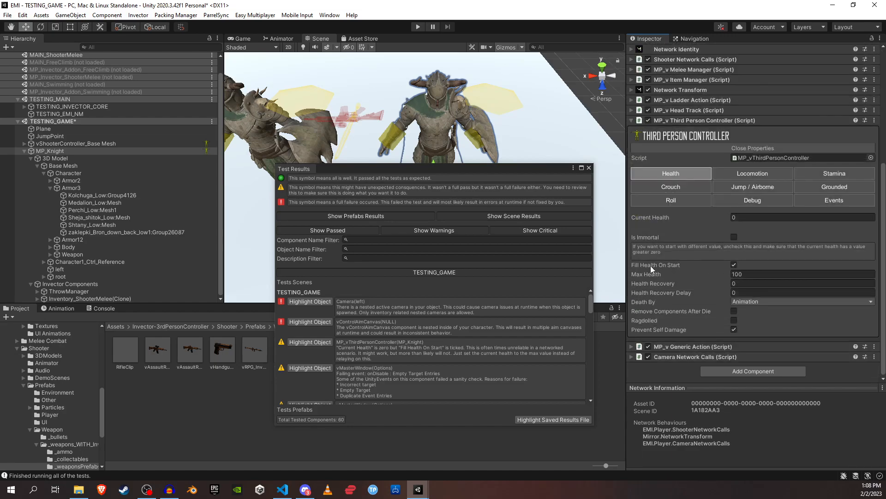
click(734, 265)
click(751, 215)
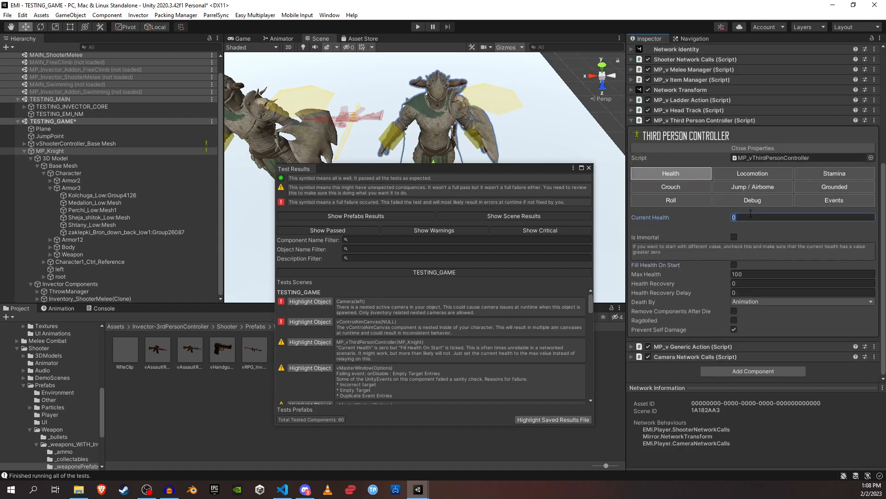
text(100)
click(775, 274)
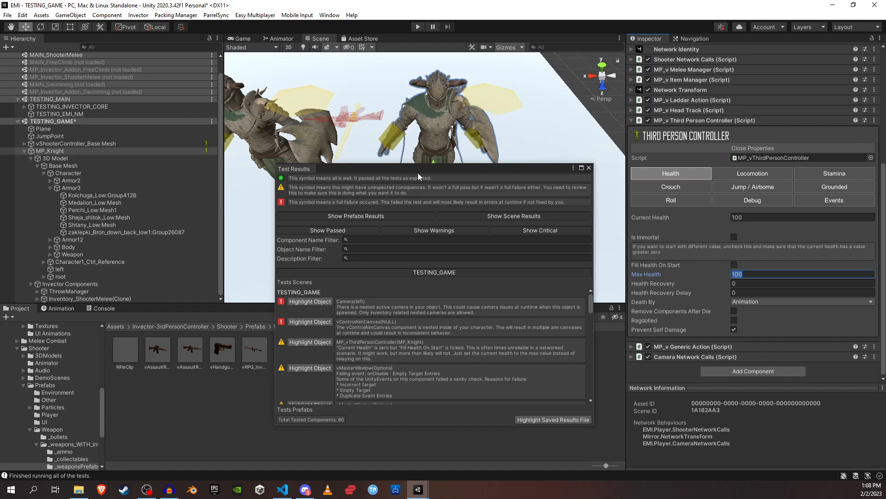
click(750, 281)
click(739, 217)
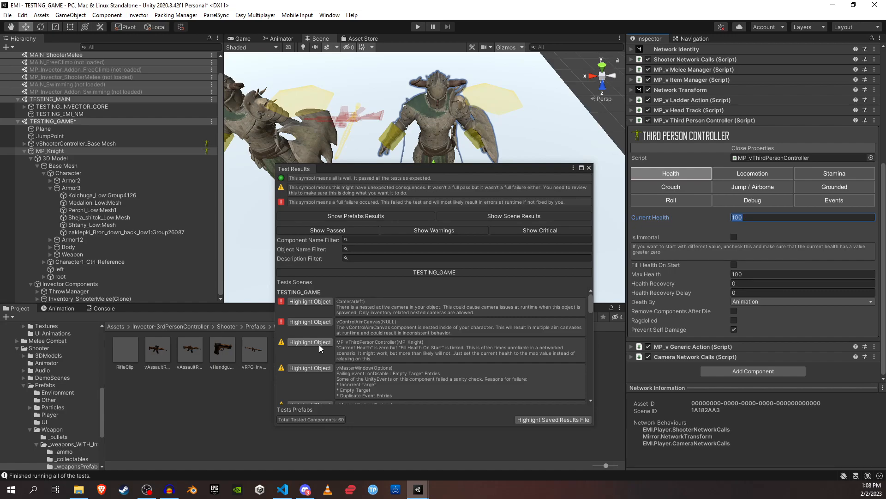
Rerun the EMI testing suite on MP_Knight to recheck the aim canvas and health entries
right_click(78, 150)
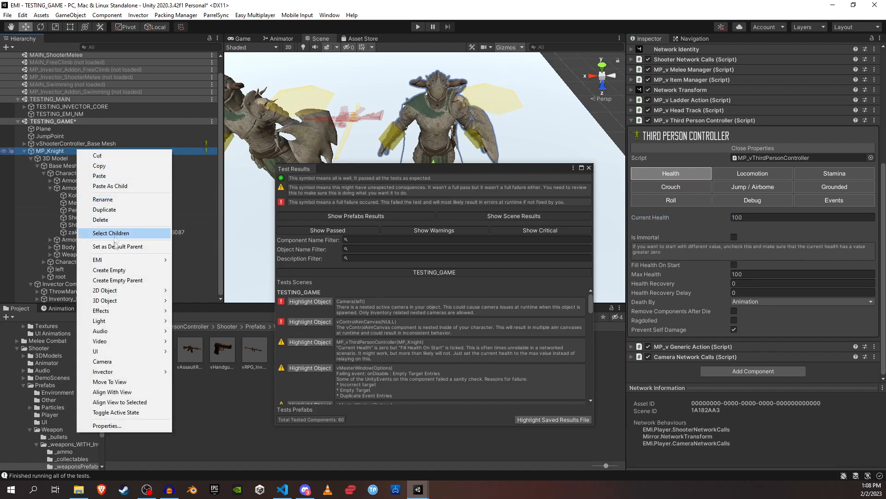
mouse_move(123, 262)
mouse_move(194, 260)
click(278, 261)
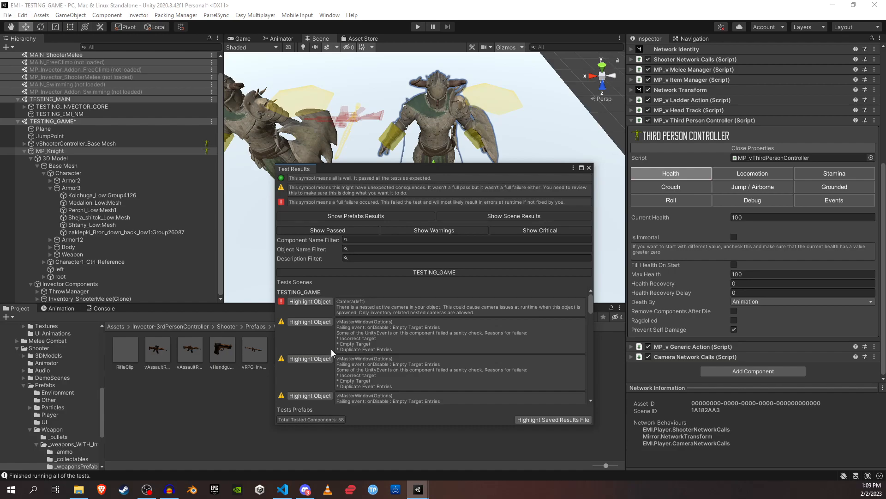
Examine the On Enable and On Disable events of the V Master Window on MP_Knight's first flagged Options object
click(309, 321)
click(98, 298)
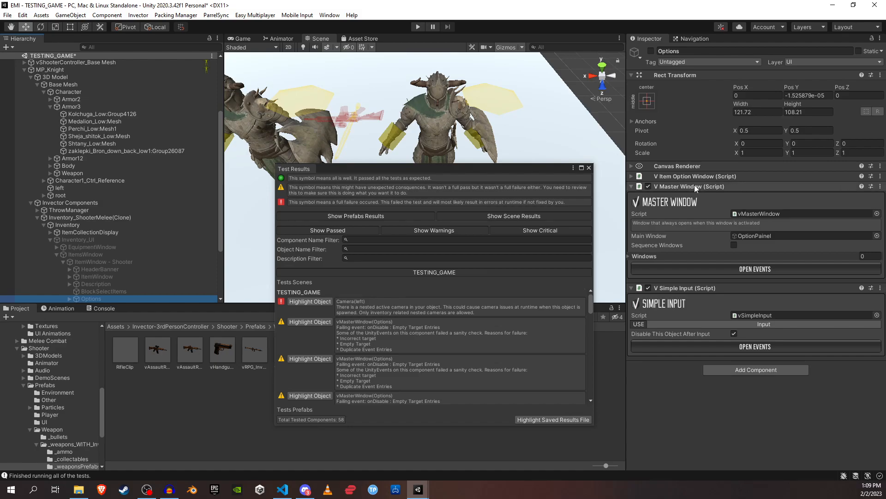
click(705, 269)
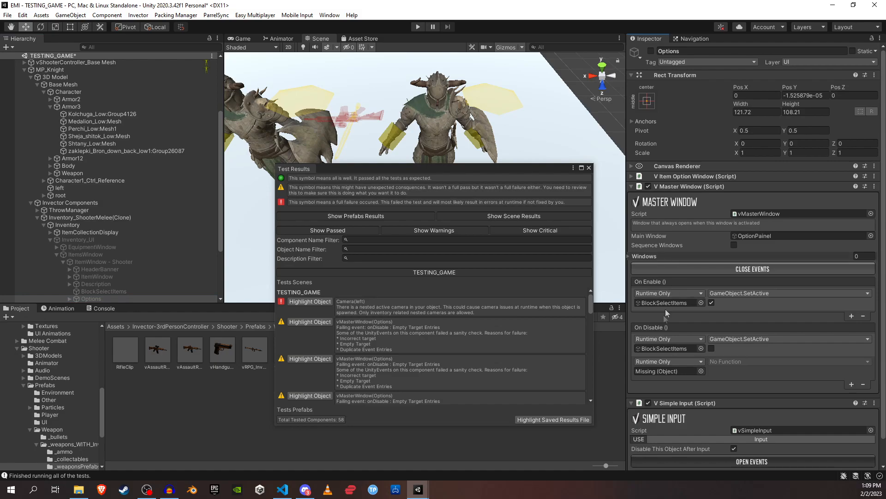
click(750, 374)
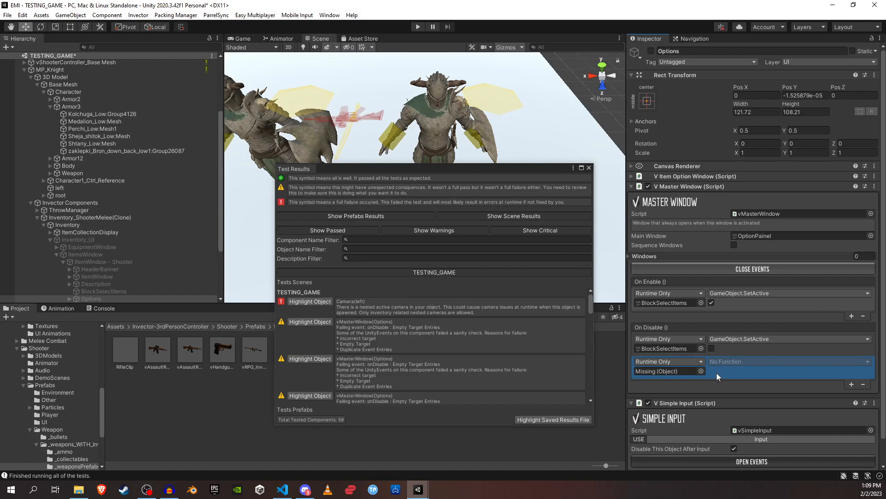
scroll(127, 179, up, 5)
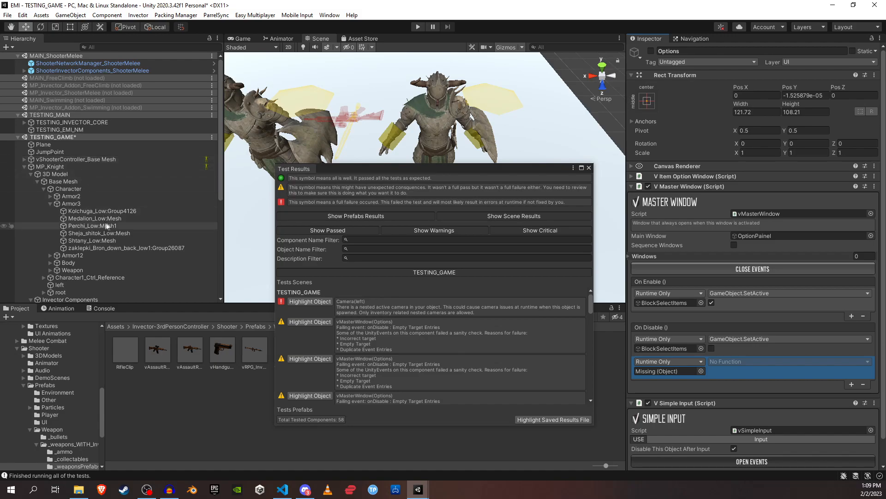
scroll(108, 222, down, 5)
scroll(118, 255, up, 5)
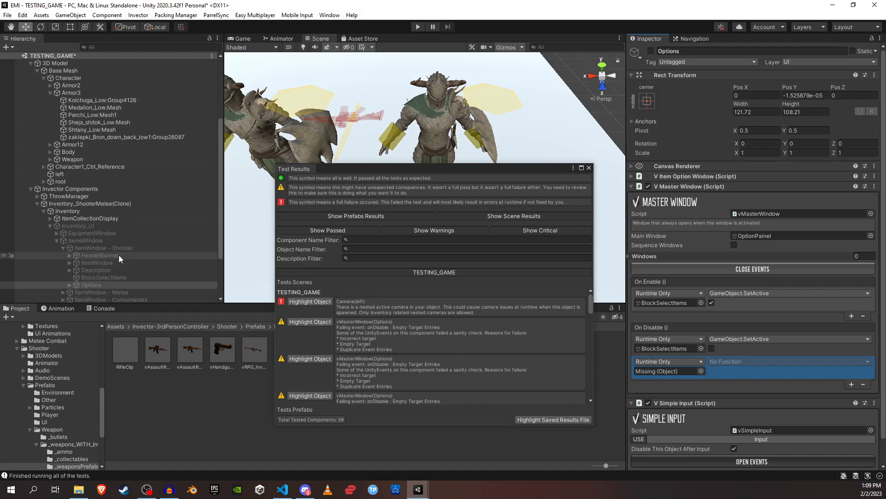
scroll(104, 277, down, 5)
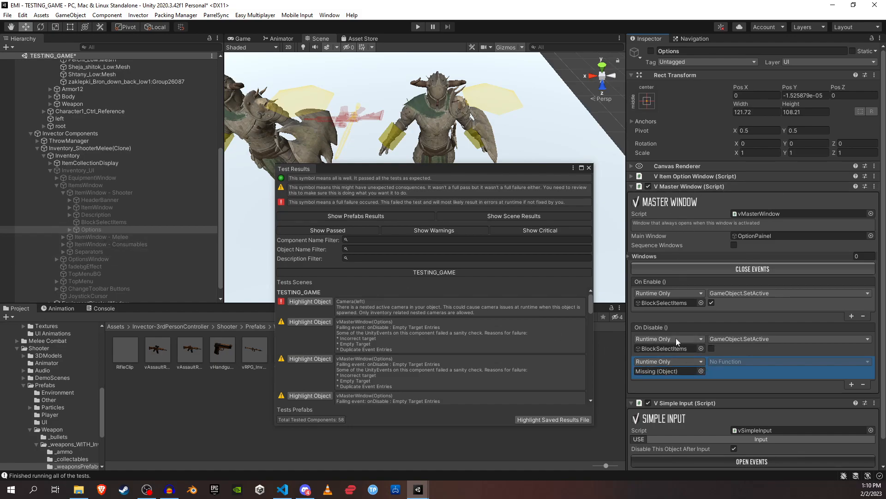
Copy the EMI path to the Options object under MP_Knight's ItemWindow - Shooter
right_click(96, 231)
mouse_move(130, 287)
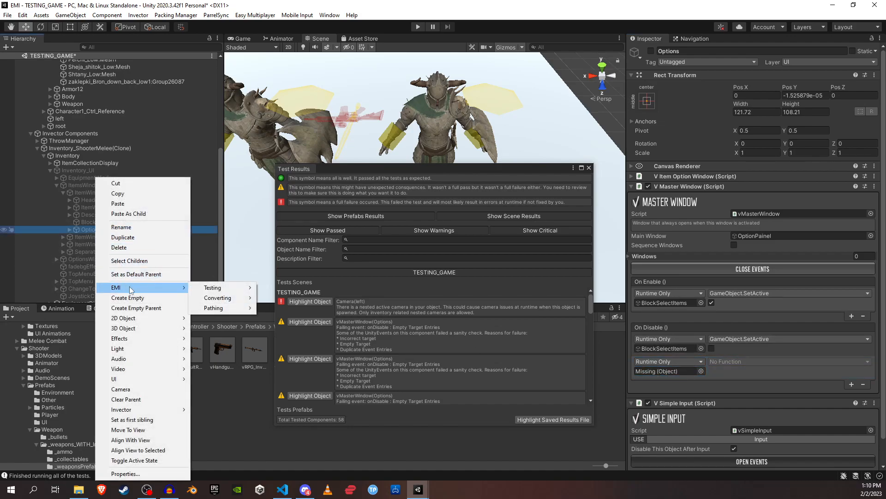
mouse_move(219, 312)
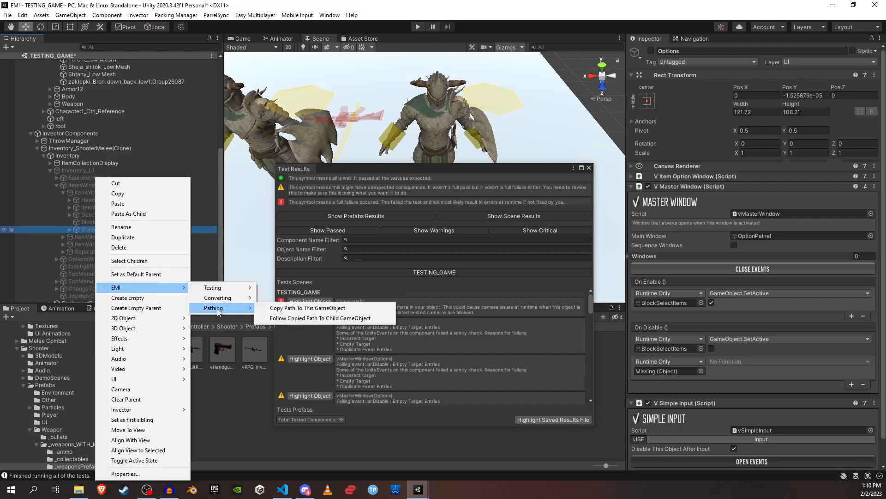
click(321, 309)
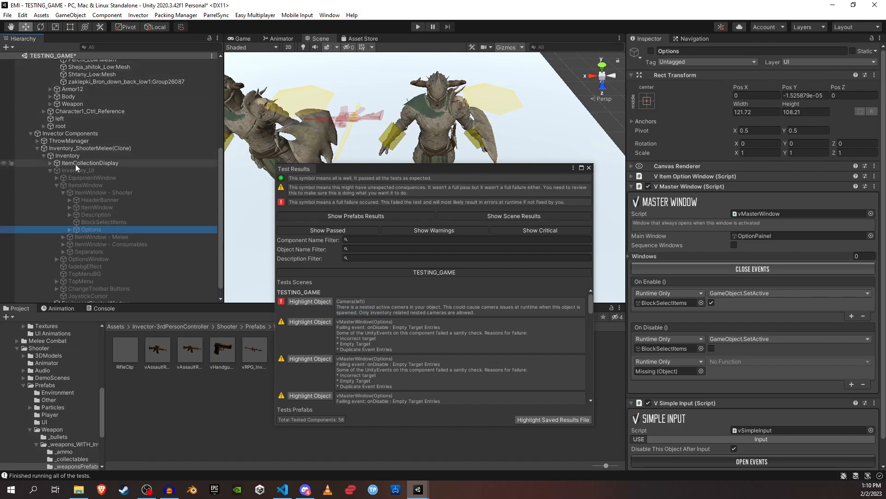
Collapse MP_Knight and follow the copied EMI path to the matching child object of vShooterController_Base Mesh
scroll(107, 214, up, 3)
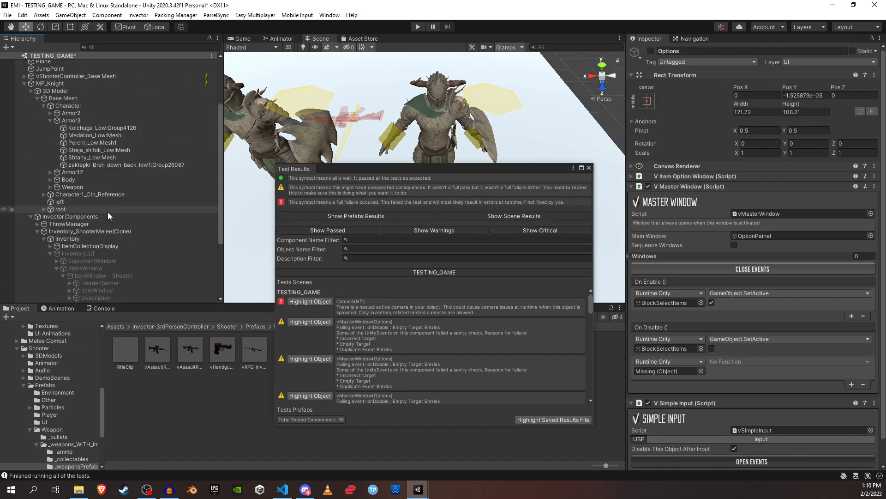
scroll(129, 176, down, 3)
scroll(68, 161, up, 10)
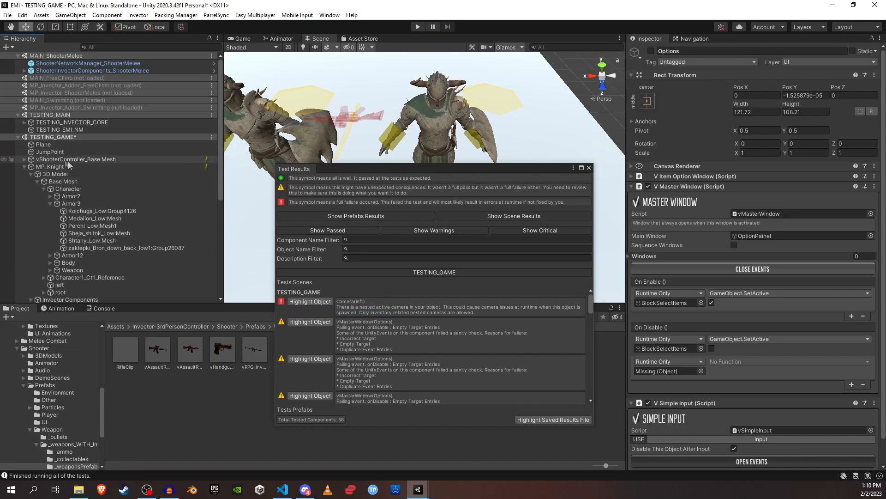
click(24, 166)
click(77, 160)
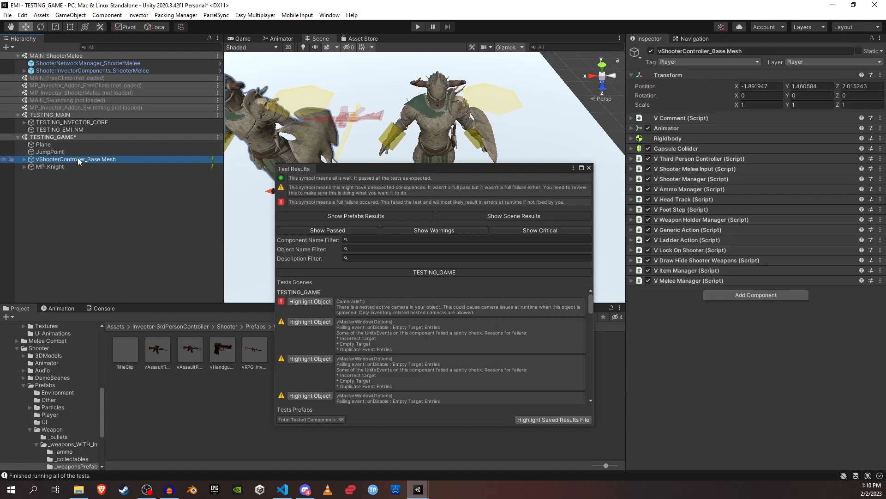
right_click(78, 161)
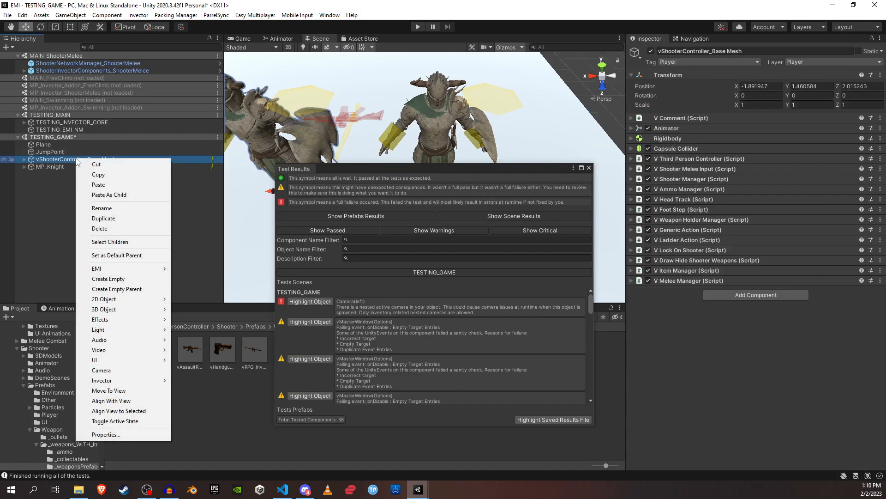
mouse_move(112, 270)
mouse_move(208, 291)
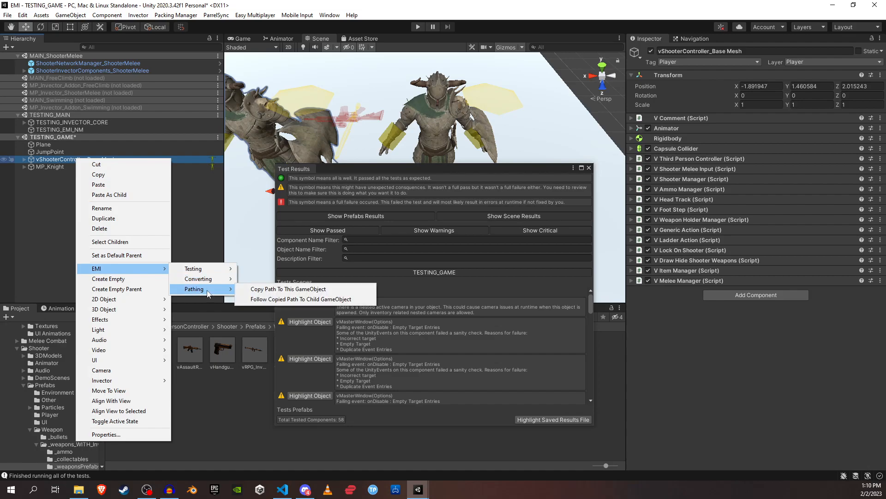
click(304, 300)
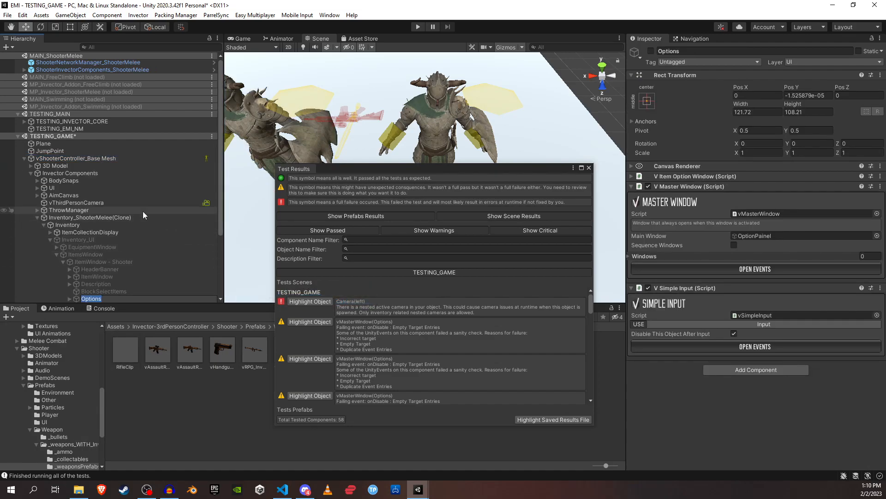
Examine the On Disable event entries of the V Master Window on vShooterController_Base Mesh's Options object
click(105, 284)
click(100, 298)
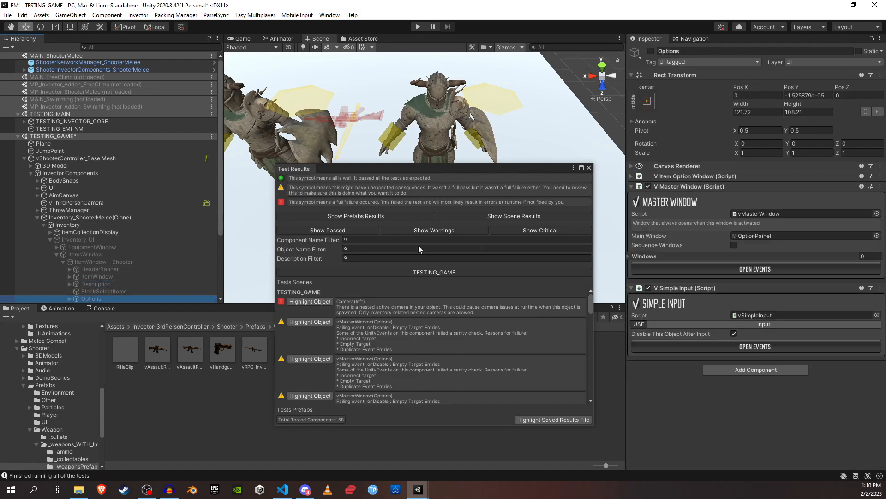
click(678, 268)
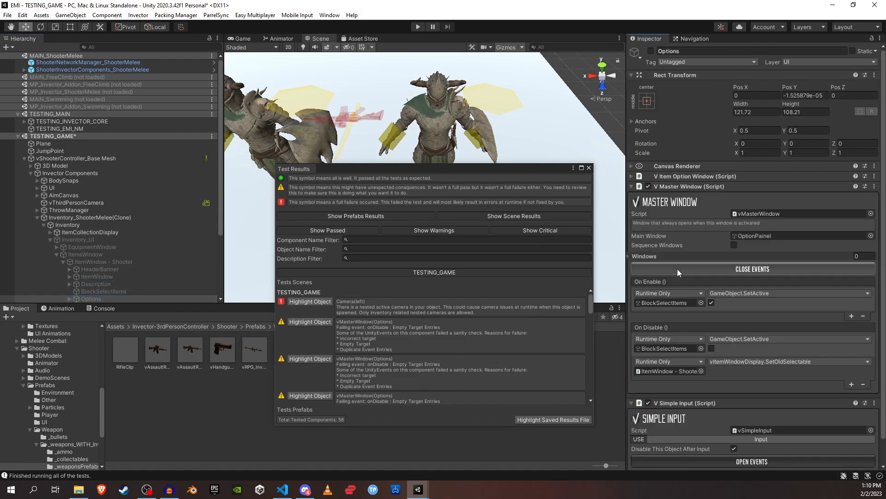
click(753, 375)
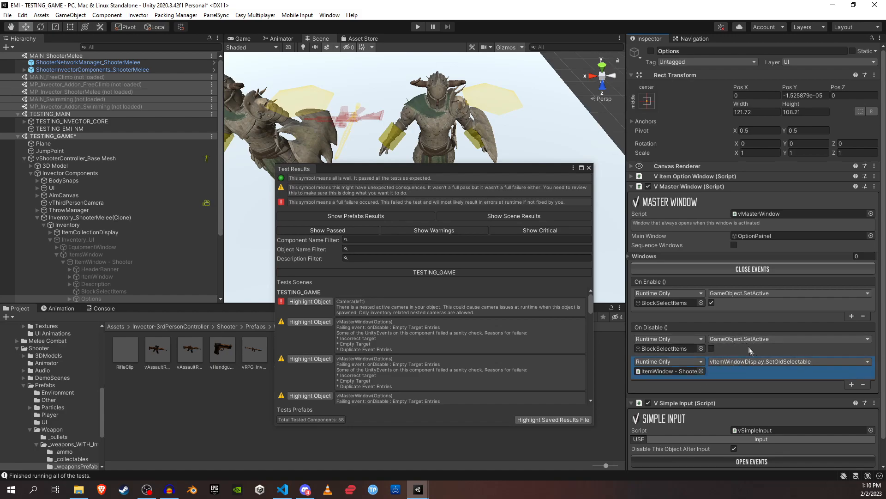
click(666, 370)
Copy all UnityEvents of the V Master Window component on vShooterController_Base Mesh's Options object using EMI's single-component copy
click(874, 187)
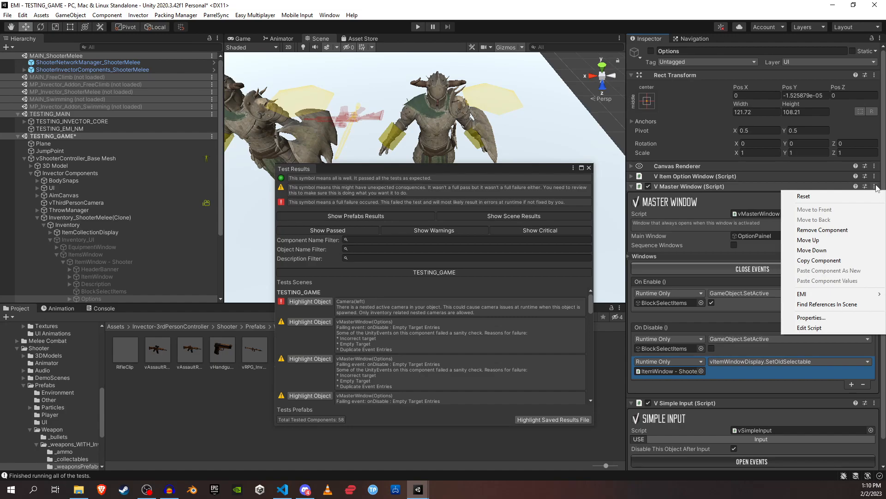
mouse_move(812, 295)
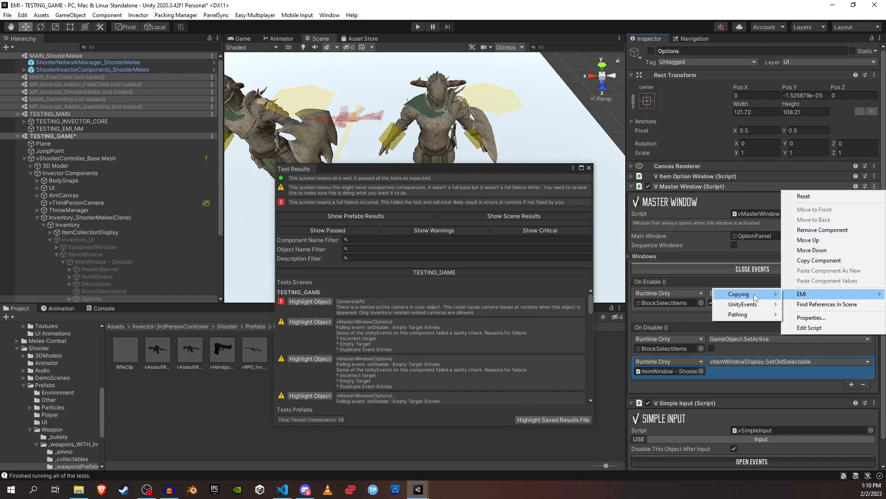
mouse_move(734, 305)
mouse_move(659, 307)
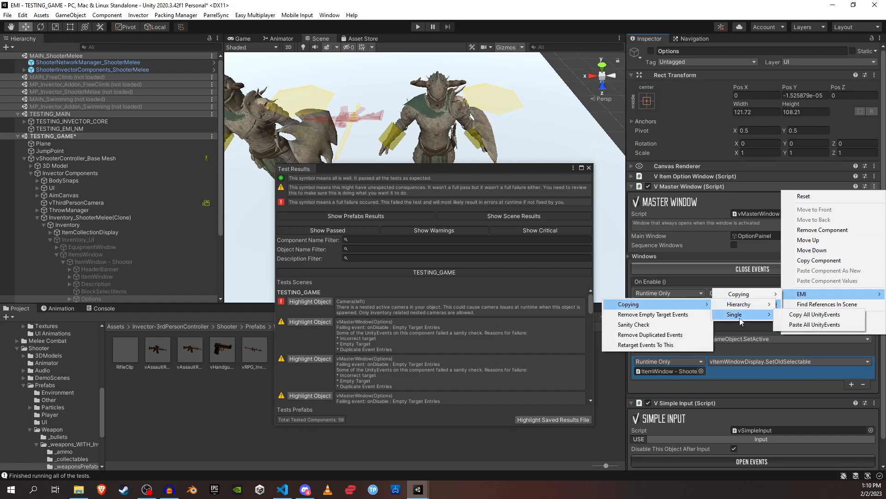
click(819, 317)
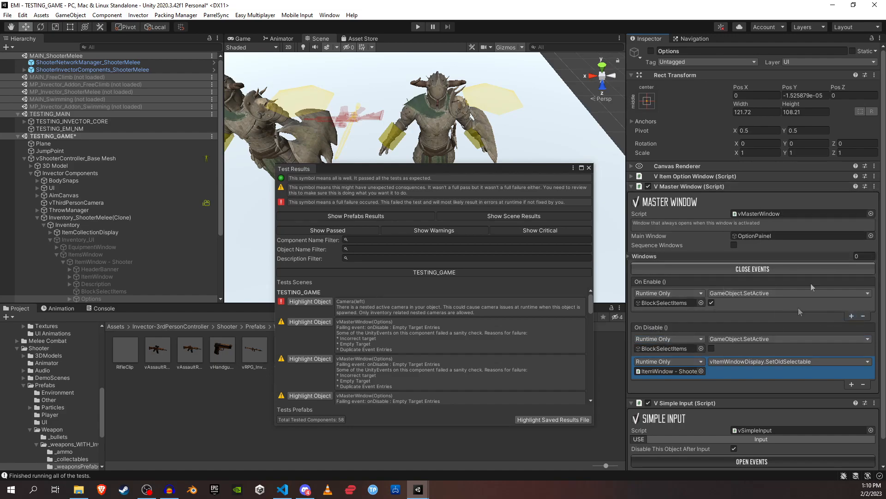
Collapse vShooterController_Base Mesh and follow the copied EMI path to the matching child object of MP_Knight
click(24, 159)
click(24, 159)
click(60, 166)
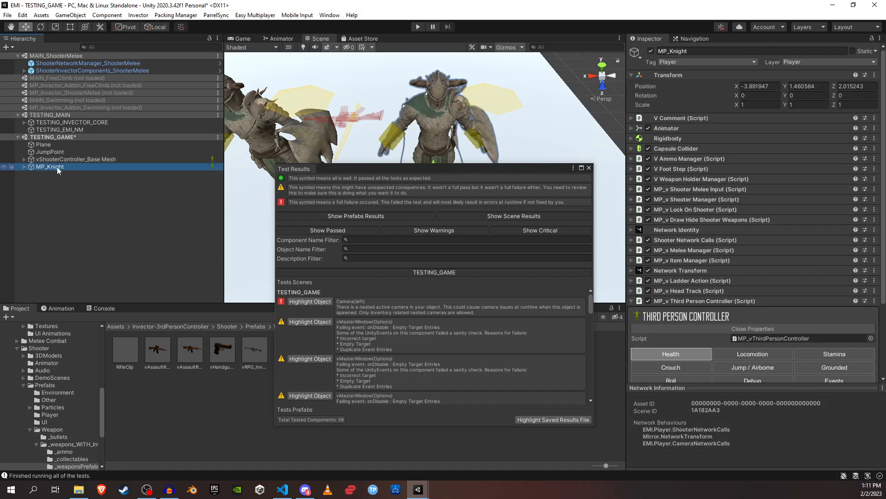
right_click(57, 167)
mouse_move(88, 280)
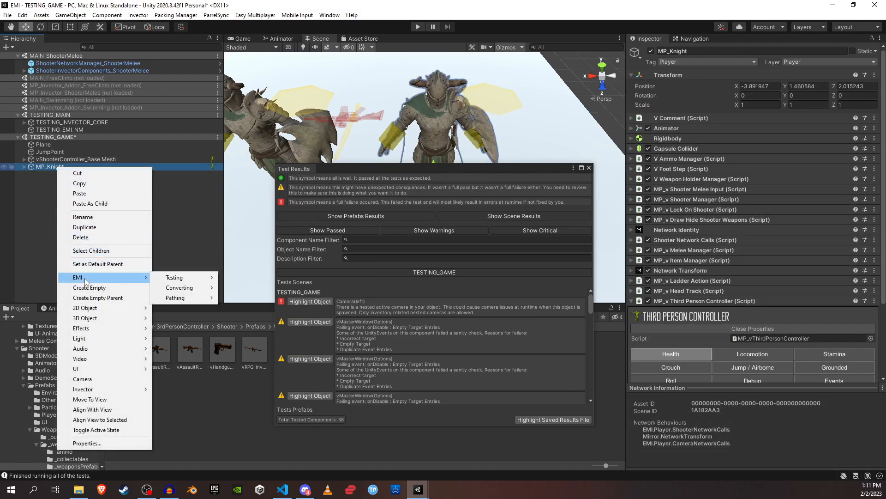
mouse_move(186, 297)
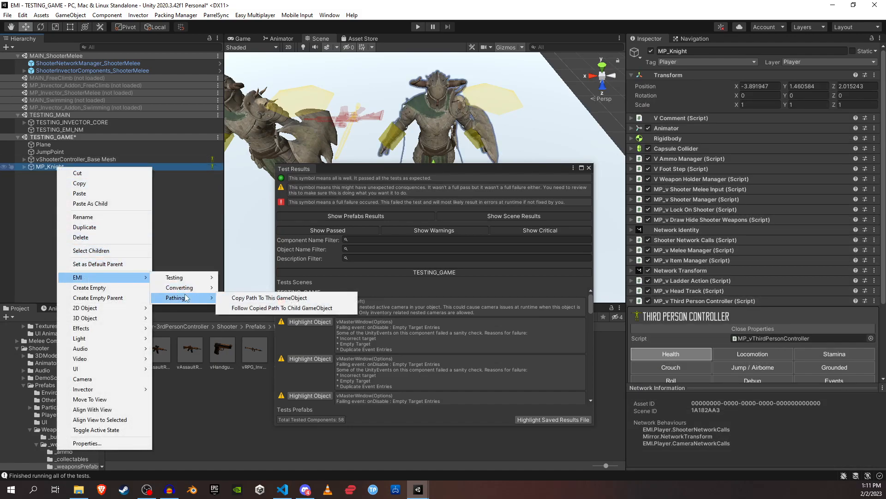
click(266, 308)
Paste all copied UnityEvents into the V Master Window of MP_Knight's Options object and check the ItemWindow - Shooter target
click(875, 186)
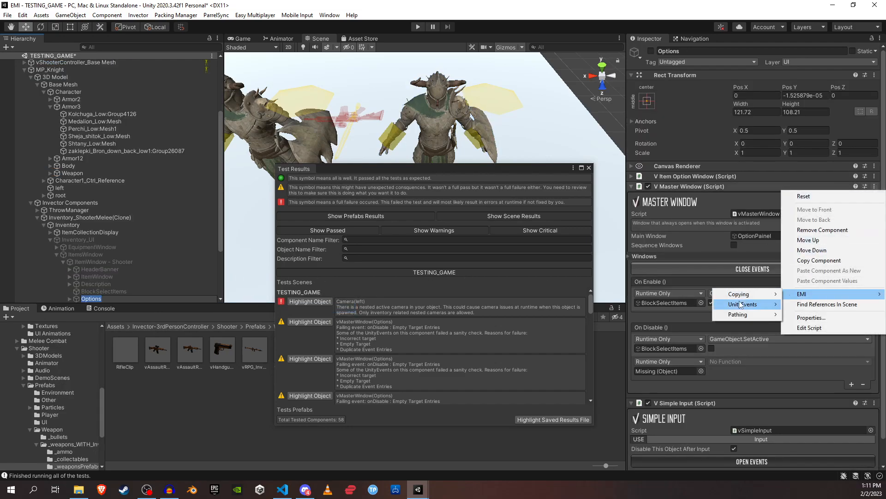
mouse_move(739, 307)
mouse_move(675, 305)
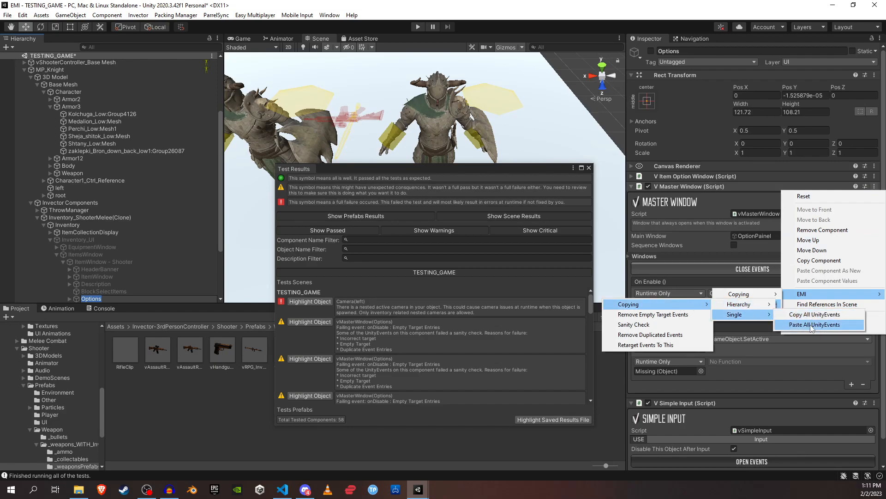
click(811, 325)
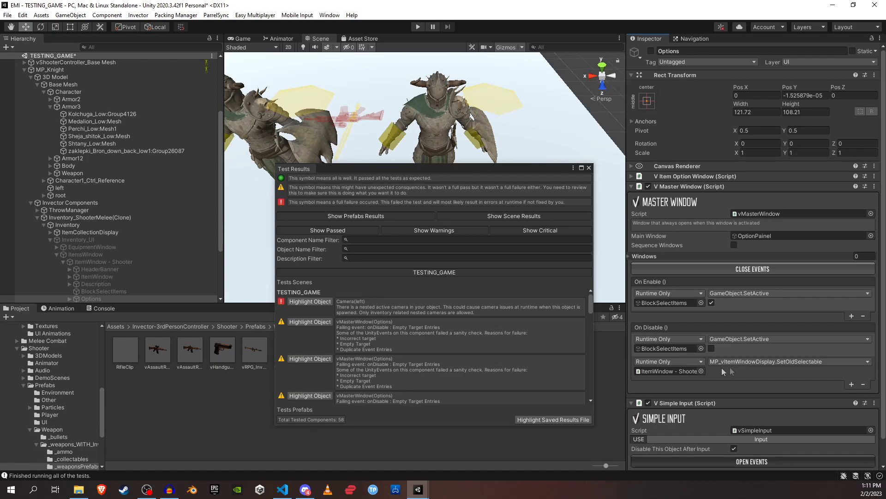
click(664, 372)
Look through the TESTING_GAME test results and collapse MP_Knight in the hierarchy
scroll(345, 326, down, 10)
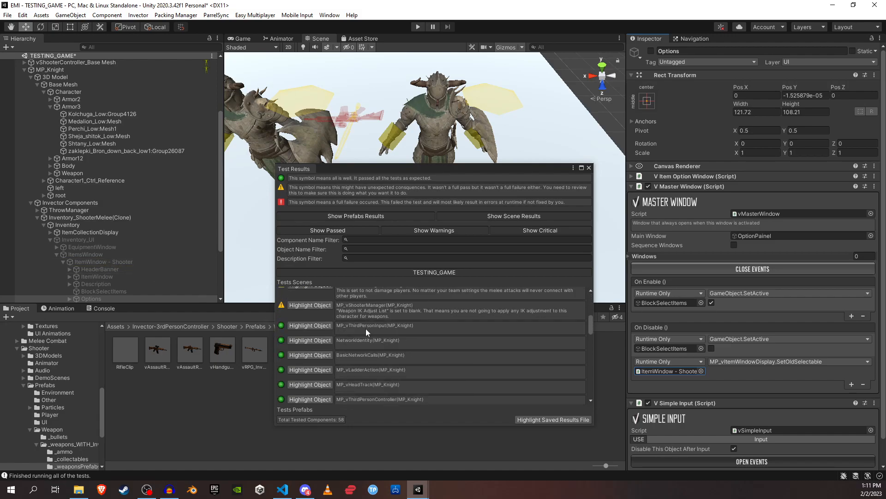
scroll(392, 351, up, 10)
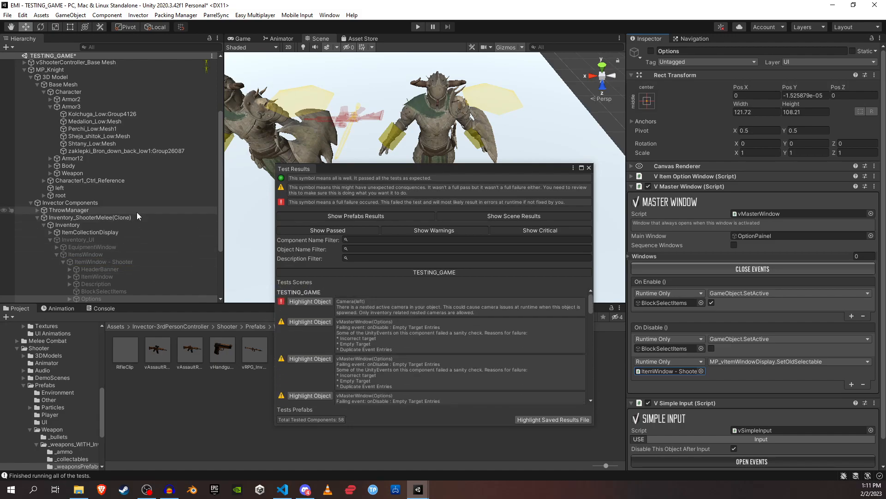
scroll(113, 234, up, 4)
click(19, 165)
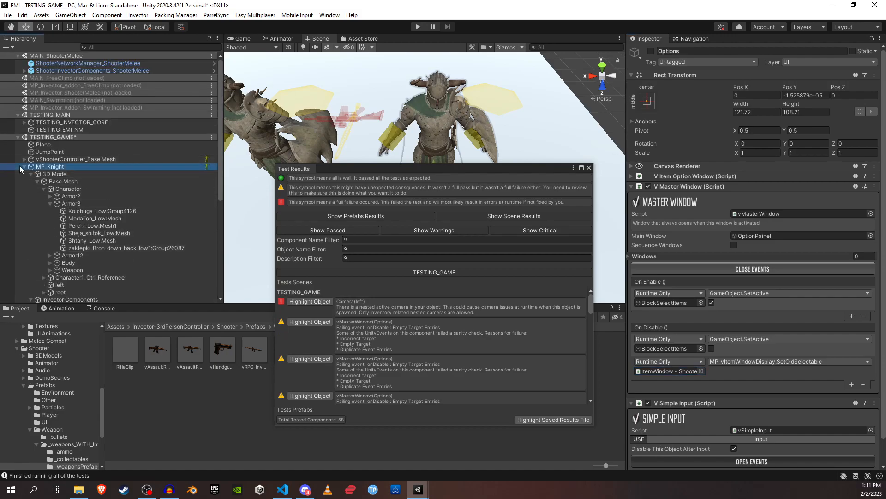
click(24, 166)
right_click(56, 165)
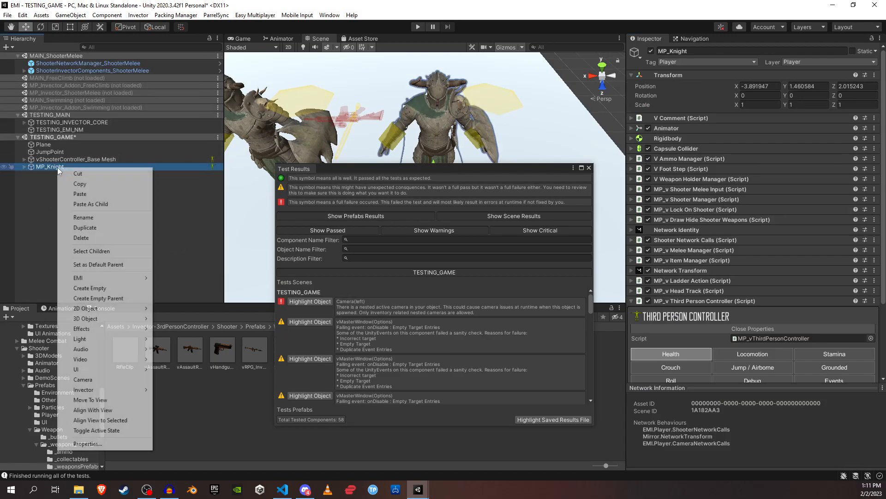
mouse_move(93, 278)
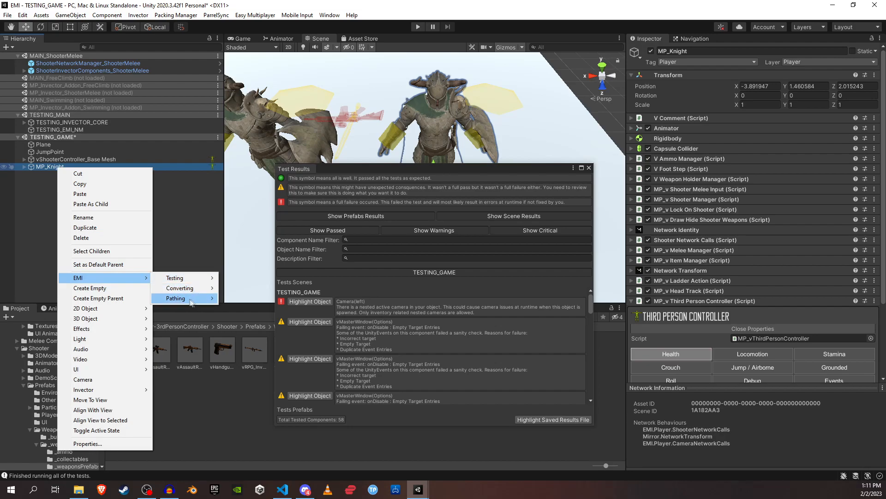
click(190, 204)
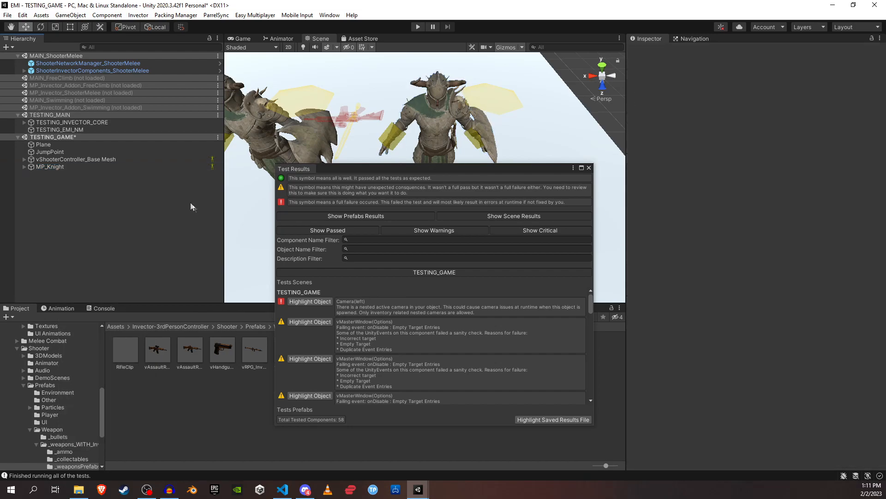
click(77, 166)
click(750, 301)
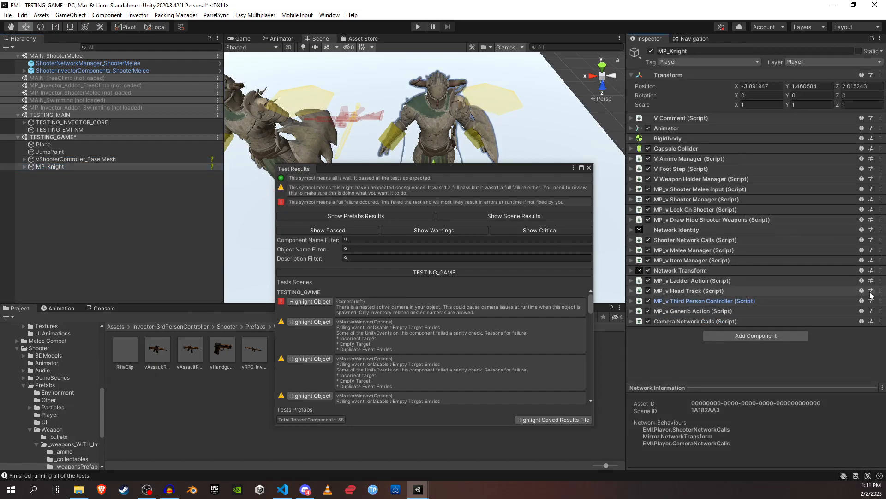
click(880, 261)
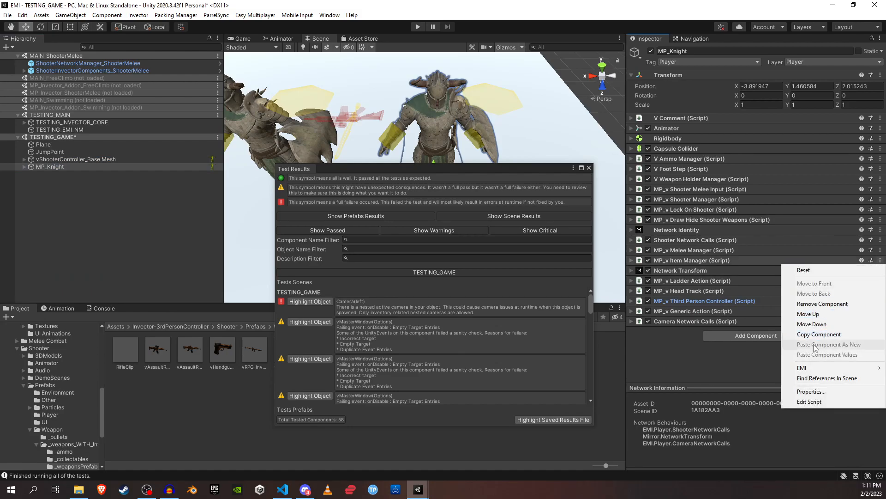
mouse_move(812, 368)
mouse_move(749, 378)
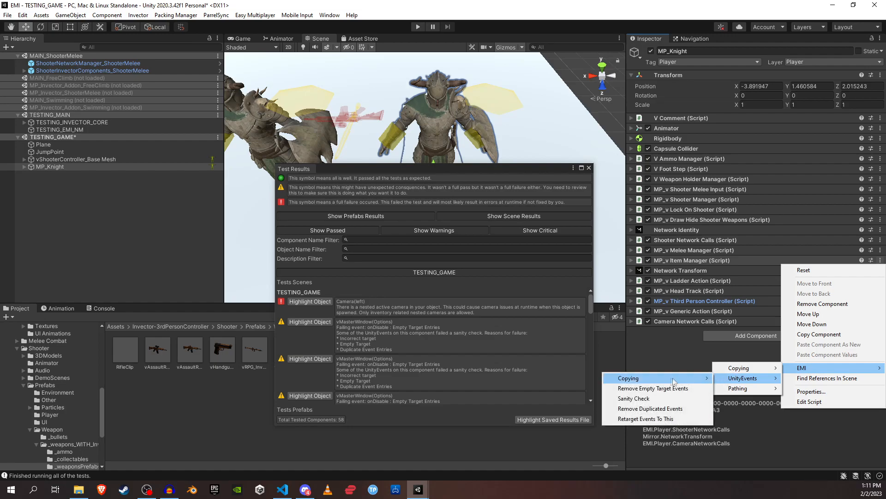
mouse_move(660, 380)
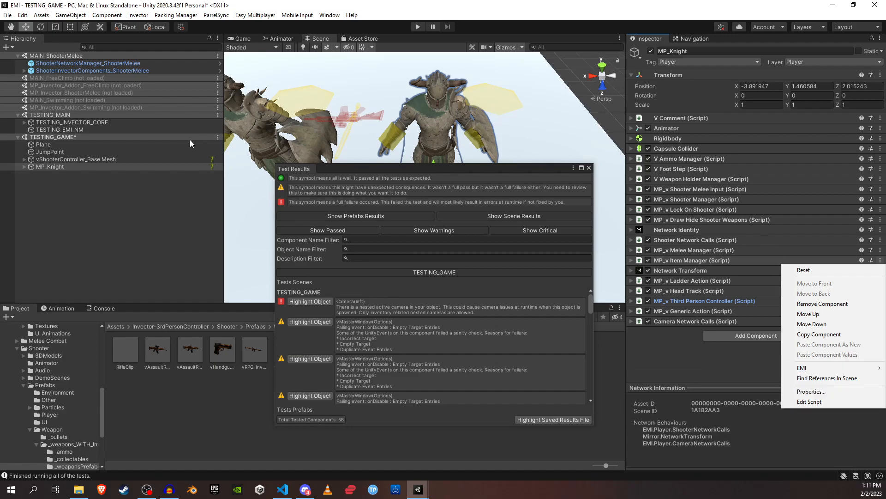
Deep copy the UnityEvents of the entire vShooterController_Base Mesh hierarchy with EMI
click(76, 159)
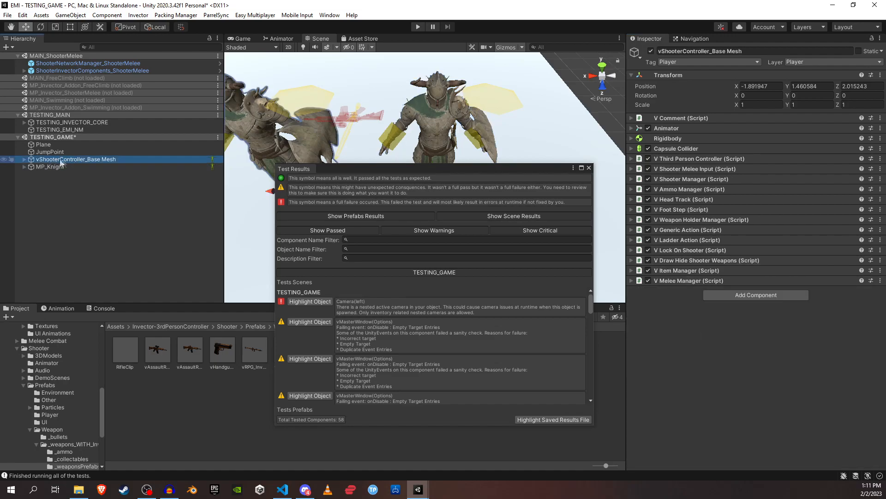
click(881, 240)
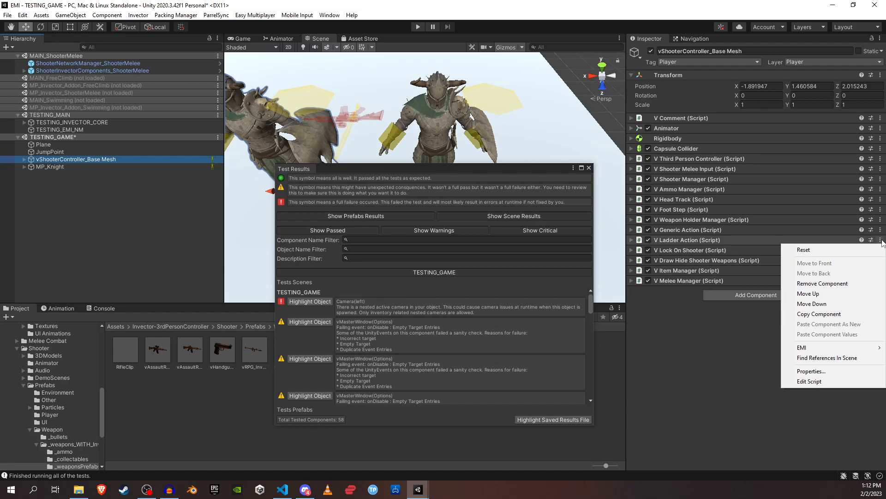
mouse_move(803, 347)
mouse_move(741, 358)
mouse_move(675, 361)
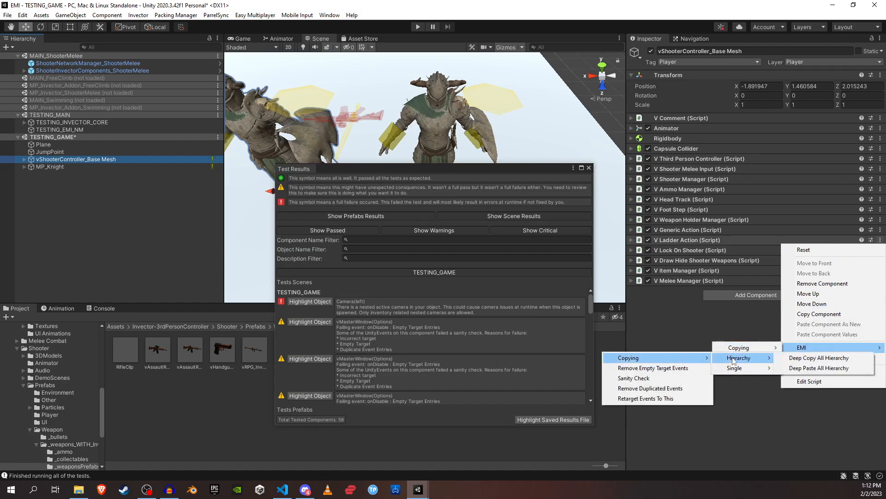
click(820, 358)
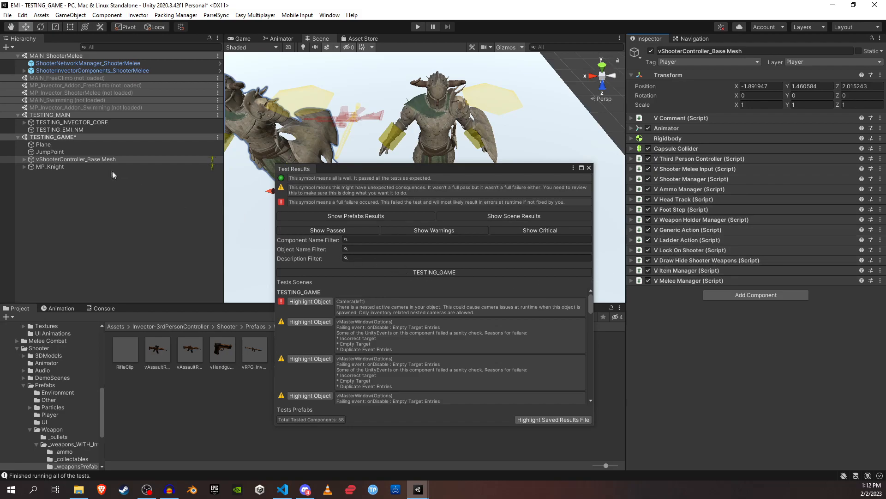
Deep paste the copied UnityEvents across MP_Knight's entire hierarchy with EMI
click(87, 167)
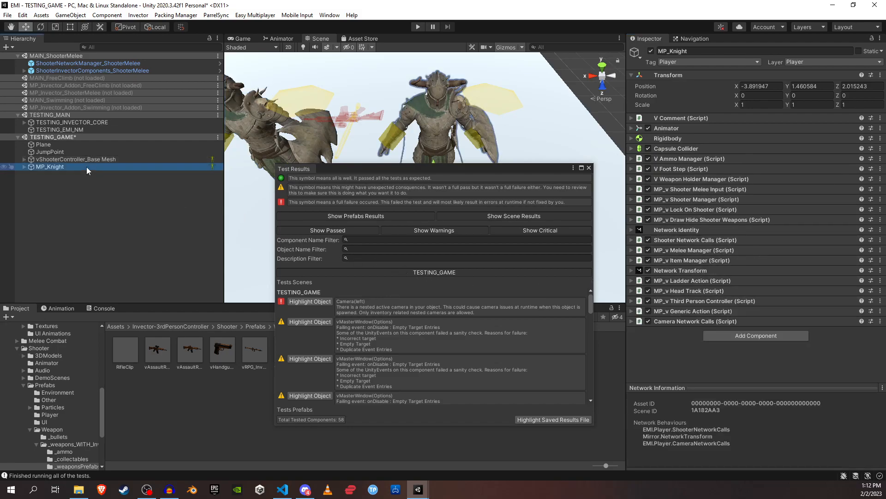
click(881, 251)
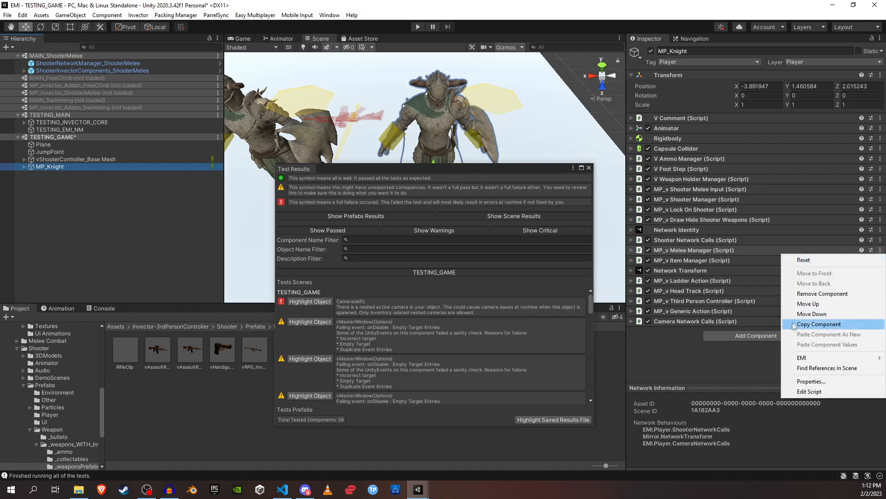
mouse_move(803, 359)
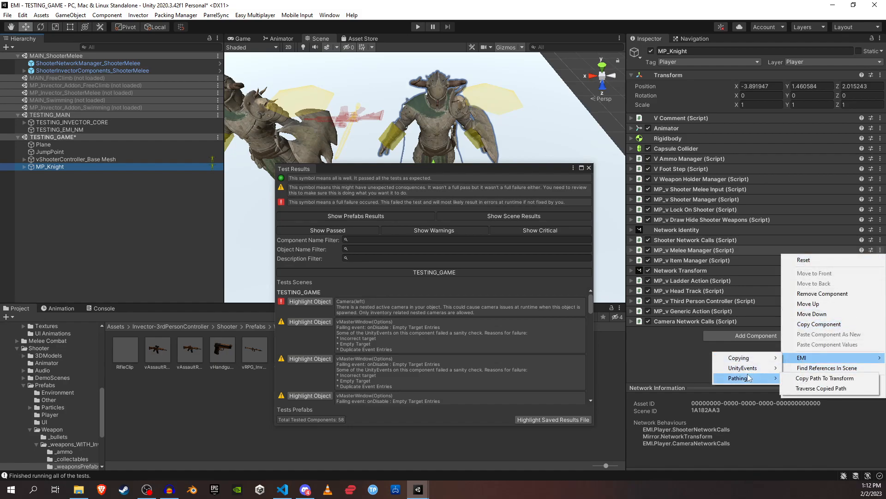
mouse_move(742, 368)
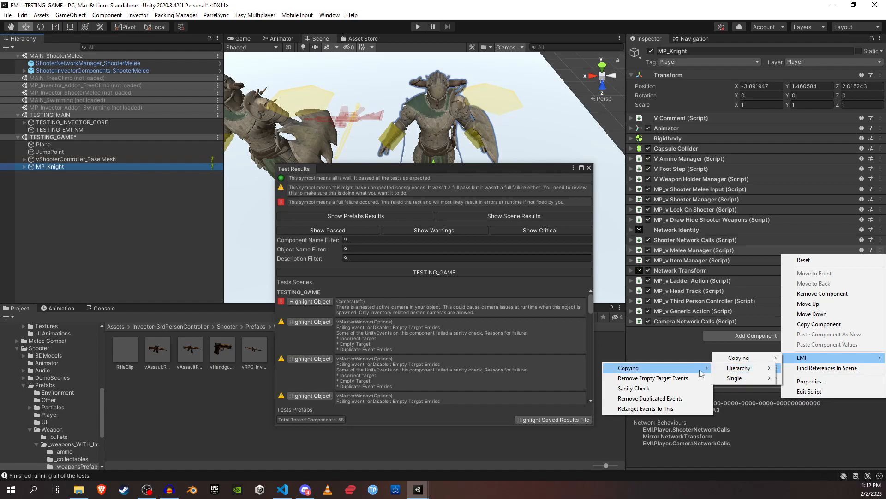
click(803, 379)
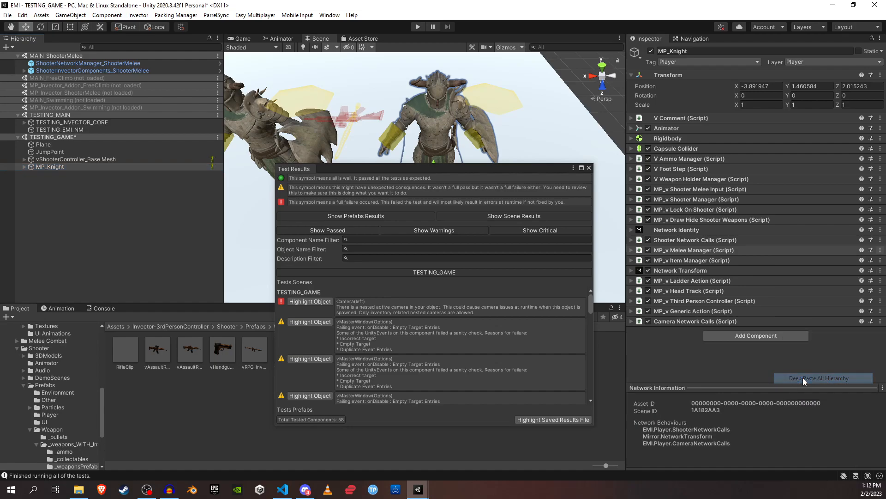
Run the EMI testing suite on MP_Knight and show the TESTING_GAME results
right_click(69, 167)
mouse_move(107, 281)
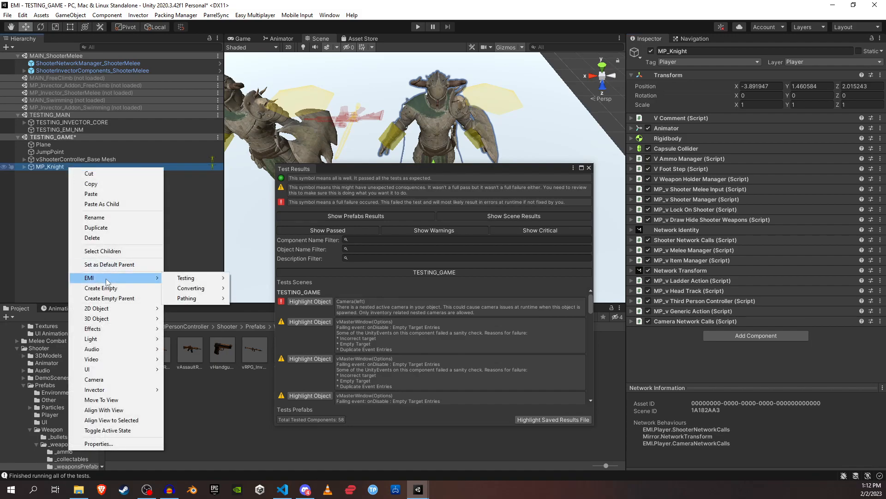
mouse_move(187, 278)
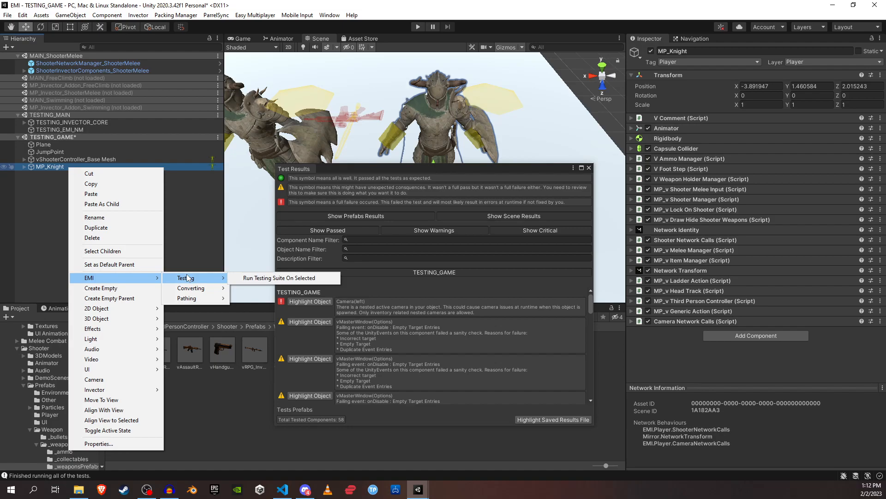
click(268, 278)
click(416, 273)
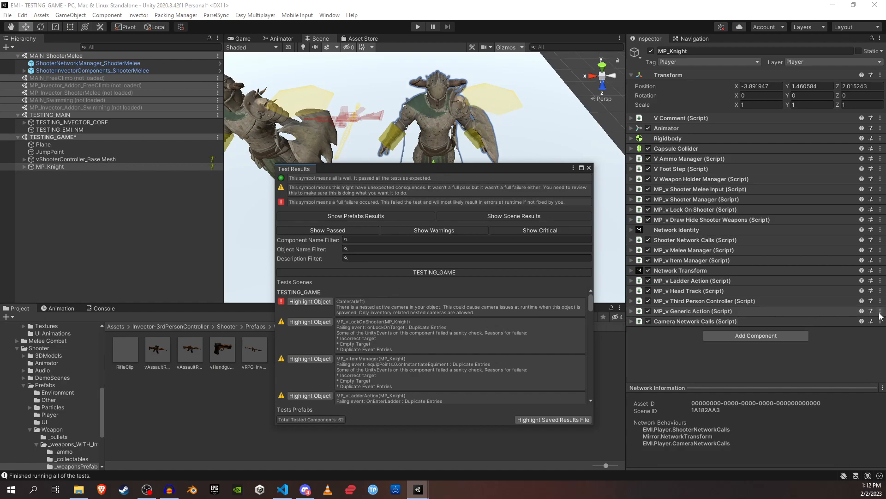
Expand MP_v Generic Action on MP_Knight and compare the entries of its On Start Action event
click(748, 312)
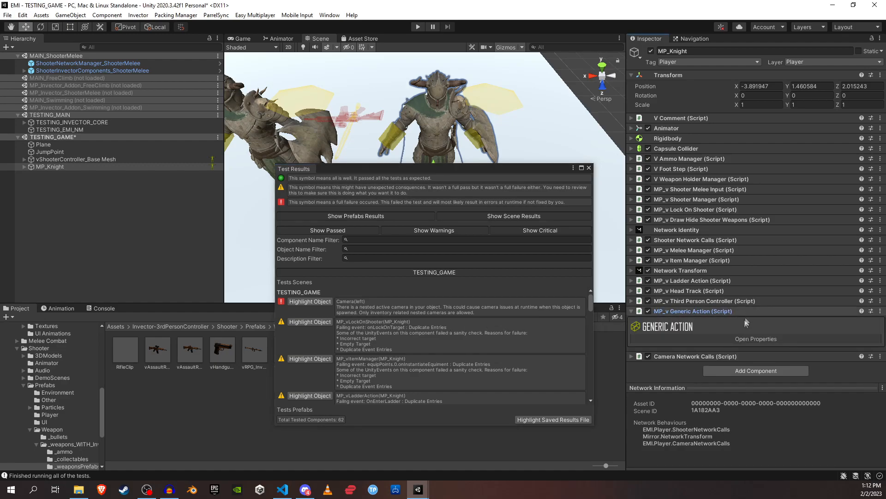
scroll(739, 317, down, 3)
click(817, 313)
scroll(744, 295, down, 10)
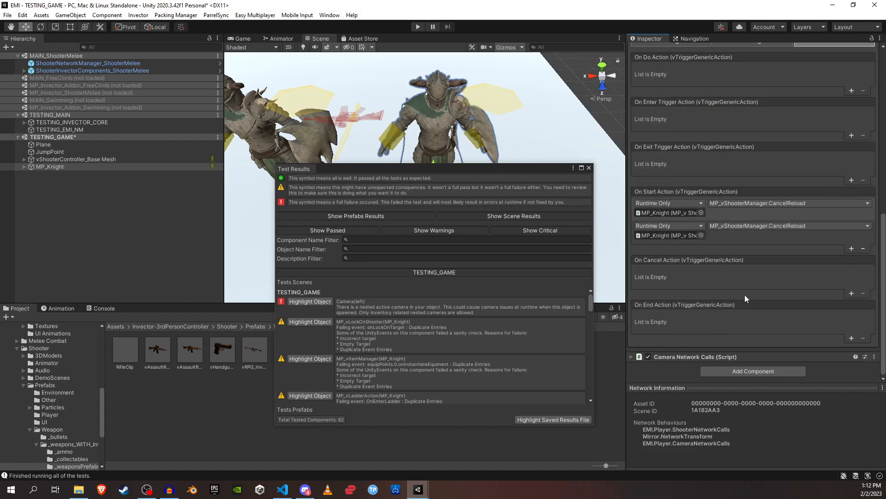
click(817, 211)
click(783, 235)
click(783, 215)
click(760, 236)
click(762, 215)
click(762, 233)
click(761, 214)
click(757, 234)
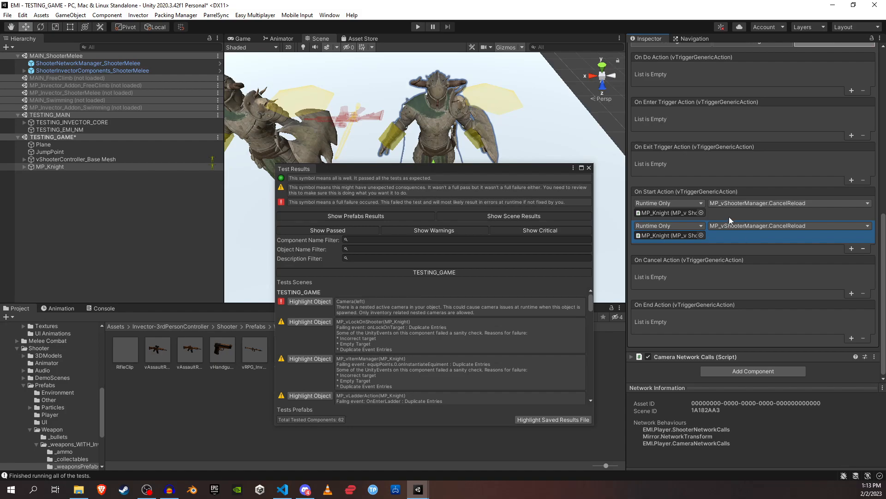
Remove the duplicated UnityEvents from MP_Knight's MP_v Generic Action component with EMI, checking its On Start Action entries
scroll(730, 217, up, 9)
click(710, 219)
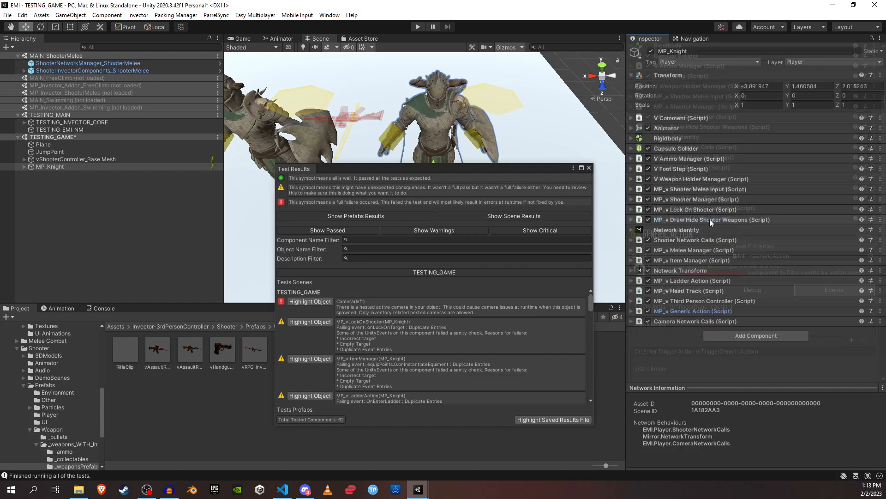
click(696, 311)
scroll(744, 300, down, 10)
scroll(744, 299, up, 3)
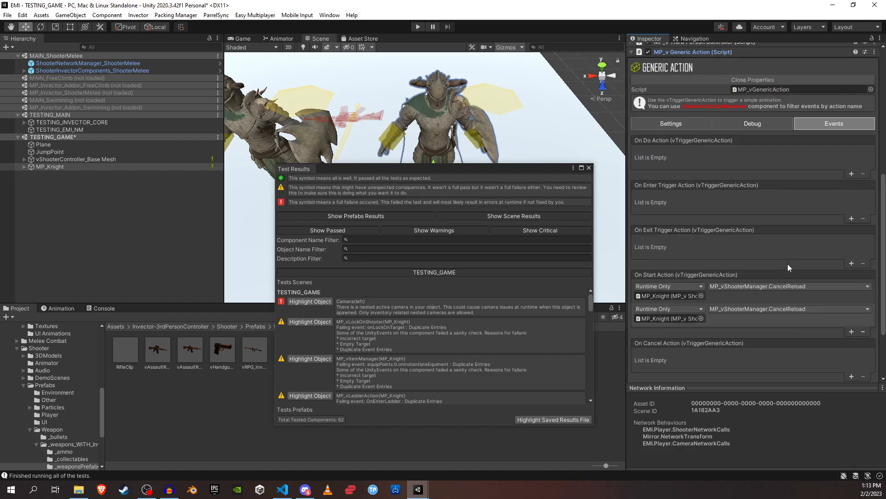
click(790, 322)
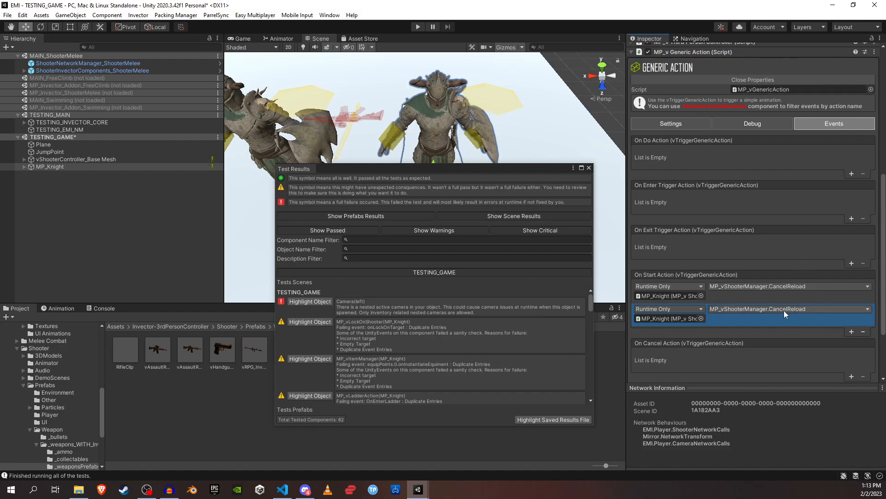
scroll(699, 326, up, 3)
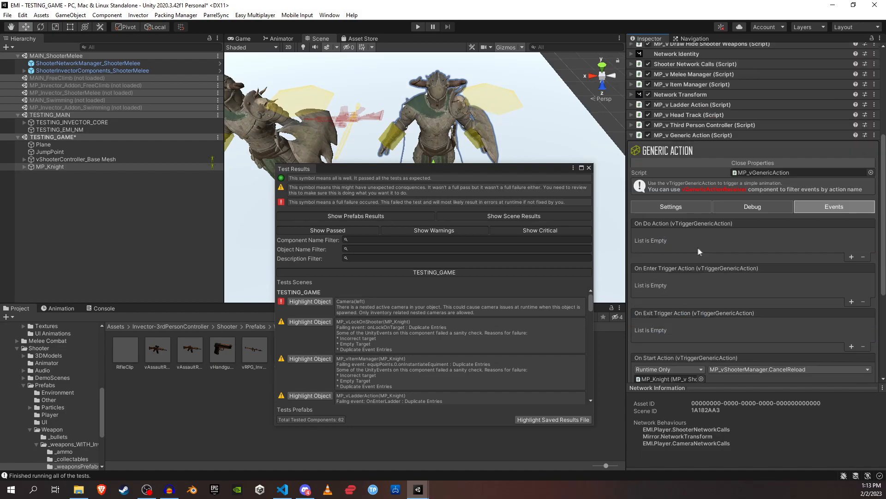
click(875, 135)
mouse_move(812, 242)
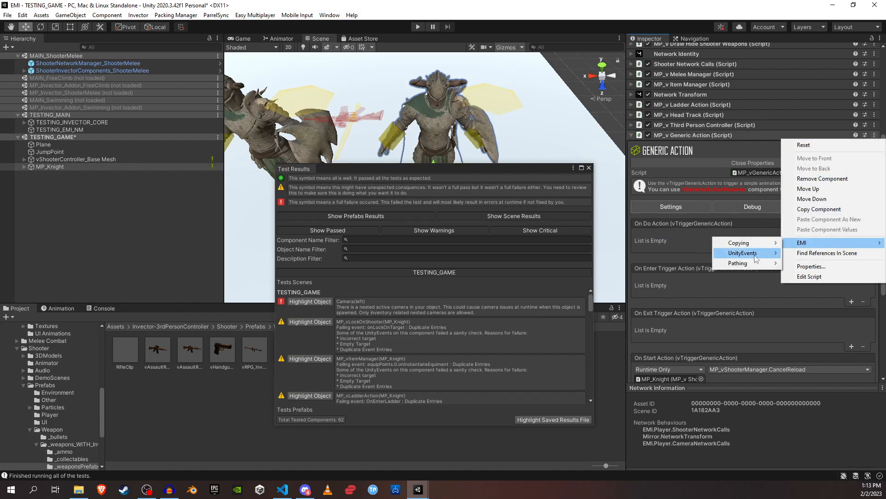
mouse_move(756, 258)
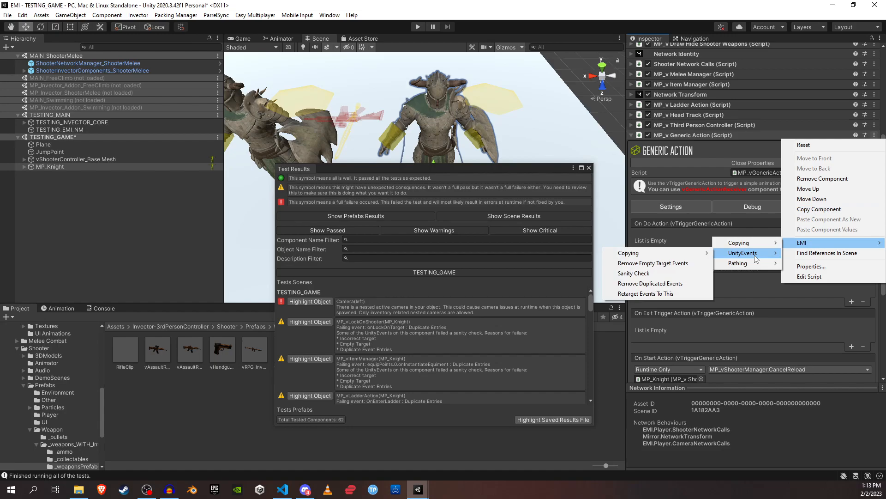
click(657, 284)
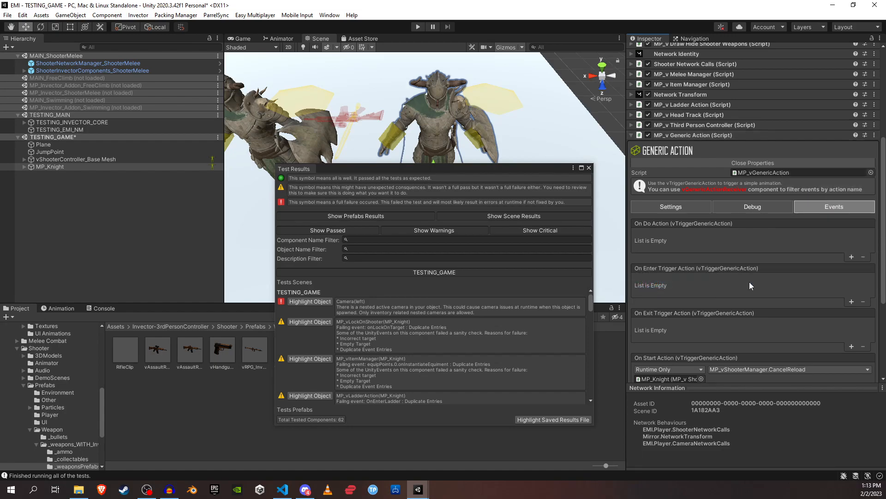
scroll(750, 281, down, 3)
scroll(755, 306, up, 3)
click(721, 135)
Remove the duplicated UnityEvents from MP_Knight's MP_v Third Person Controller component with EMI
click(880, 301)
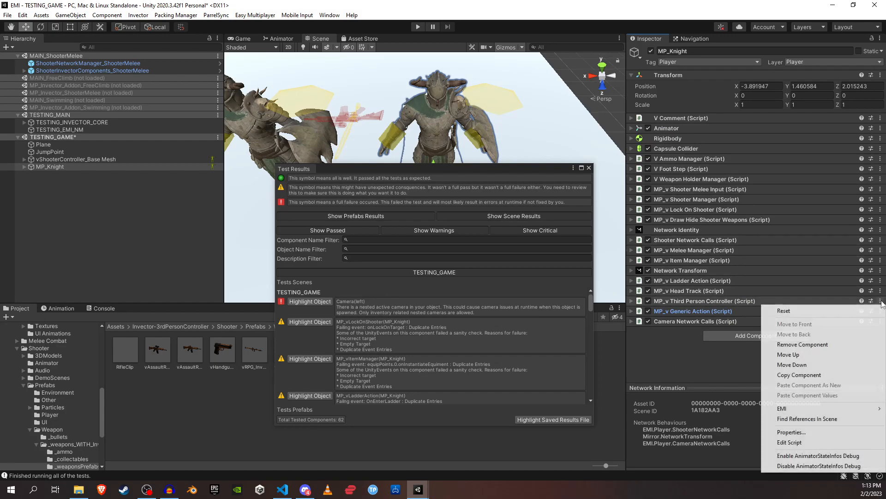
mouse_move(794, 408)
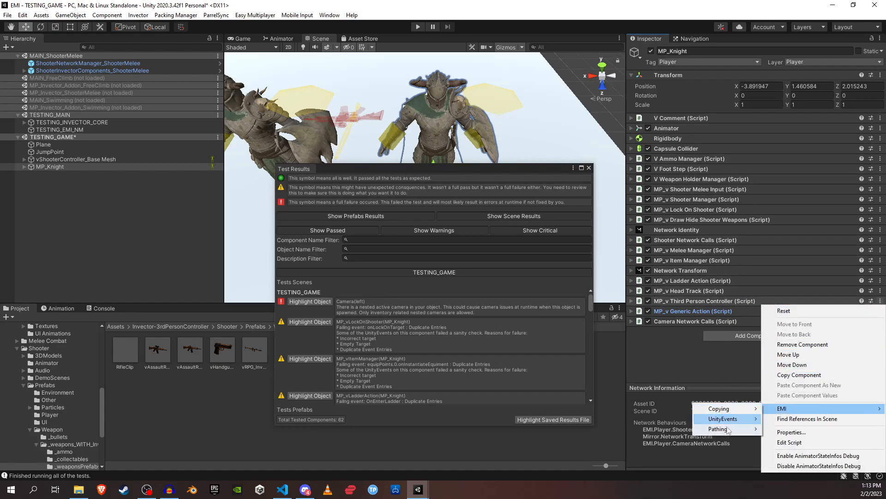
mouse_move(728, 423)
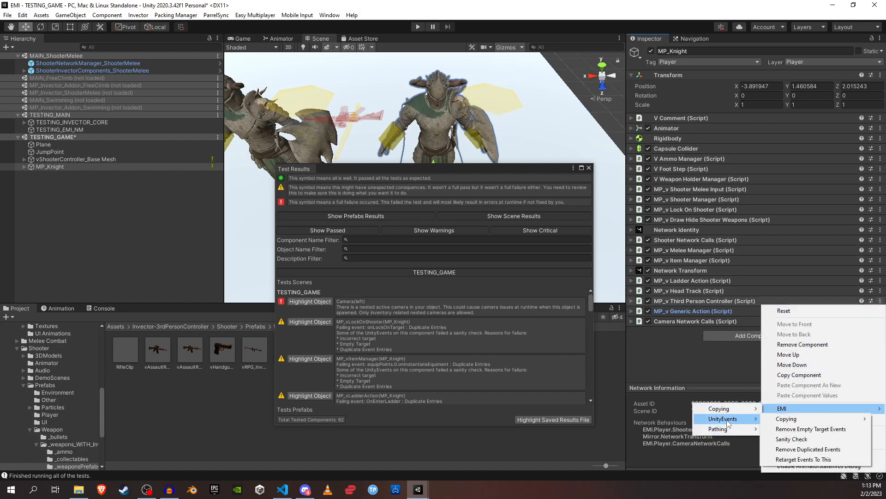
click(809, 449)
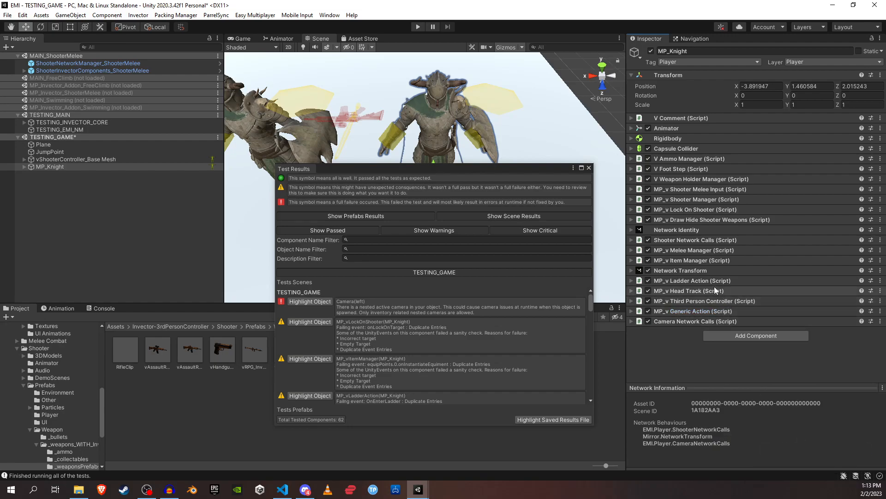
Remove the duplicated UnityEvents from MP_Knight's MP_v Ladder Action and MP_v Item Manager components with EMI
click(880, 282)
mouse_move(801, 388)
mouse_move(743, 400)
click(671, 429)
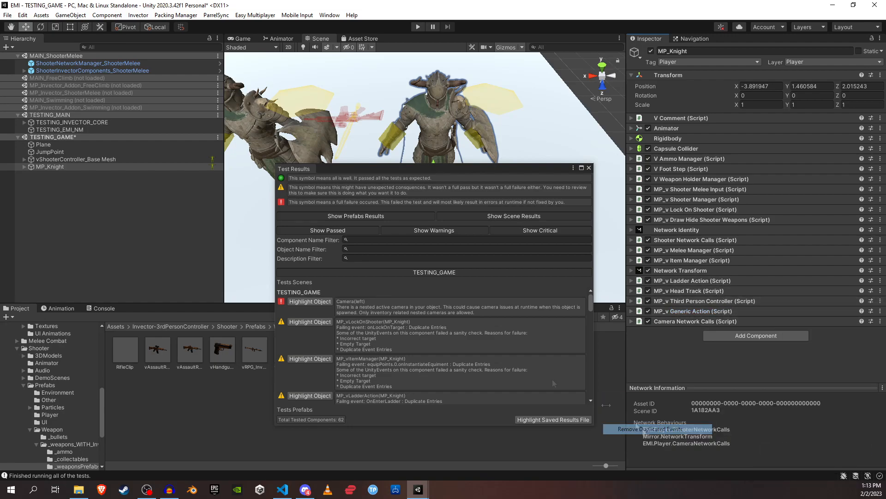
click(881, 260)
mouse_move(817, 370)
mouse_move(743, 378)
click(672, 409)
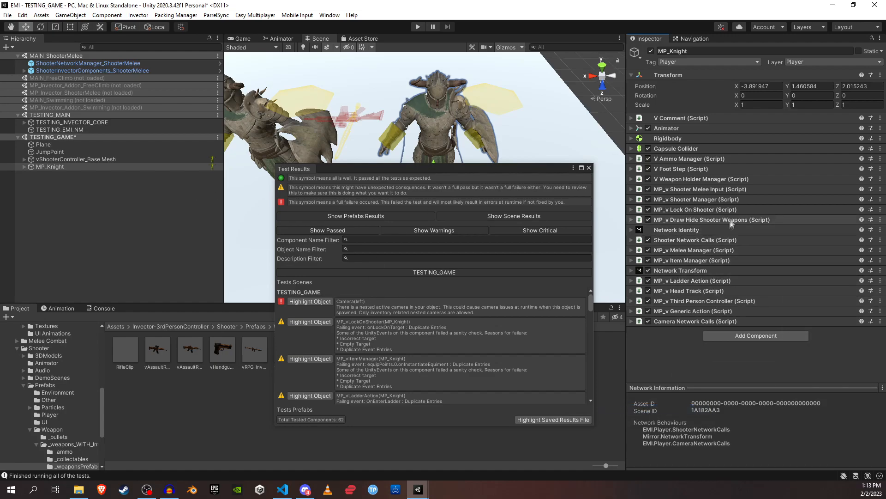
Remove the duplicated UnityEvents from MP_Knight's MP_v Draw Hide Shooter Weapons and MP_v Lock On Shooter components with EMI
click(880, 220)
mouse_move(822, 329)
mouse_move(743, 337)
click(672, 367)
click(881, 209)
mouse_move(818, 315)
mouse_move(744, 326)
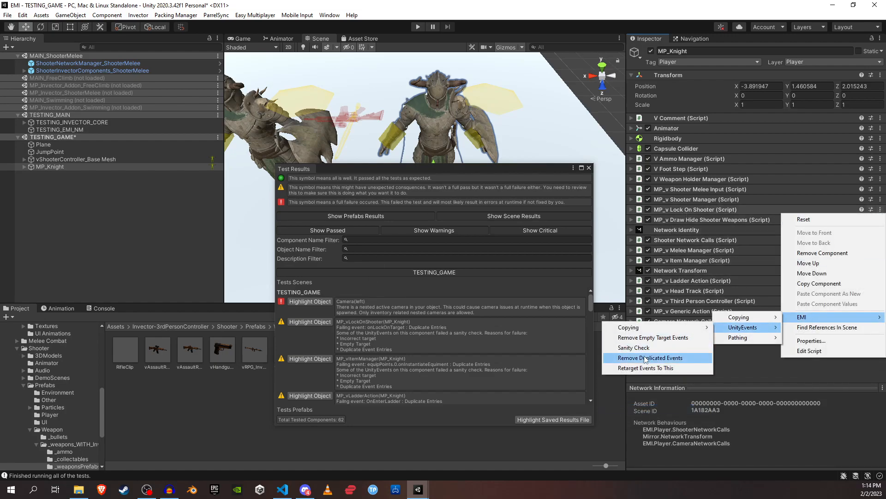
click(671, 357)
Rerun the EMI testing suite on MP_Knight to check the cleaned components
right_click(49, 165)
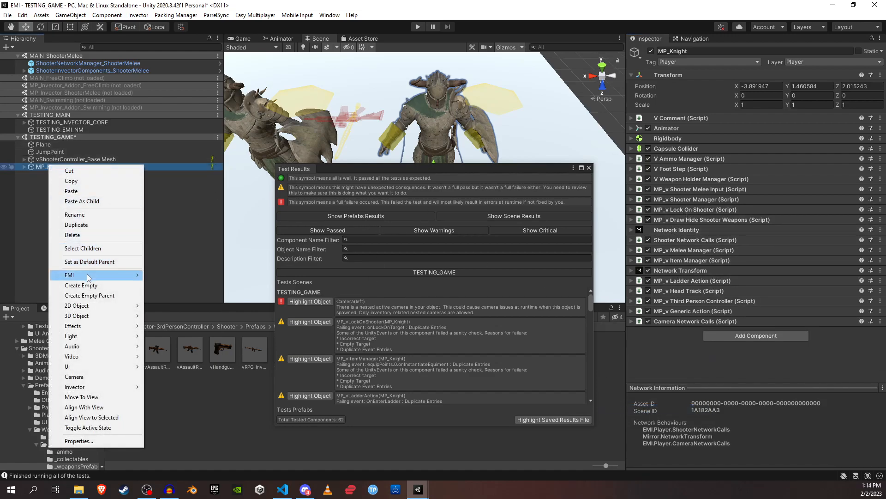
mouse_move(88, 277)
mouse_move(185, 275)
click(243, 277)
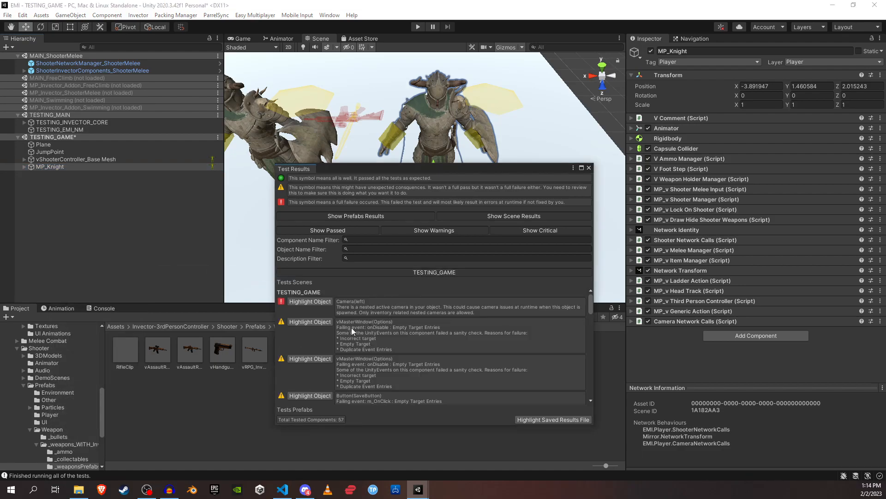
Highlight the first flagged Options object, expand its Master Window events, and copy its hierarchy path with EMI
click(304, 320)
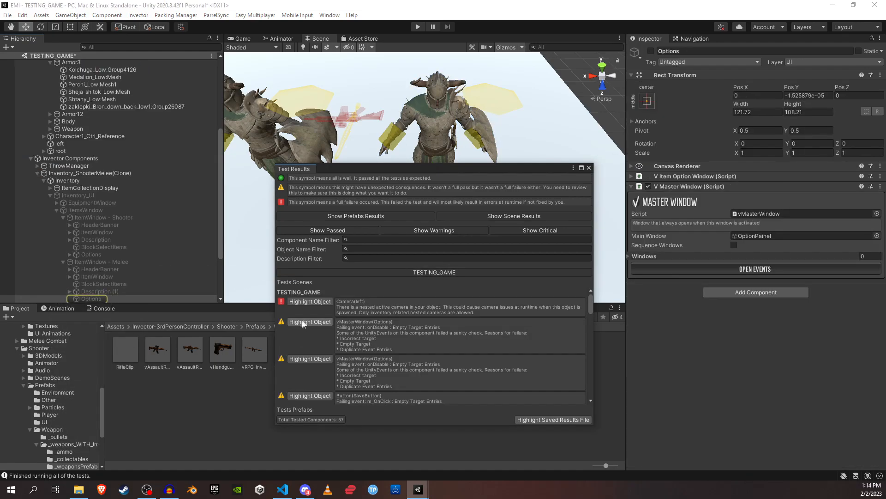
click(691, 269)
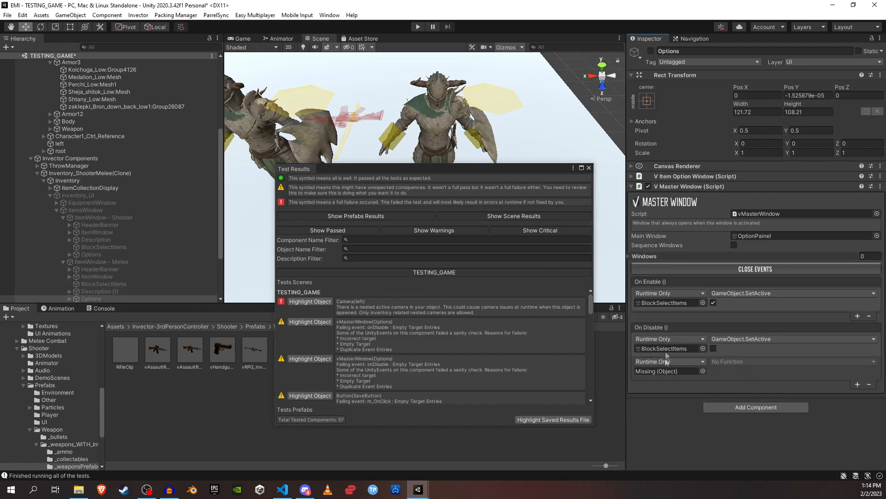
right_click(92, 298)
mouse_move(184, 288)
mouse_move(213, 308)
click(319, 307)
Locate the matching ItemWindow - Melee Options under vShooterController_Base Mesh with the copied path and copy its Master Window UnityEvents
scroll(93, 240, up, 3)
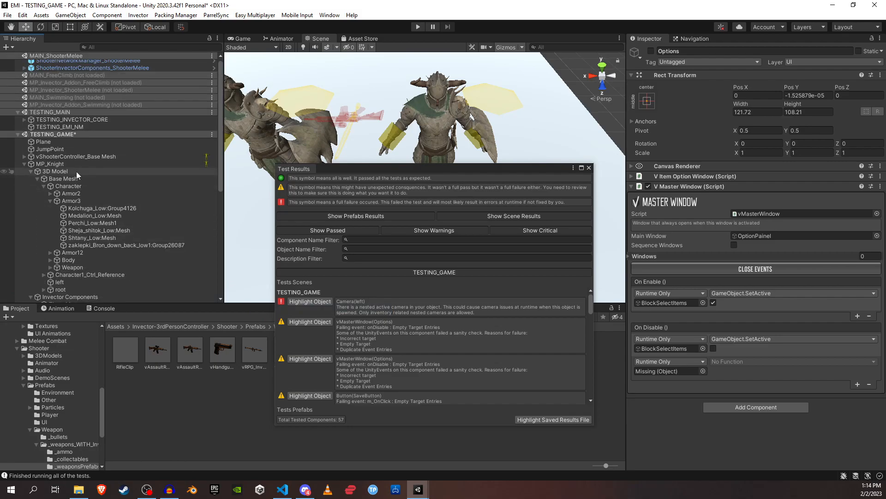
right_click(65, 156)
mouse_move(90, 266)
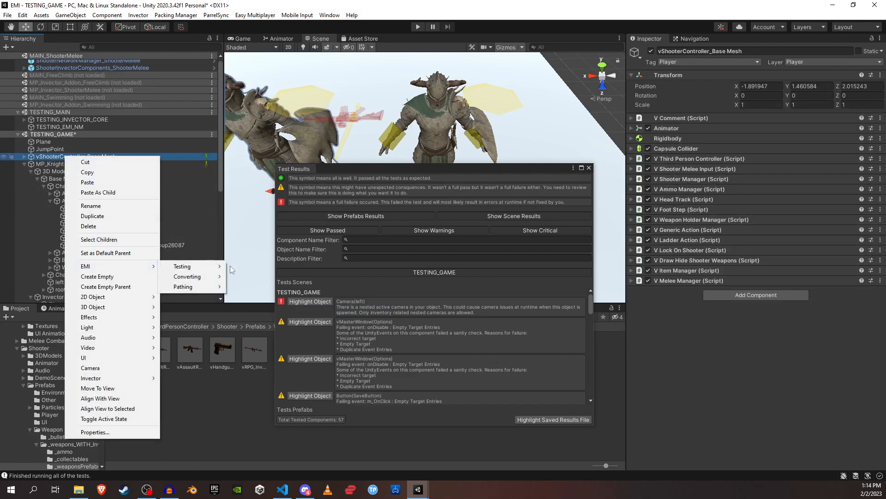
mouse_move(184, 287)
click(245, 298)
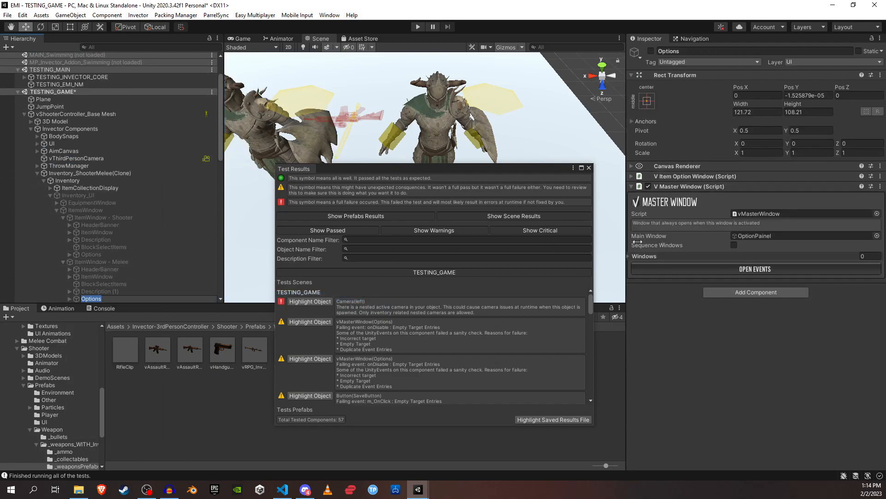
click(880, 186)
mouse_move(802, 293)
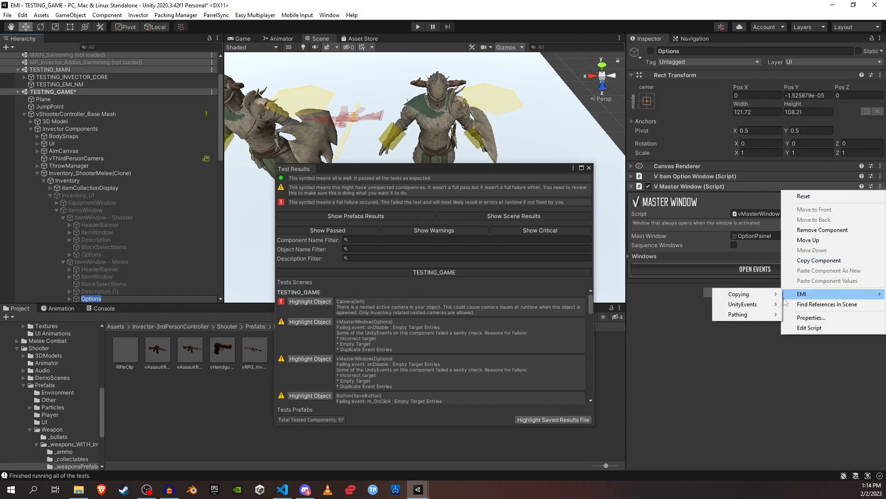
mouse_move(742, 304)
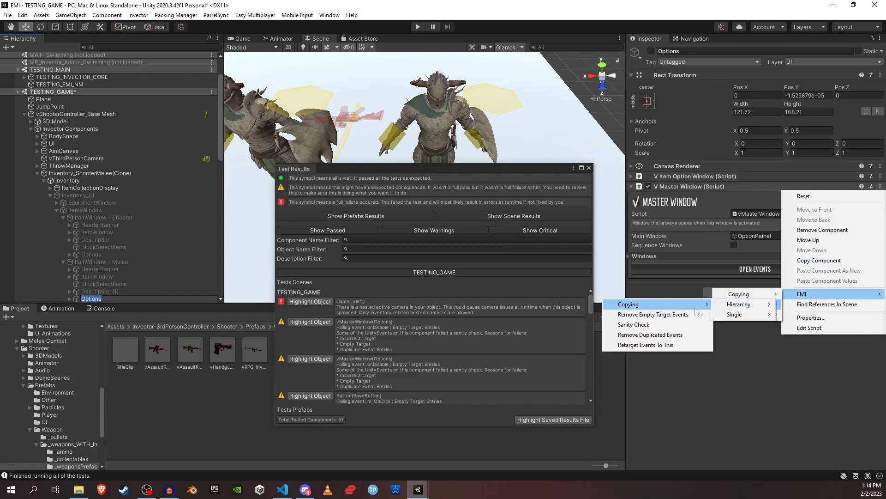
click(797, 319)
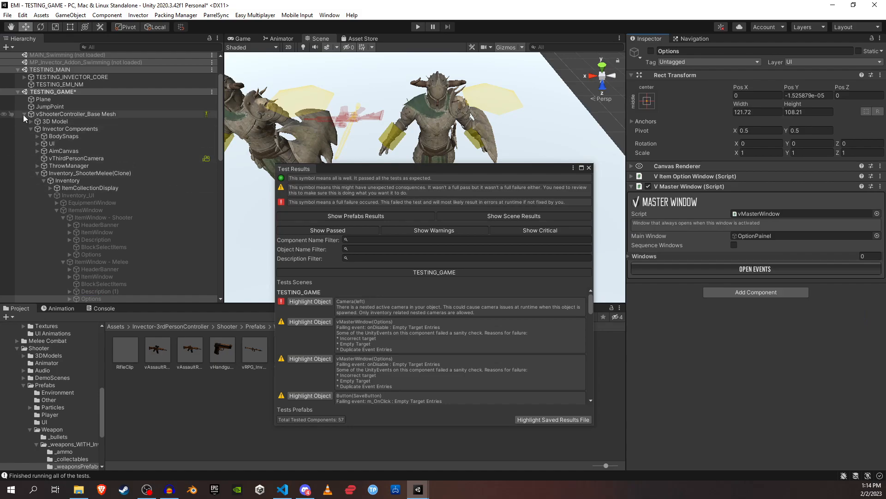
Return to MP_Knight's ItemWindow - Melee Options by its path and paste the copied UnityEvents onto its Master Window component
click(24, 114)
click(48, 121)
right_click(59, 122)
mouse_move(83, 232)
mouse_move(184, 257)
click(286, 262)
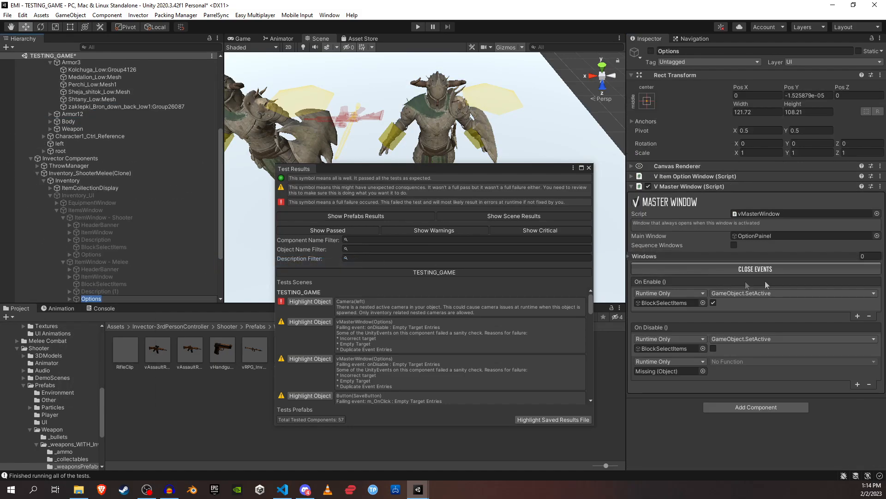
click(881, 186)
mouse_move(802, 294)
mouse_move(760, 305)
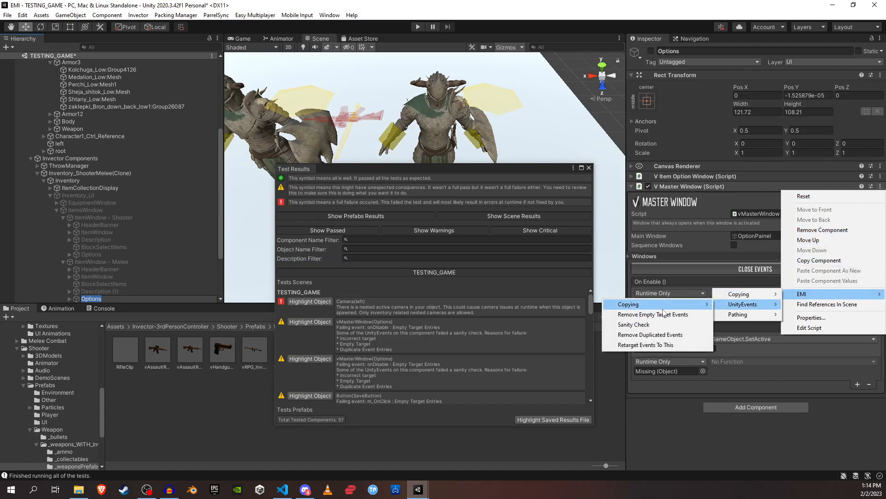
mouse_move(693, 305)
click(807, 324)
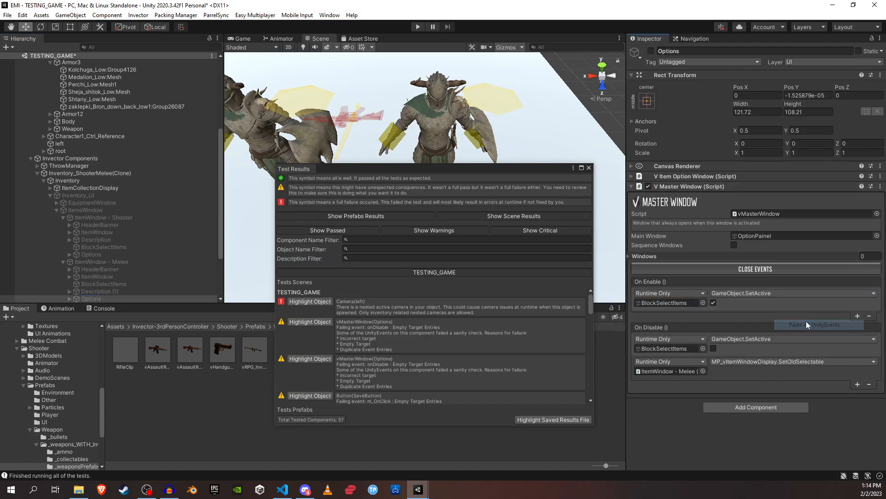
Highlight the second flagged Options object, under ItemWindow - Consumables, and copy its hierarchy path with EMI
click(310, 358)
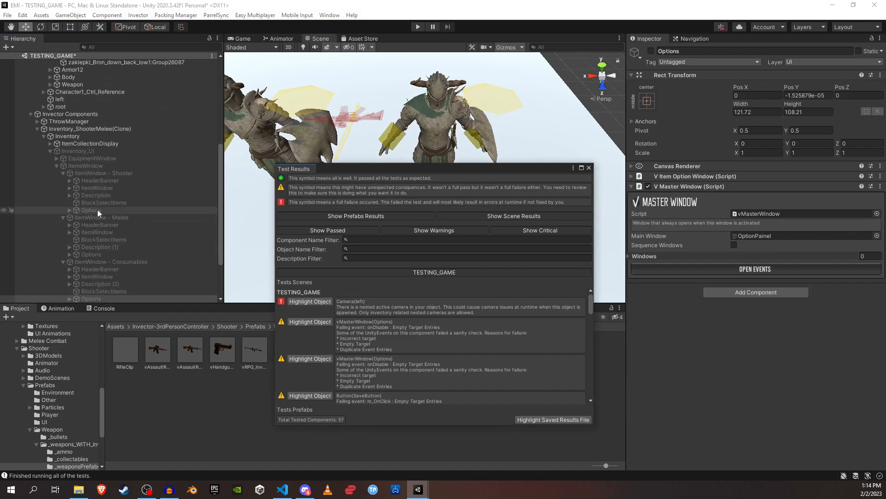
right_click(95, 298)
mouse_move(118, 288)
mouse_move(217, 308)
click(287, 308)
Locate the matching ItemWindow - Consumables Options under vShooterController_Base Mesh by path and copy its Master Window UnityEvents
scroll(92, 176, up, 7)
right_click(52, 114)
mouse_move(87, 223)
mouse_move(172, 244)
click(268, 255)
click(880, 186)
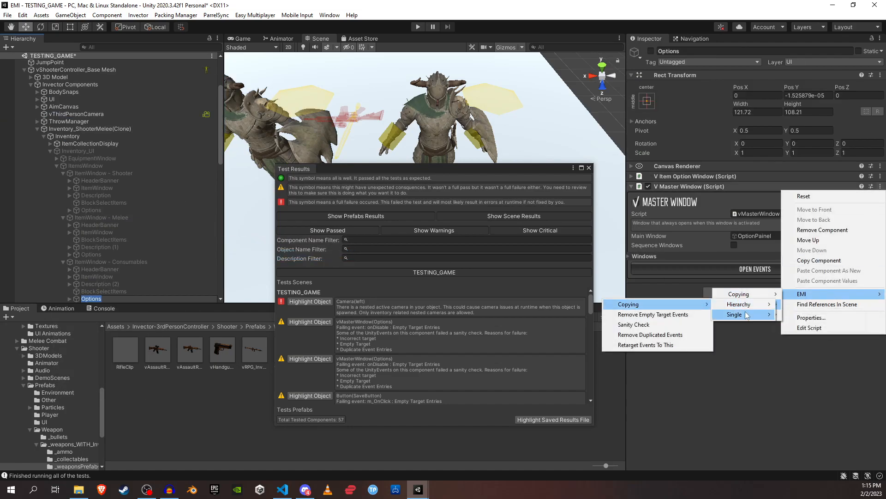
click(854, 343)
Return to MP_Knight's ItemWindow - Consumables Options by its path and paste the copied UnityEvents onto its Master Window component
click(24, 70)
right_click(50, 78)
mouse_move(91, 188)
mouse_move(170, 208)
click(266, 219)
click(880, 187)
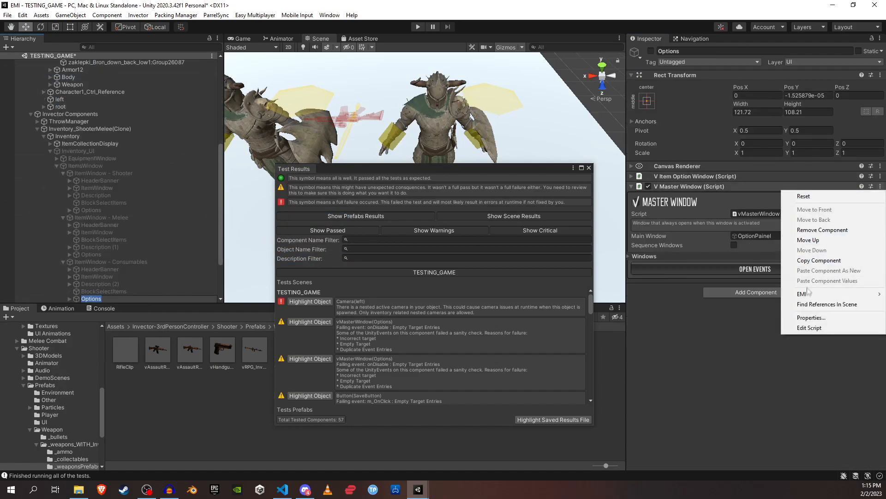
click(840, 344)
scroll(365, 362, down, 1)
scroll(360, 367, up, 1)
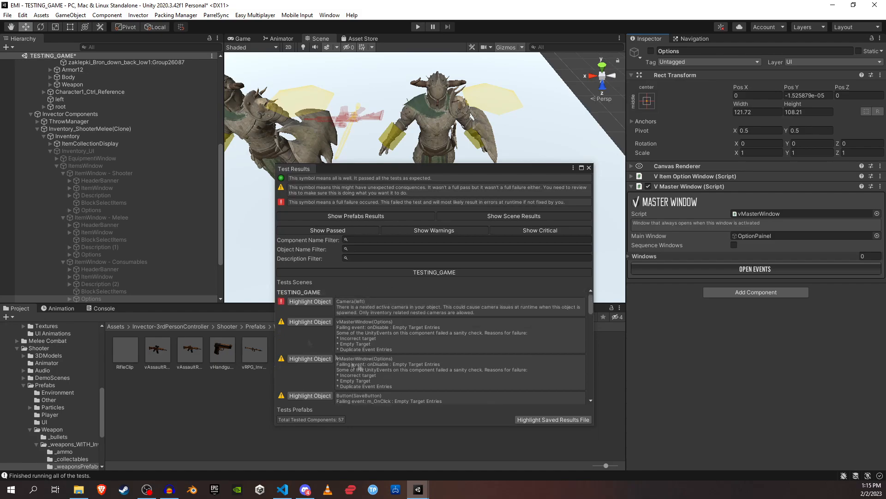
Collapse the expanded hierarchy and rerun the EMI testing suite on MP_Knight after the Options event fixes
scroll(51, 116, up, 6)
click(24, 92)
right_click(64, 166)
mouse_move(93, 277)
mouse_move(184, 287)
click(249, 287)
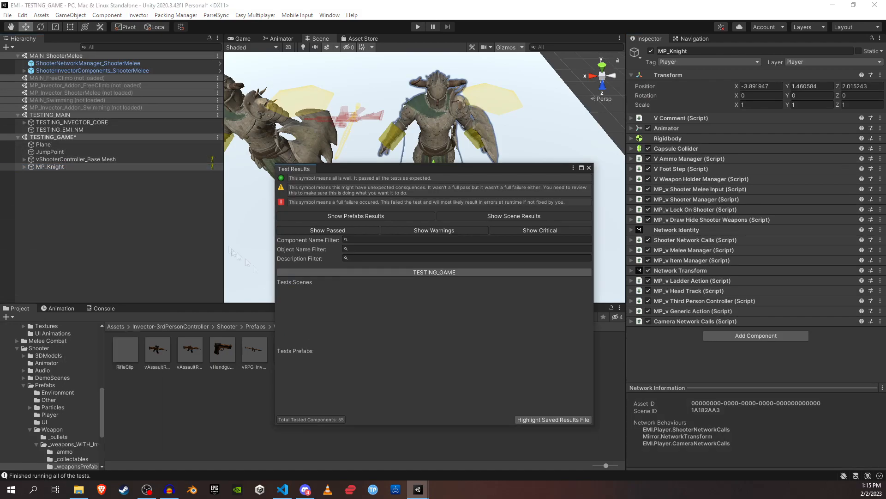
Restore the missing On Click UnityEvents on the Button components of MP_Knight's flagged SaveButton and LoadButton with EMI
click(302, 321)
click(106, 299)
click(65, 154)
scroll(65, 154, up, 7)
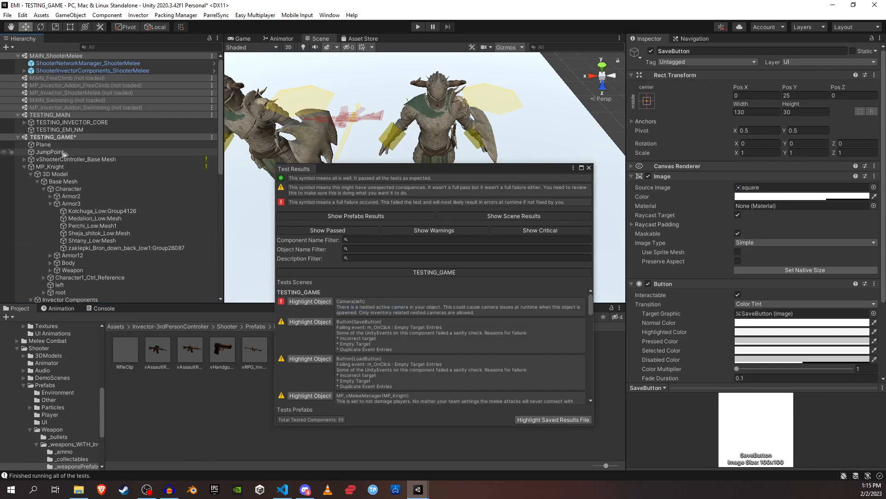
right_click(61, 157)
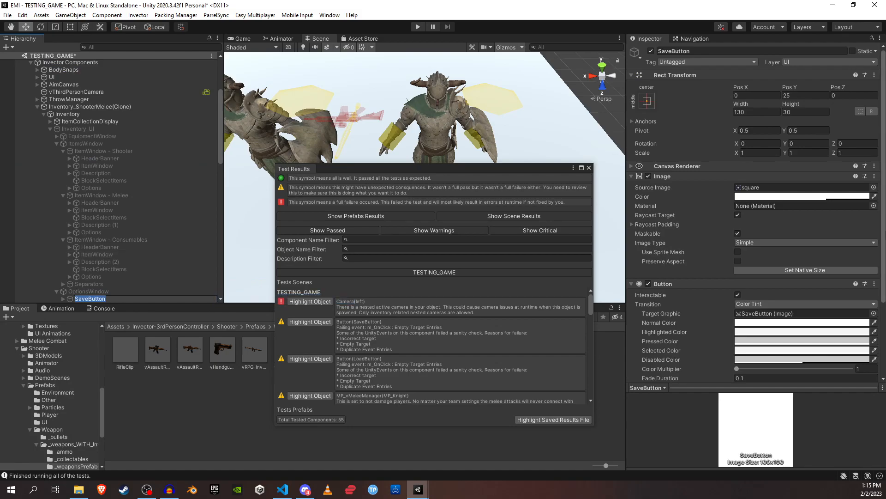
scroll(831, 208, down, 4)
click(873, 187)
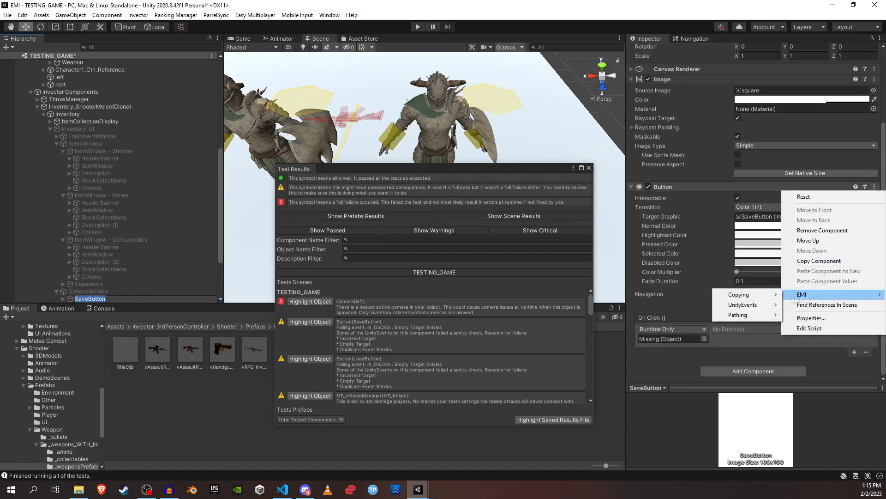
click(311, 360)
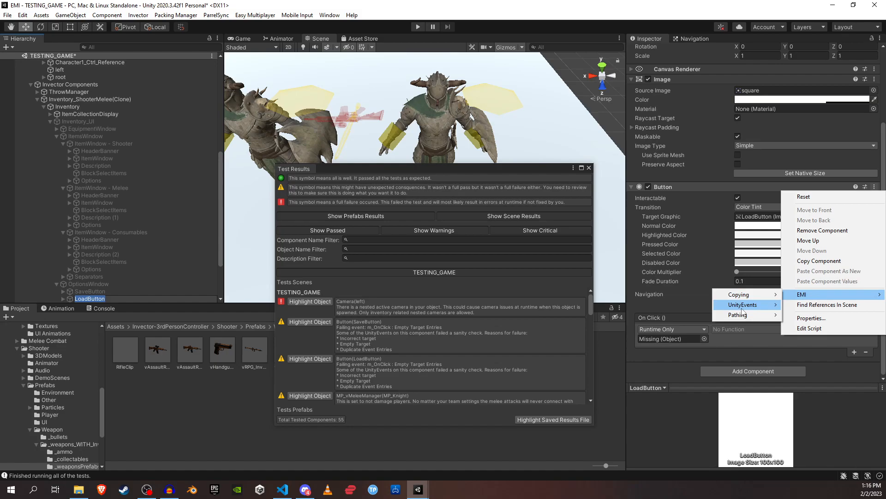
mouse_move(743, 315)
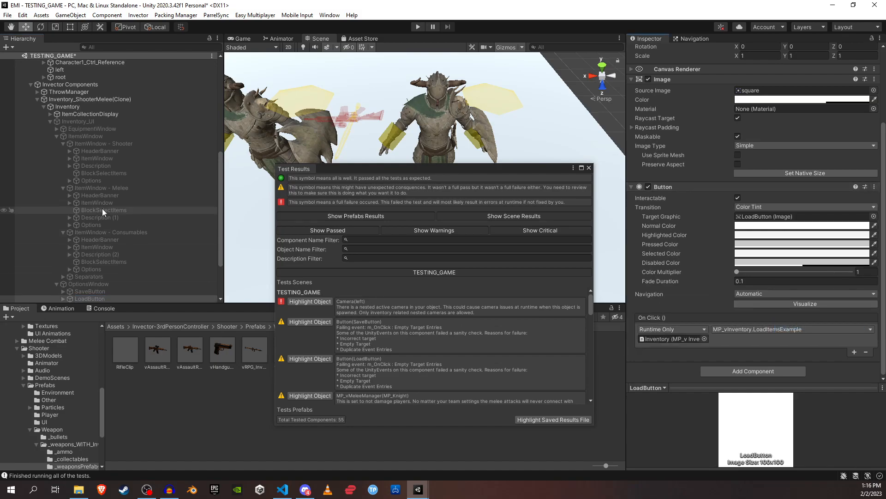
Rerun the EMI testing suite on MP_Knight after the SaveButton and LoadButton event fixes
scroll(320, 359, down, 3)
click(320, 359)
right_click(50, 166)
mouse_move(116, 283)
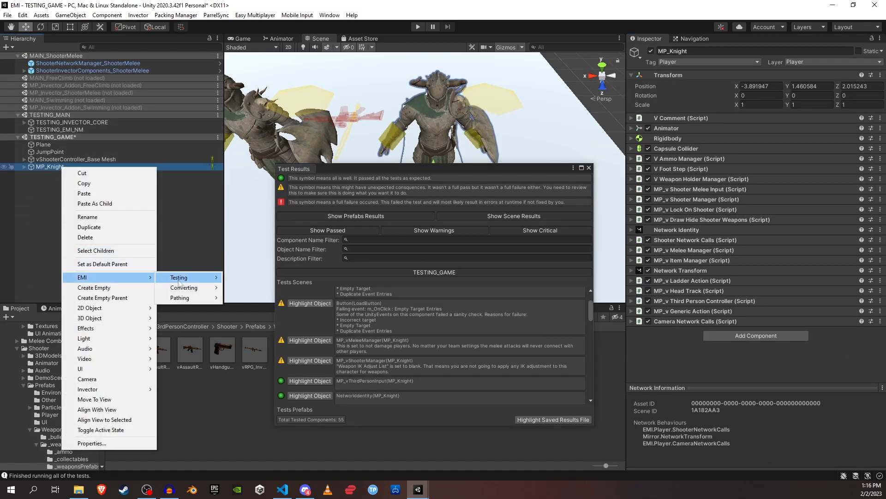
click(240, 278)
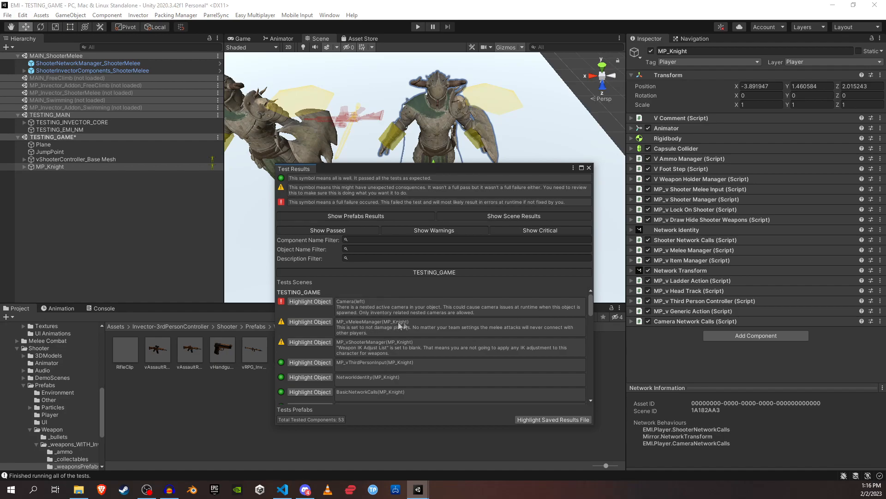
Add Player as a second Hit Damage Tags element in MP_Knight's MP_v Melee Manager and collapse the component
click(697, 249)
click(702, 278)
scroll(715, 236, down, 3)
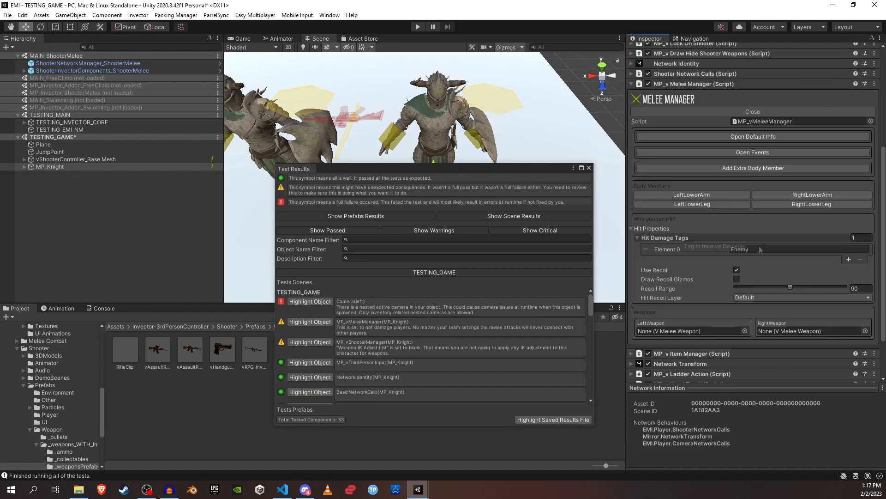
click(849, 259)
click(798, 258)
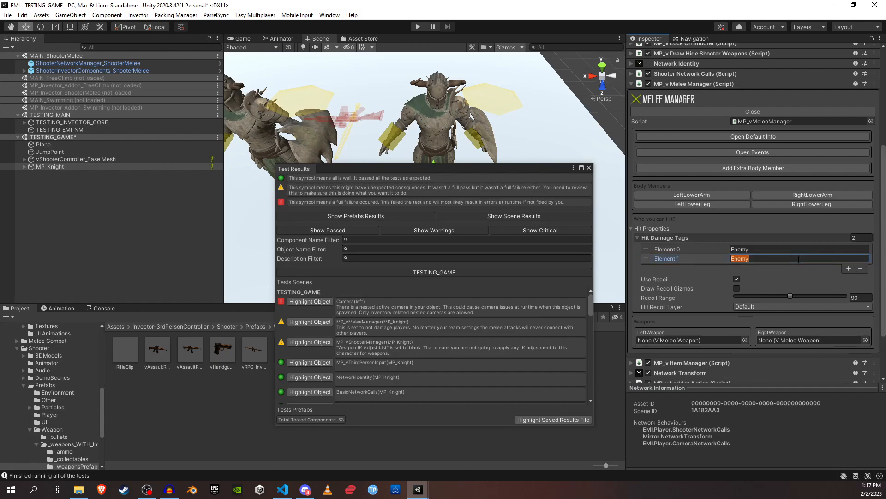
text(Player)
click(309, 344)
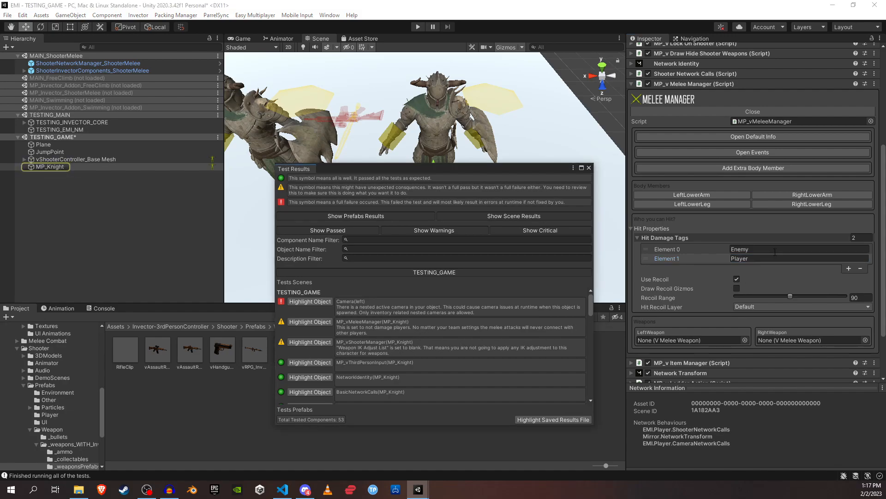
scroll(729, 245, up, 6)
click(699, 249)
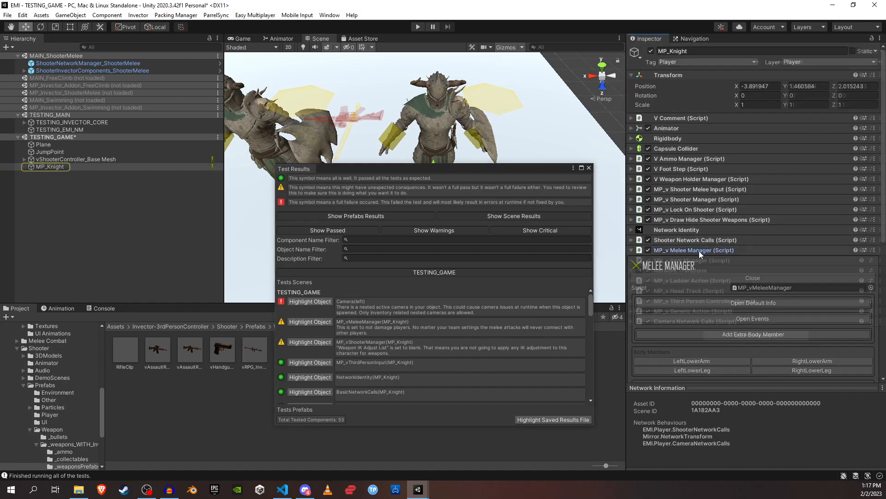
Assign MP_WeaponIKAdjustList@vBot as the Weapon IK Adjust List in MP_v Shooter Manager's IK Adjust settings and collapse the component
click(705, 199)
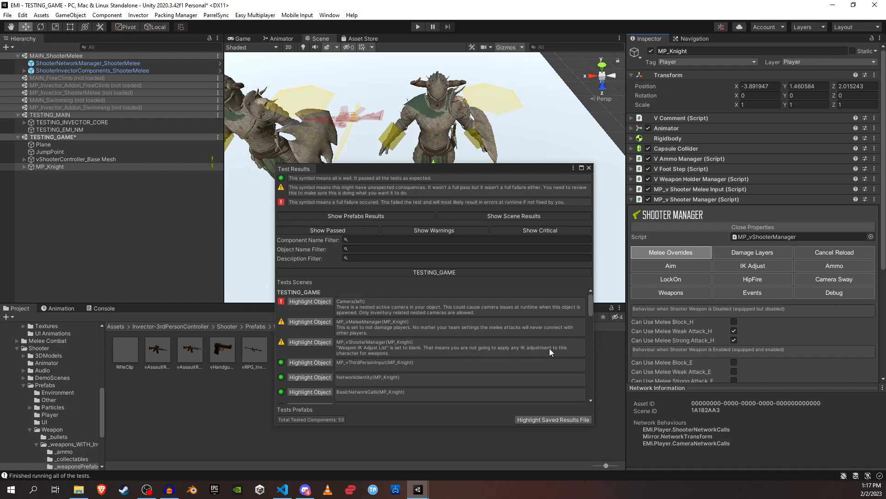
click(751, 265)
scroll(738, 253, down, 5)
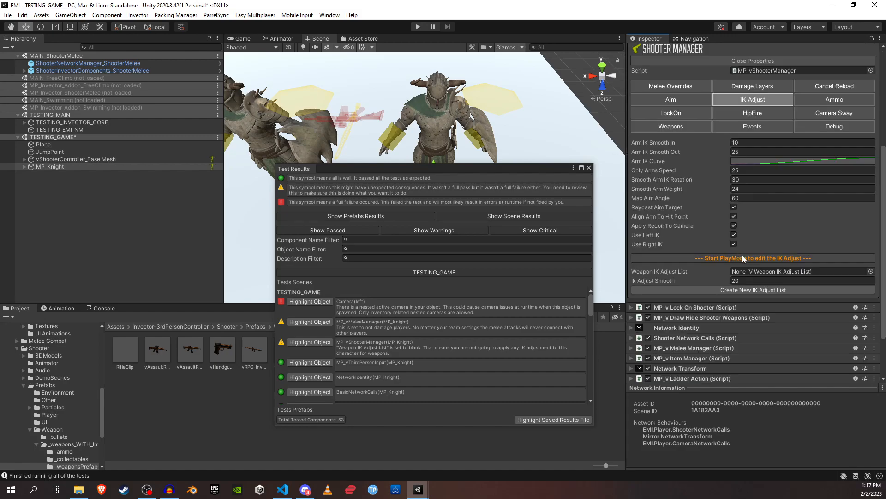
click(871, 271)
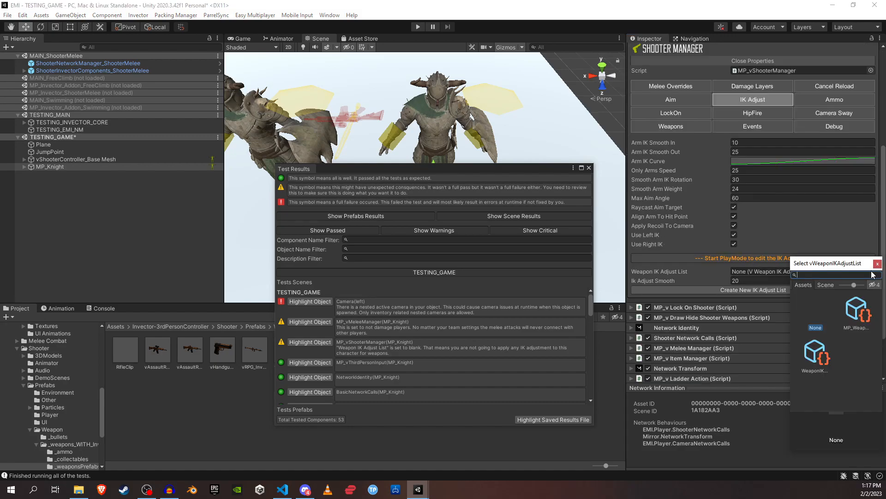
click(856, 313)
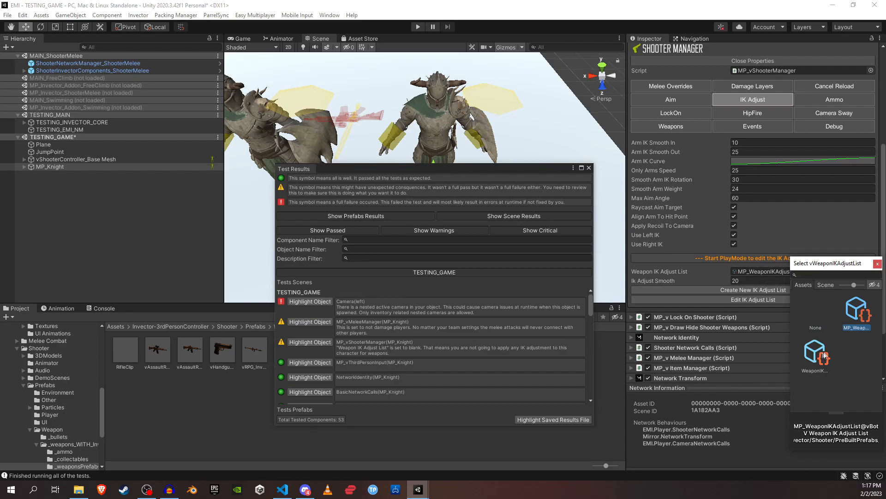
click(877, 264)
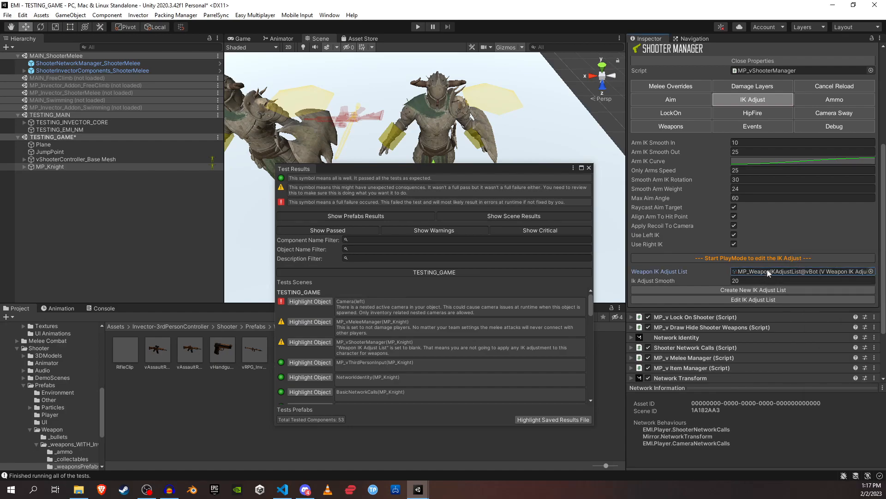
scroll(748, 300, up, 6)
click(709, 198)
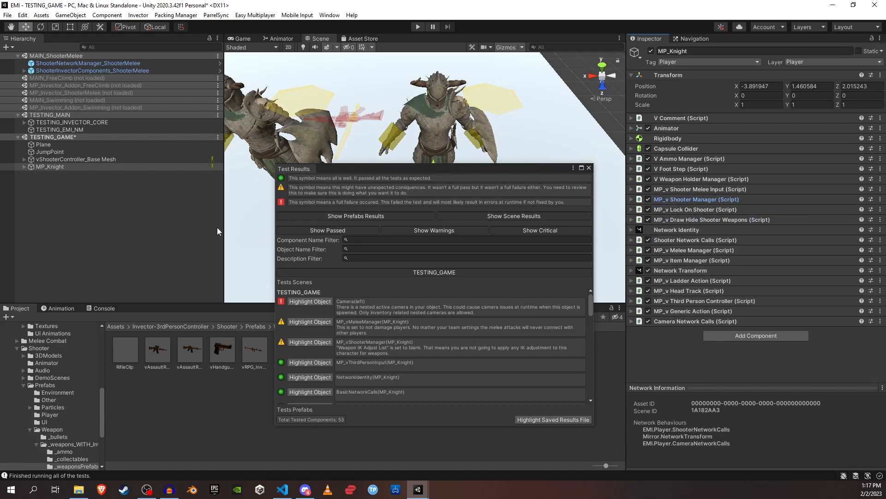
Save the TESTING_GAME scene and rerun the EMI testing suite on MP_Knight
key(ctrl+s)
right_click(70, 166)
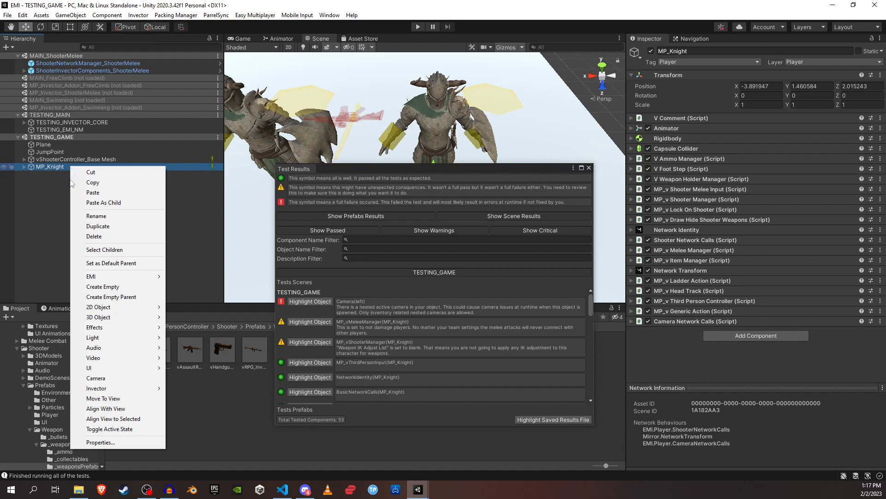
mouse_move(86, 276)
mouse_move(197, 277)
click(281, 276)
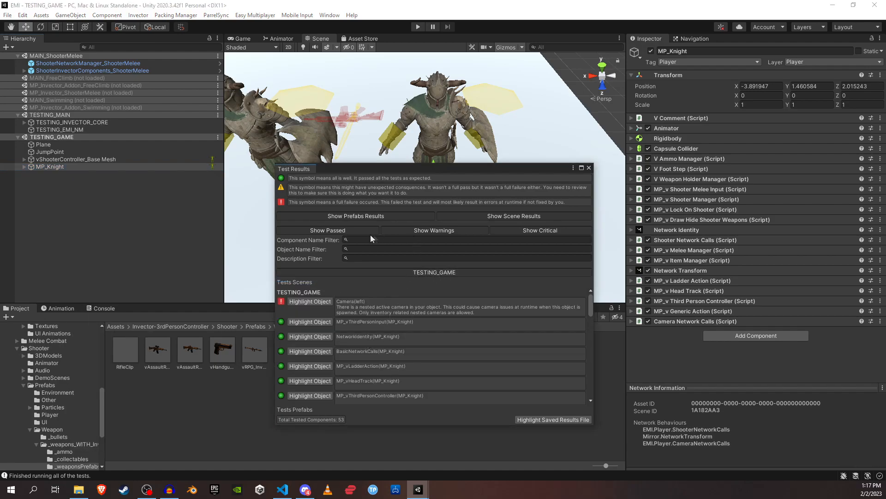
Examine the remaining MP_Knight test results by filtering passed, warning and critical entries, then close the results
click(528, 231)
click(428, 231)
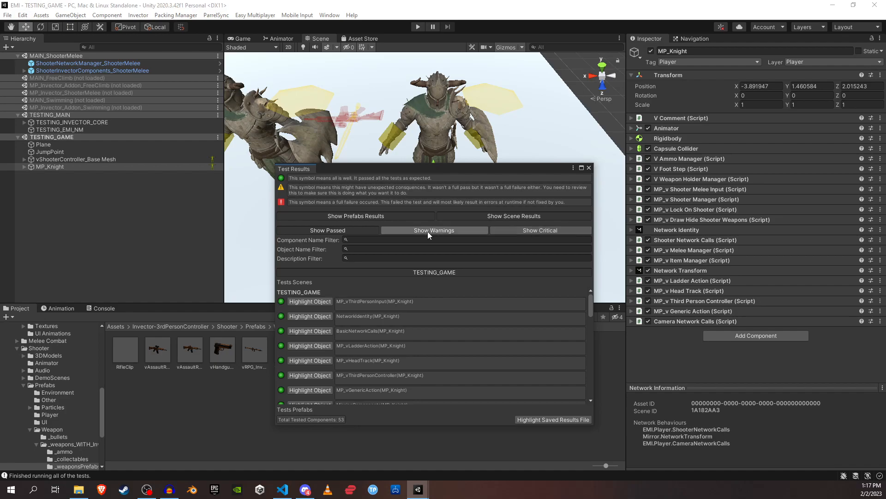
click(318, 229)
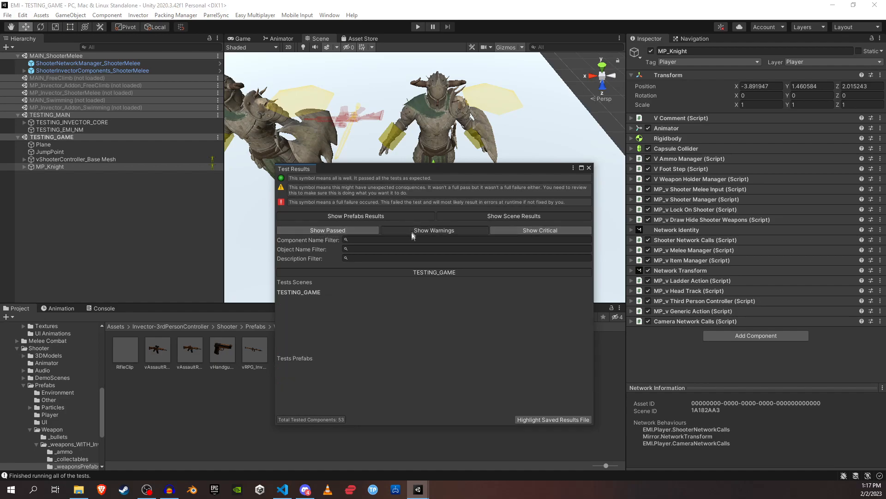
click(462, 232)
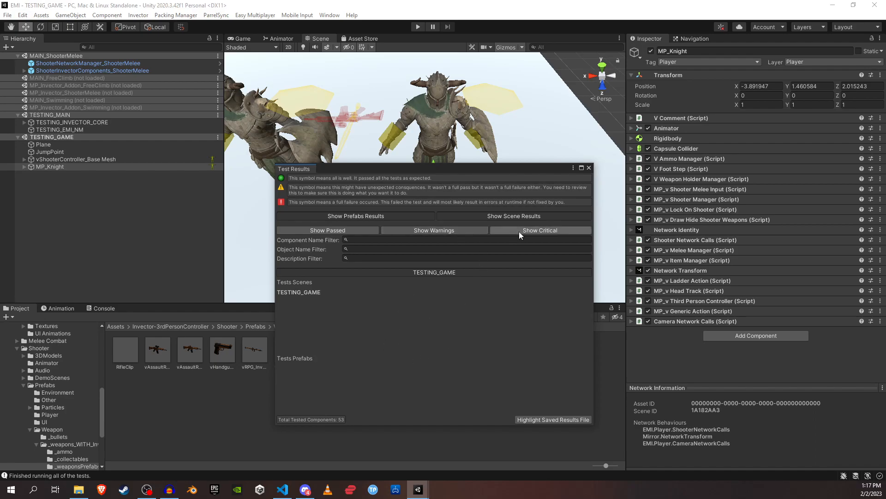
click(518, 232)
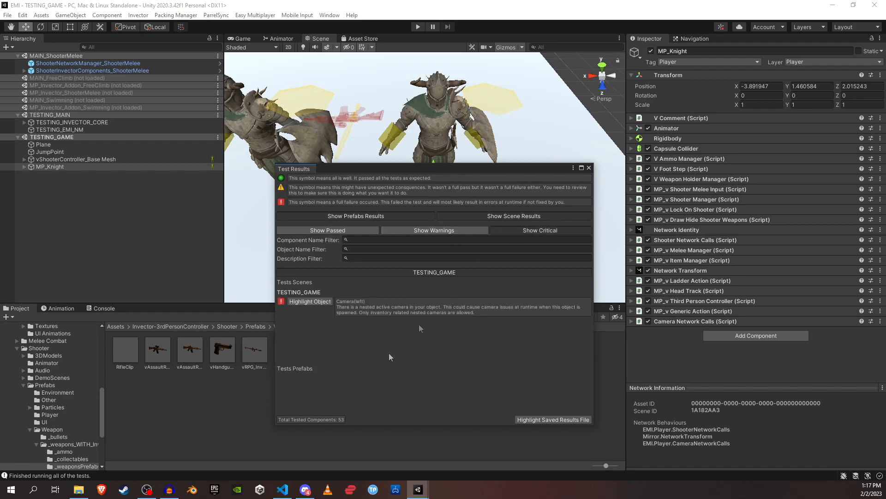
click(525, 230)
click(351, 232)
click(351, 231)
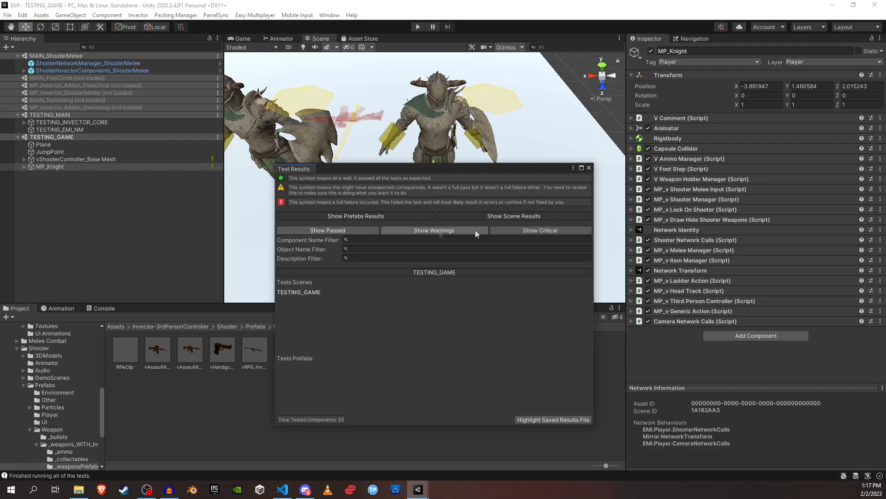
click(541, 231)
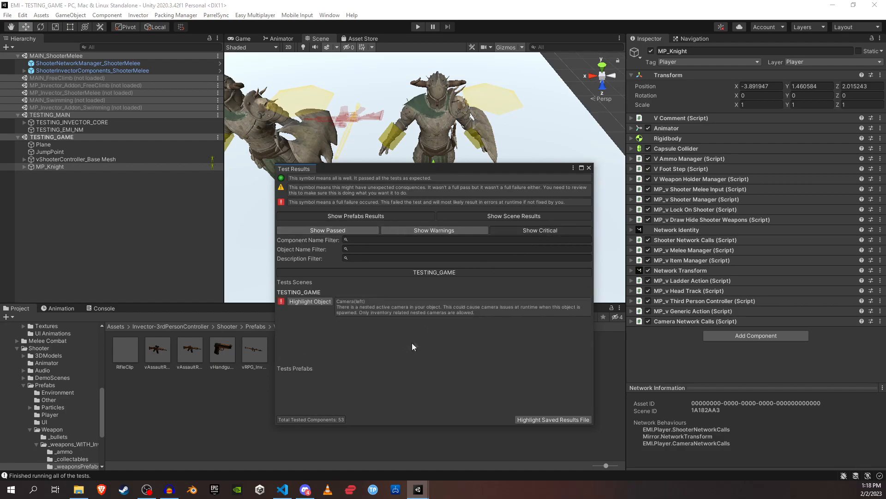
click(536, 230)
click(455, 231)
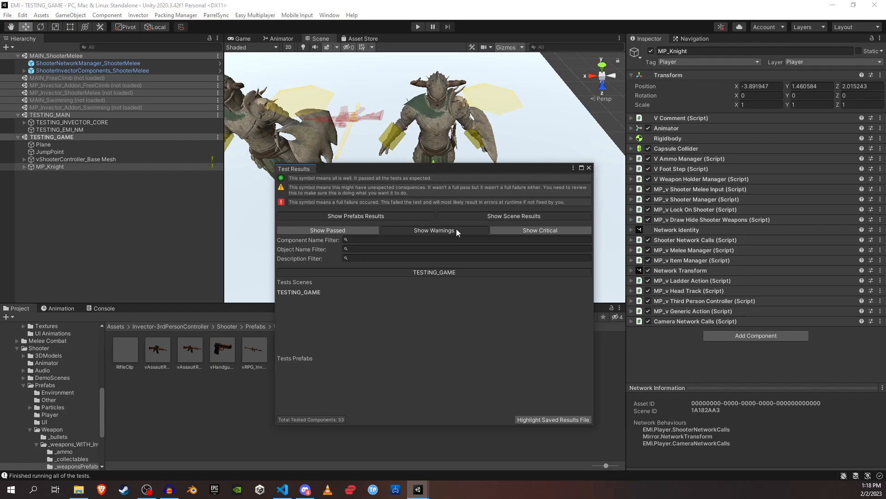
click(456, 231)
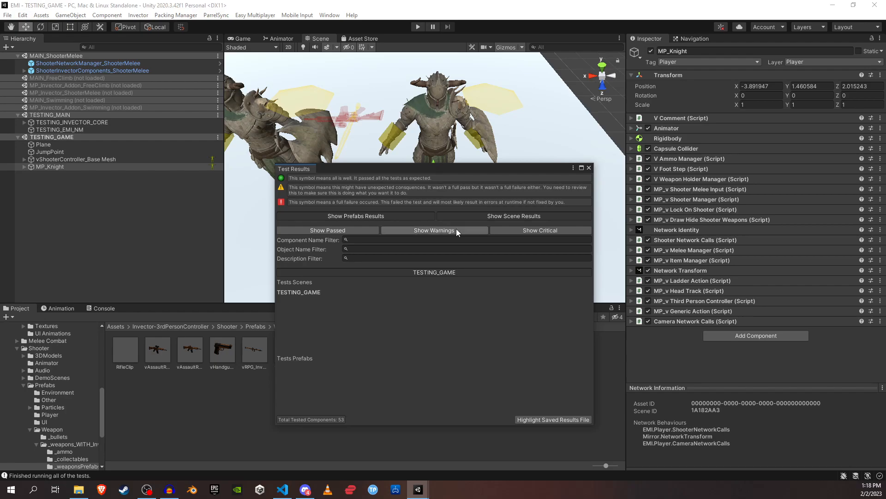
click(540, 231)
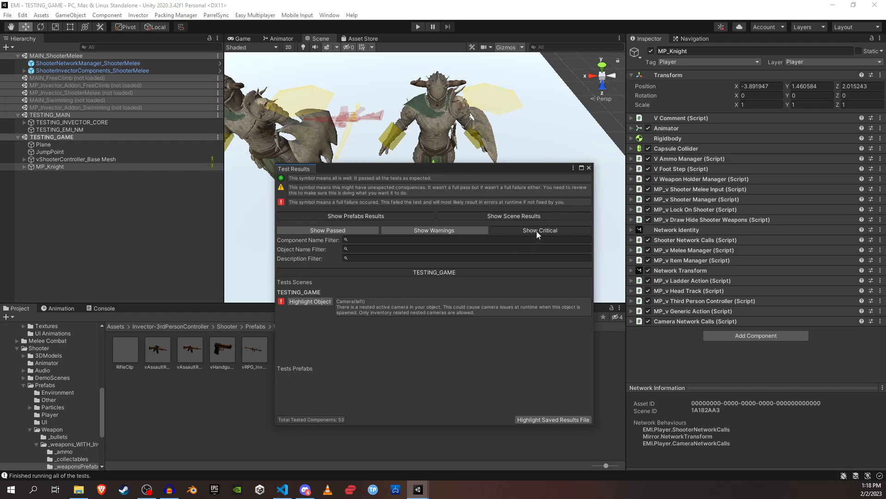
click(589, 168)
Delete vShooterController_Base Mesh from TESTING_GAME and save the scene with MP_Knight selected
click(104, 196)
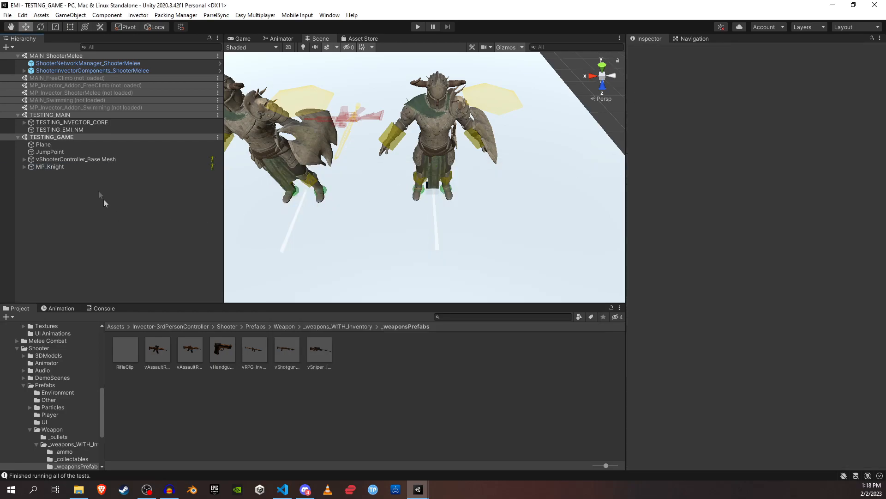
click(80, 159)
key(Delete)
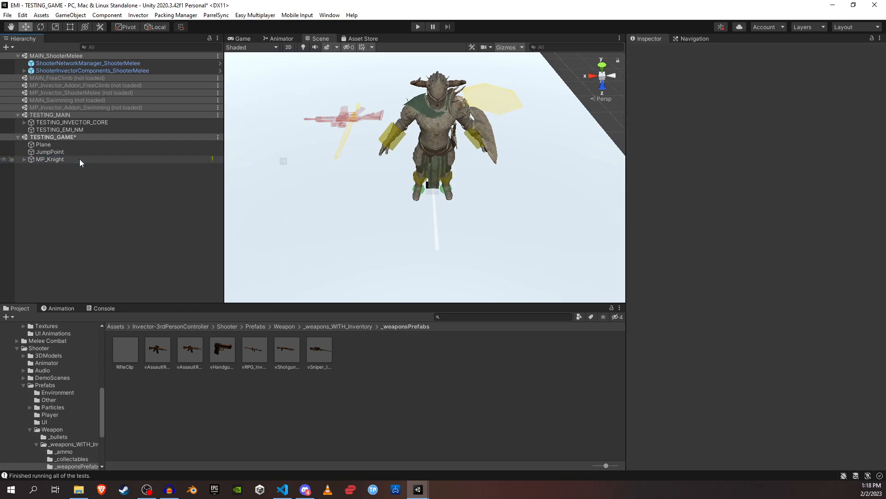
click(79, 159)
key(ctrl+s)
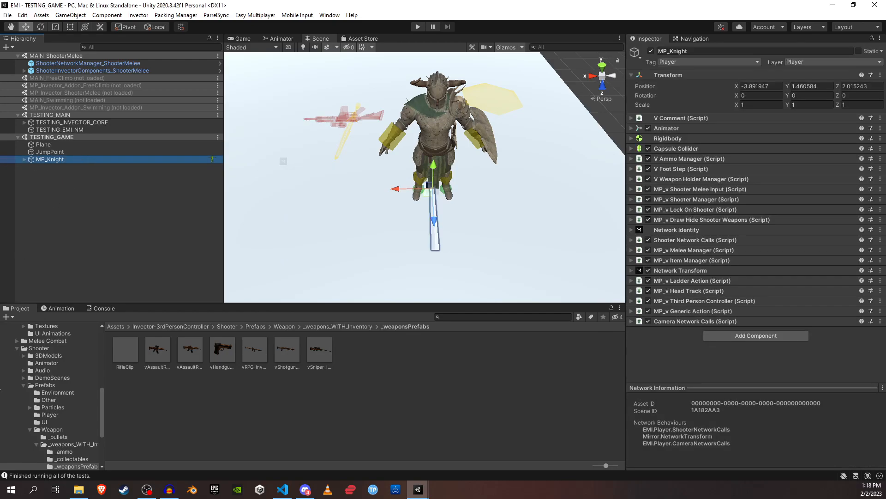
Create a prefab asset from MP_Knight in the Assets/Testing folder
click(17, 349)
scroll(20, 360, up, 3)
click(11, 371)
click(10, 354)
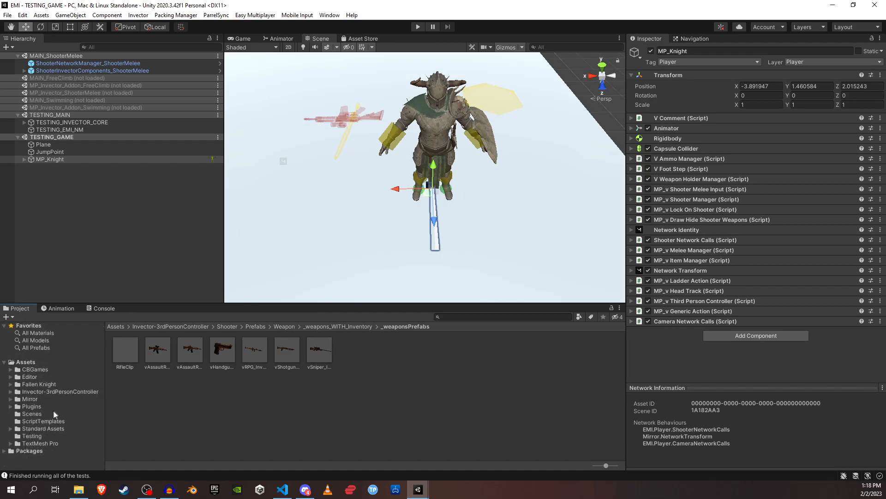
click(40, 435)
drag(50, 159, 265, 385)
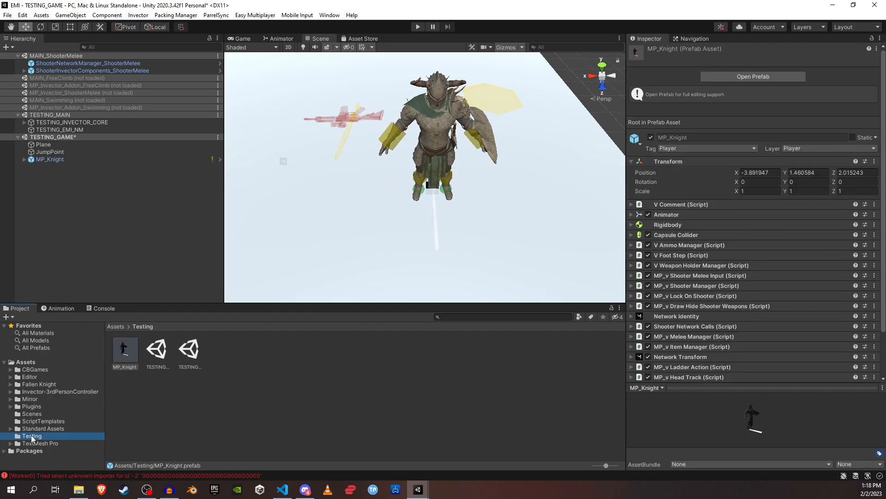
click(220, 413)
Create a folder named Scenes inside Assets/Testing
right_click(167, 397)
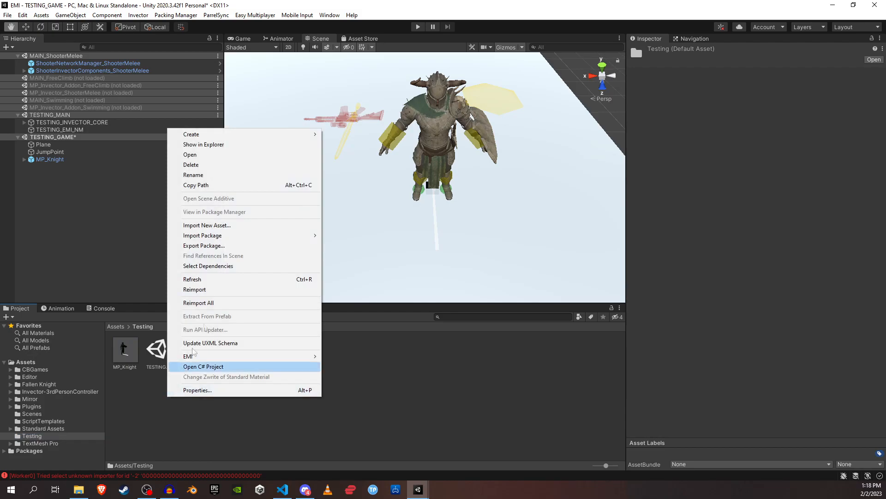
mouse_move(210, 138)
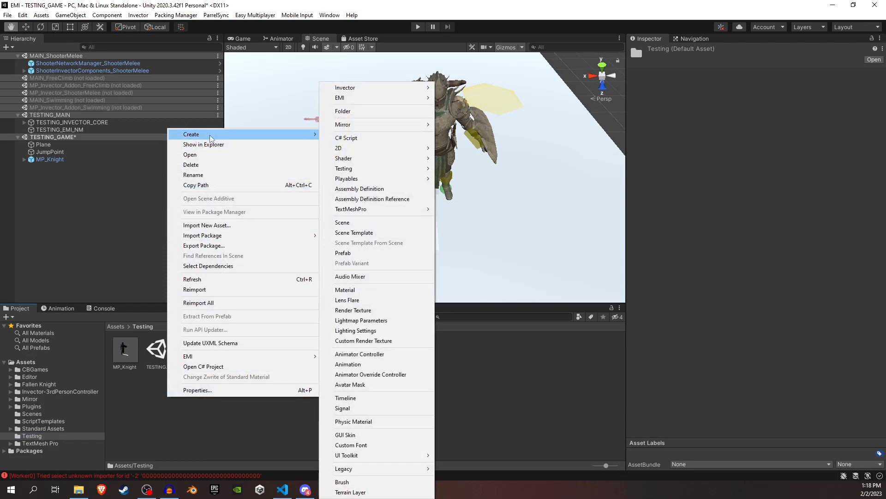
click(357, 112)
text(Scenes)
key(Return)
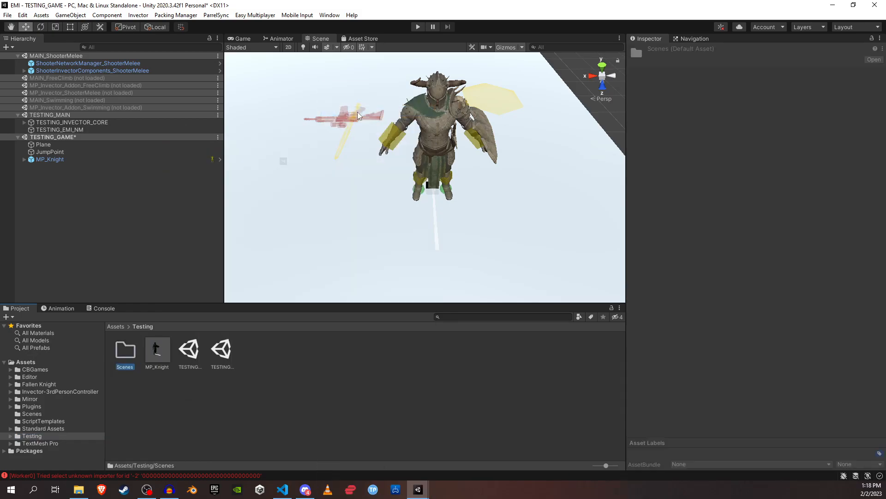
Move the TESTING_MAIN and TESTING_GAME scene assets into the Testing/Scenes folder
click(189, 353)
click(221, 353)
ctrl+click(194, 353)
drag(194, 353, 126, 350)
Create a Prefabs folder in Assets/Testing and move the MP_Knight prefab into it
right_click(242, 393)
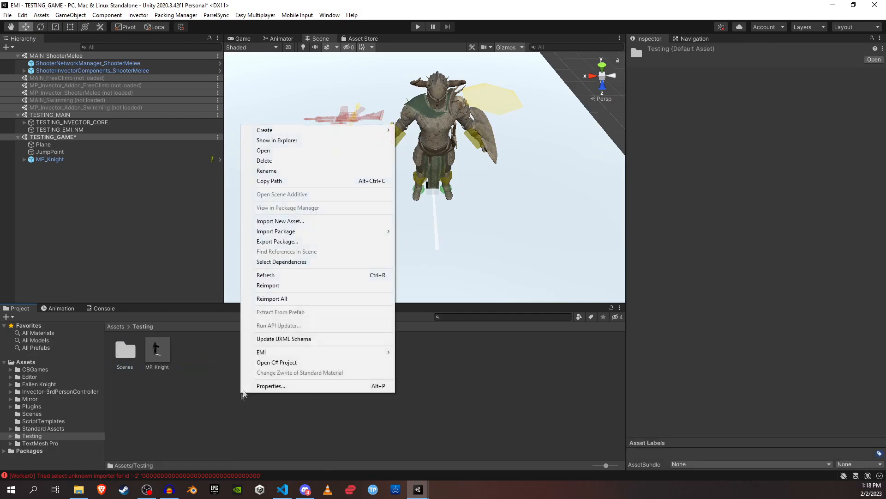
click(416, 110)
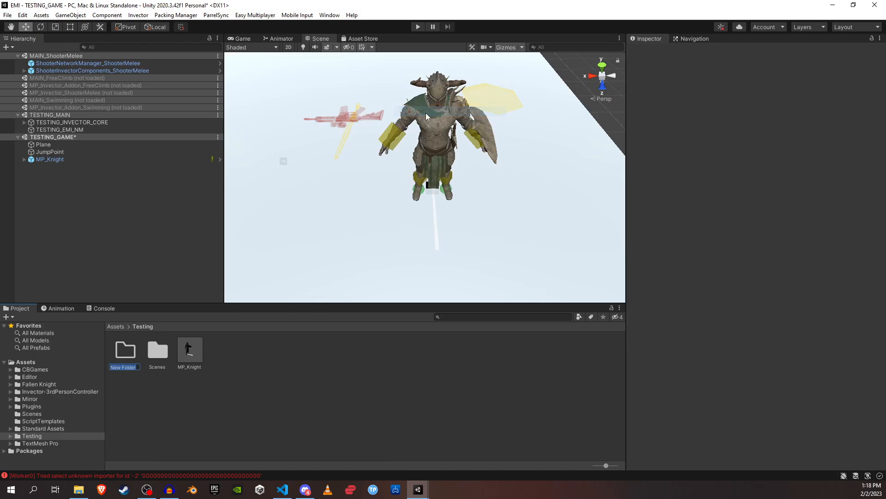
text(Prefabs)
key(Return)
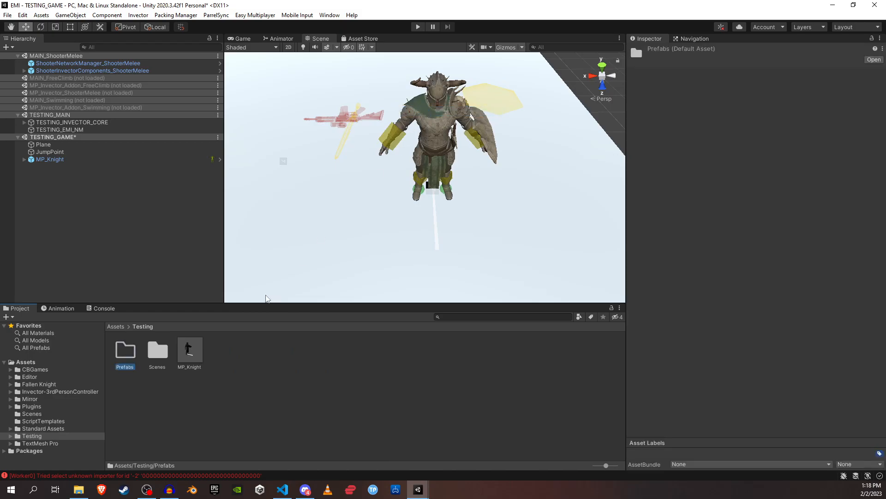
drag(189, 350, 124, 355)
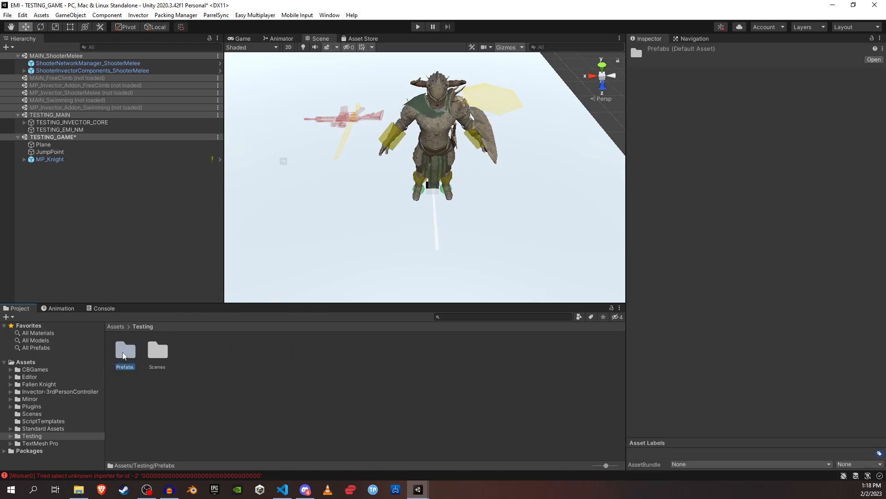
click(47, 371)
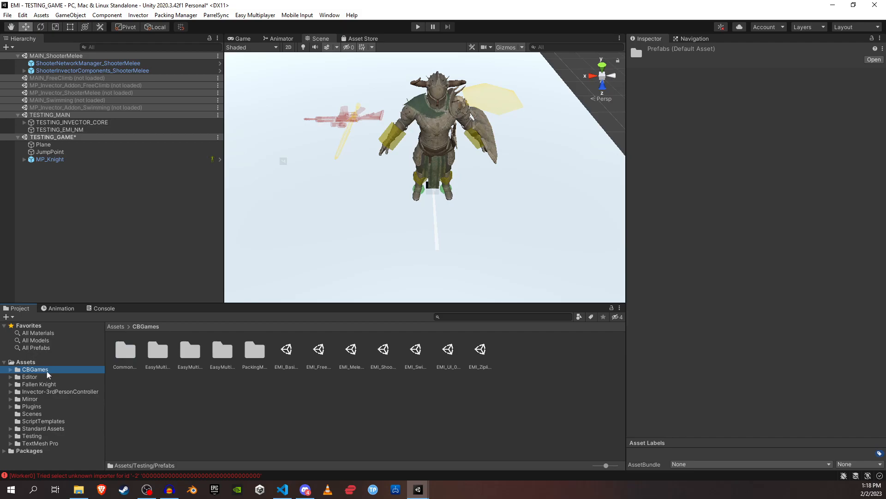
click(47, 394)
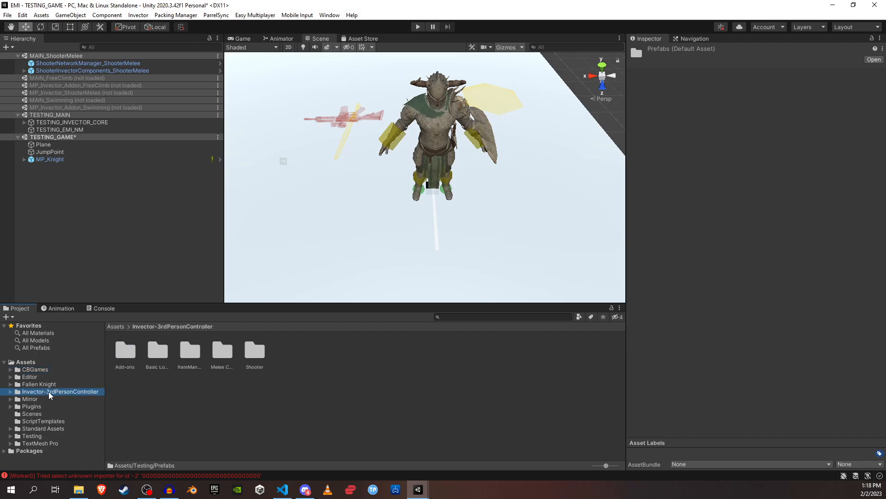
click(37, 399)
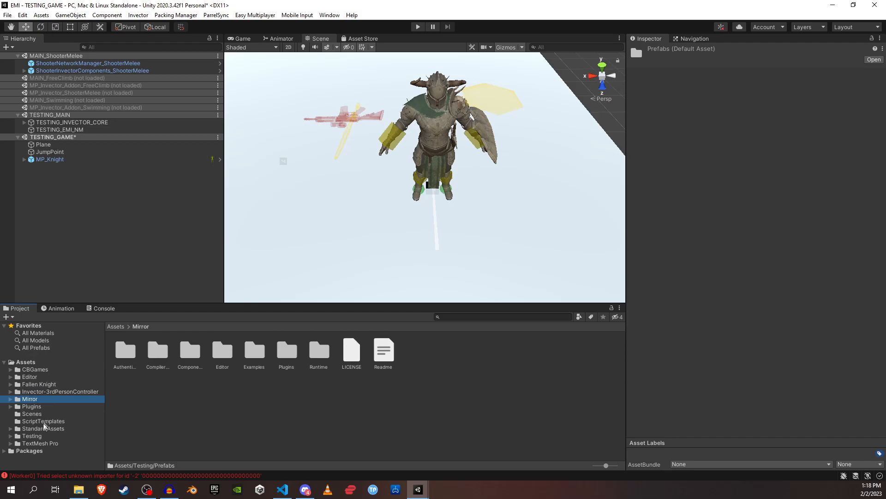
click(36, 438)
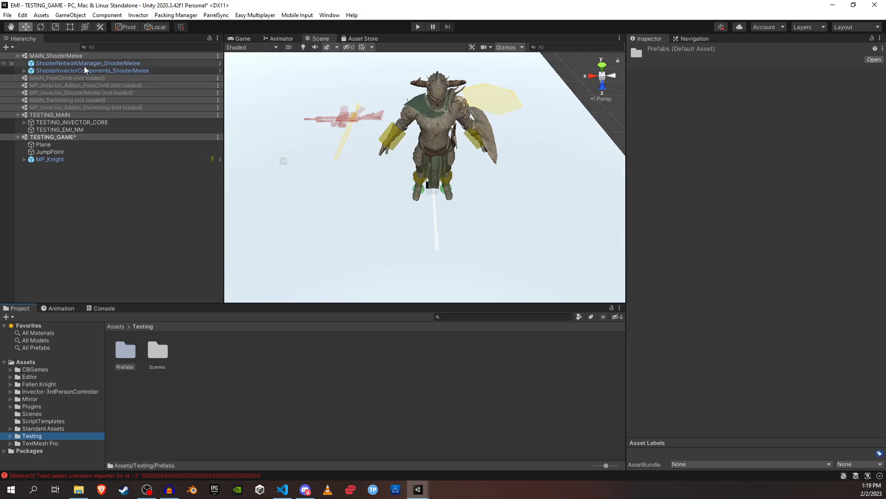
Unload the MAIN_ShooterMelee scene and save the open scenes
right_click(70, 56)
click(98, 107)
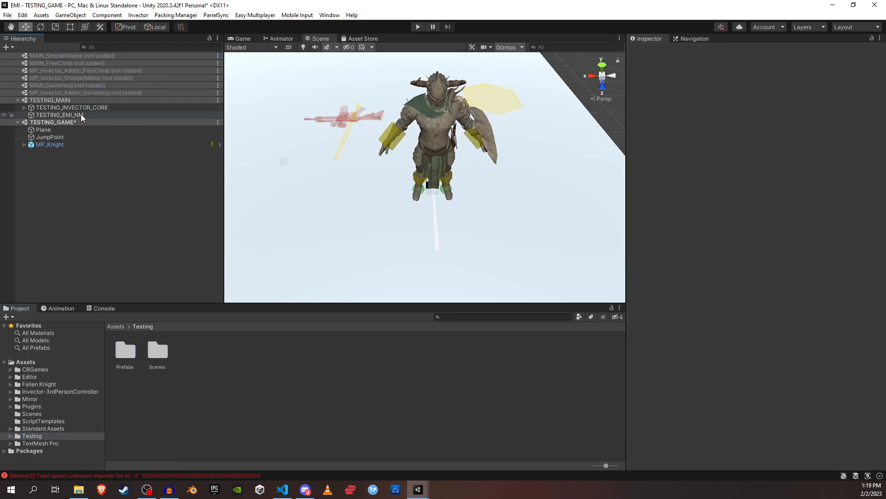
click(81, 114)
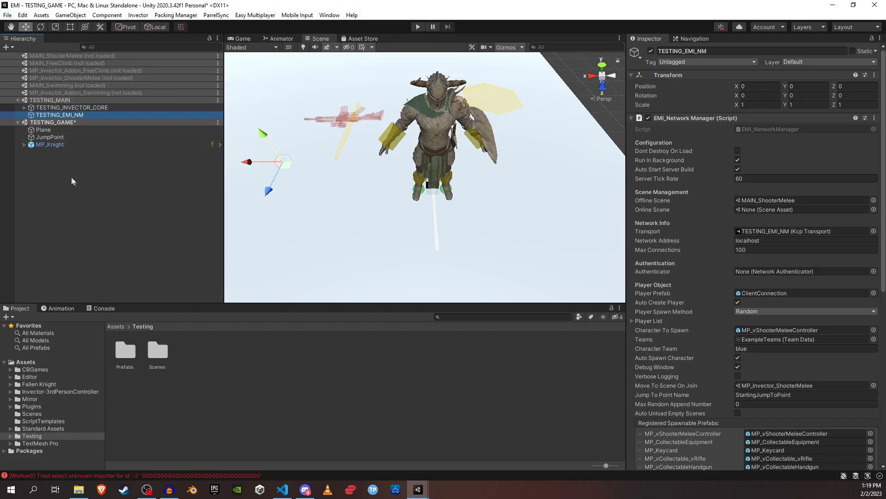
key(ctrl+s)
Delete MP_Knight from the TESTING_GAME scene and save the scene
click(66, 144)
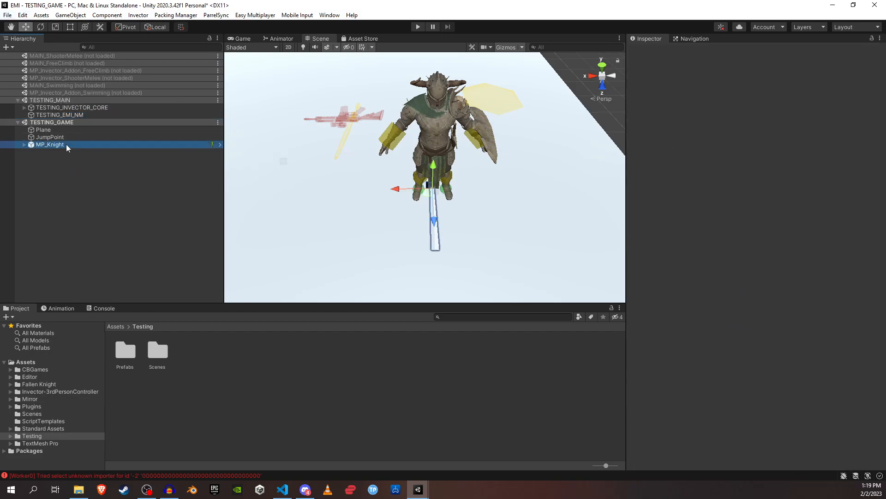
key(Delete)
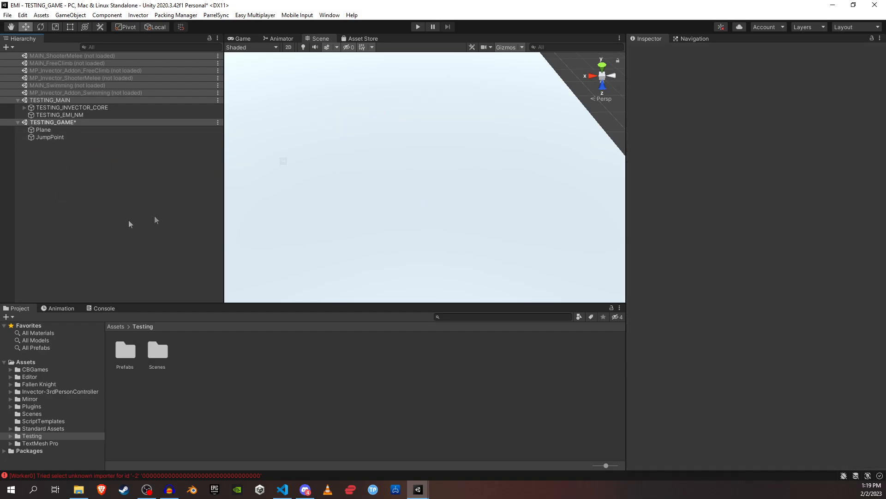
key(ctrl+s)
Add the open TESTING_MAIN and TESTING_GAME scenes to the build's scene list, then close the build settings
click(7, 15)
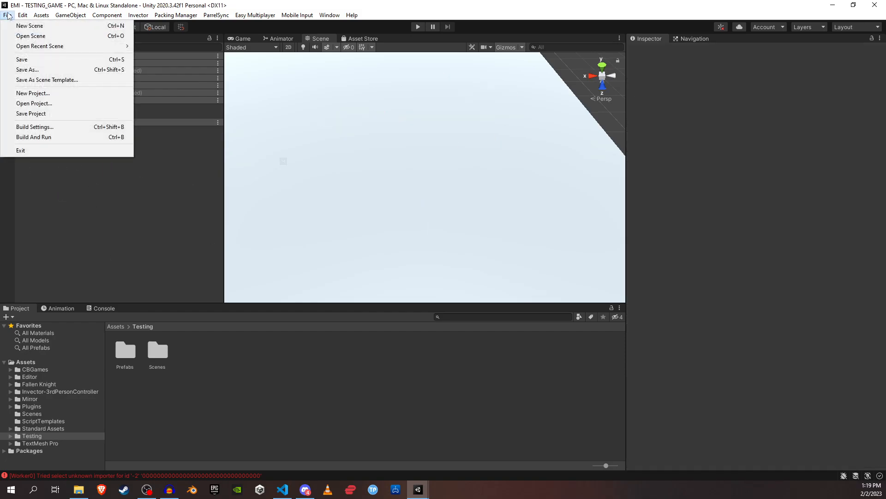
click(46, 137)
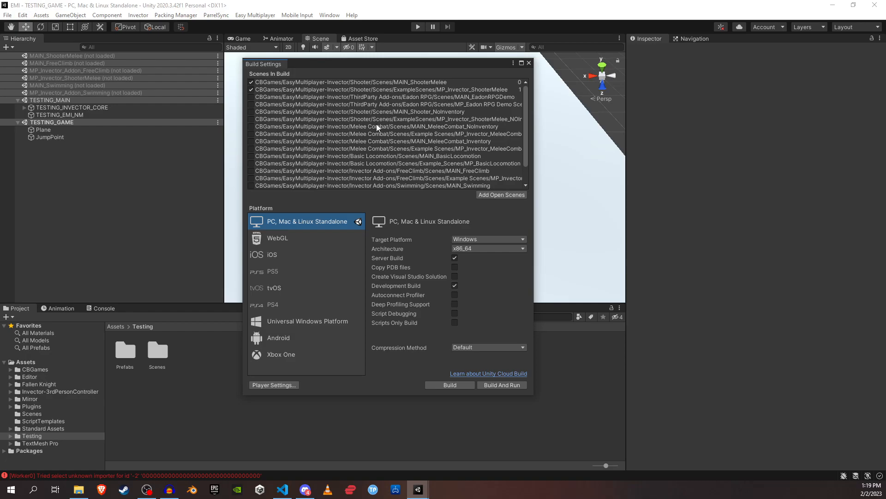
click(522, 195)
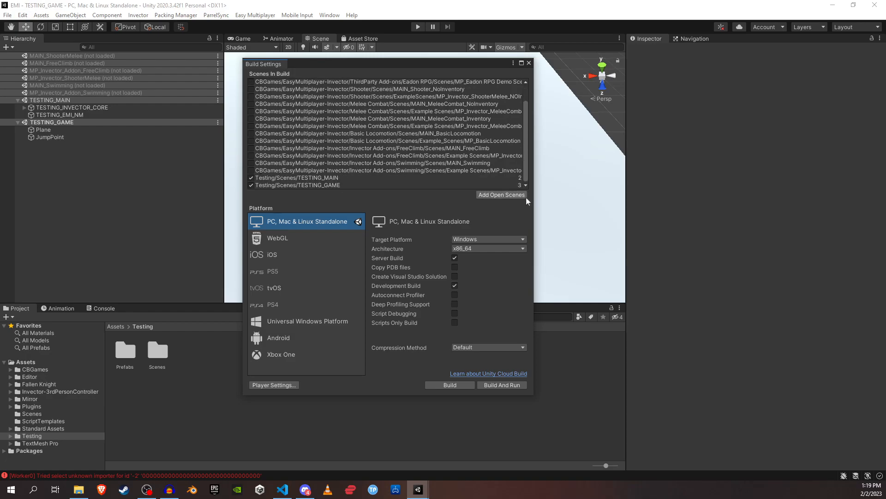
click(384, 184)
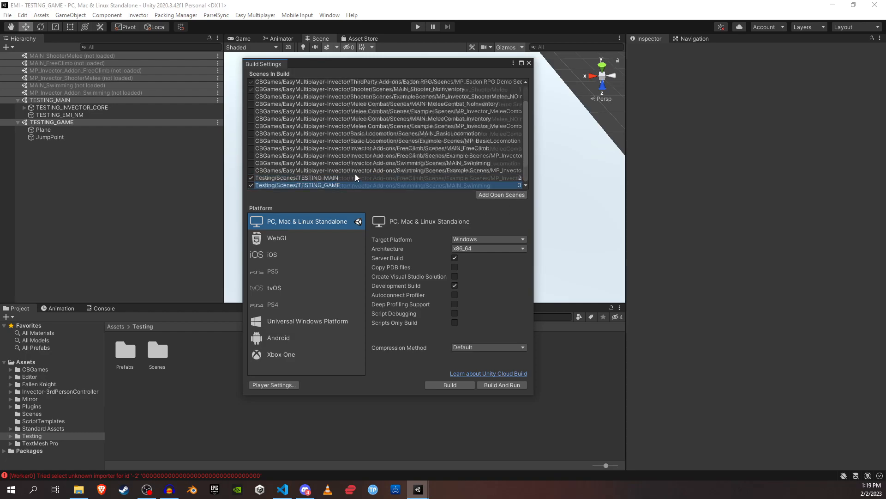
click(343, 178)
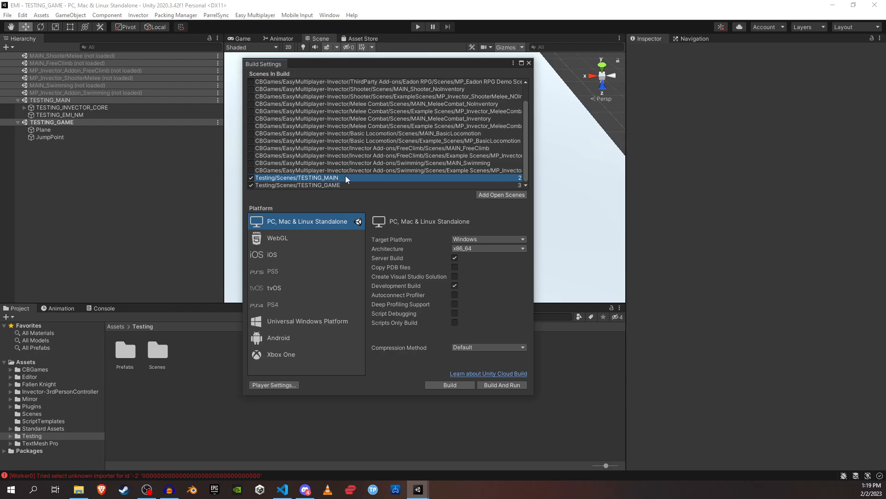
click(330, 185)
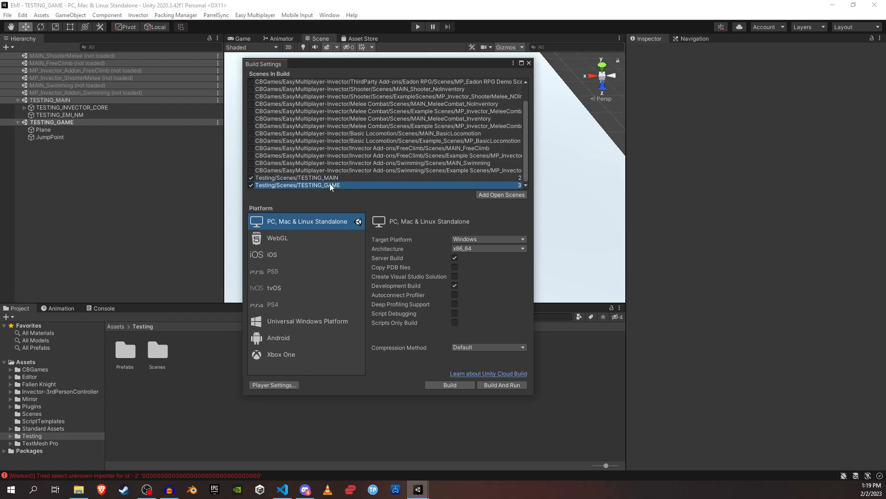
click(330, 178)
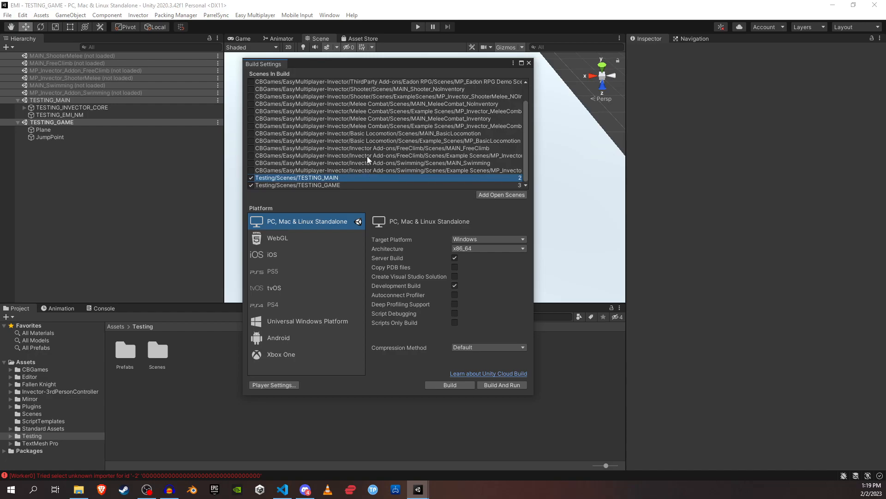
scroll(367, 156, up, 2)
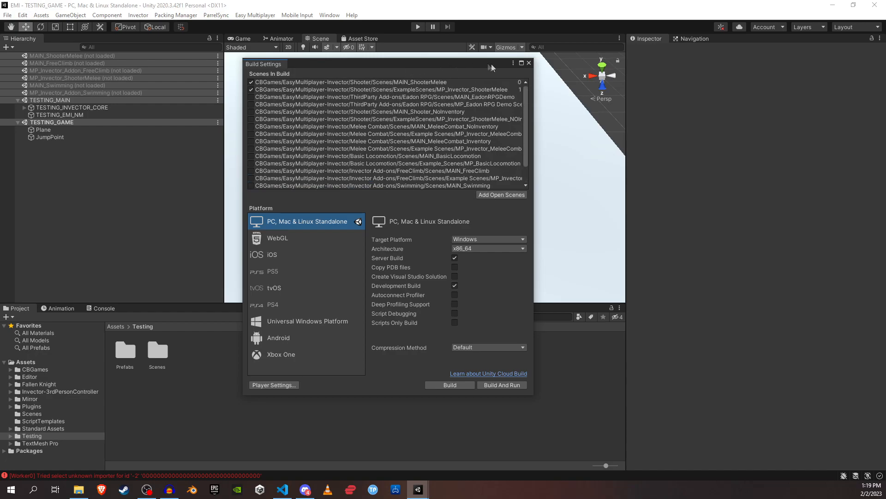
click(528, 63)
Check the project's clones in ParrelSync's Clones Manager and close it
click(216, 15)
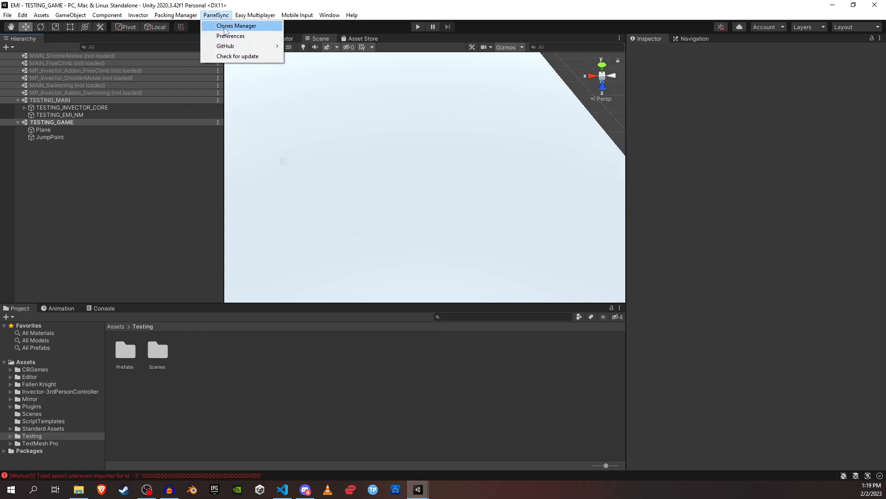
click(224, 26)
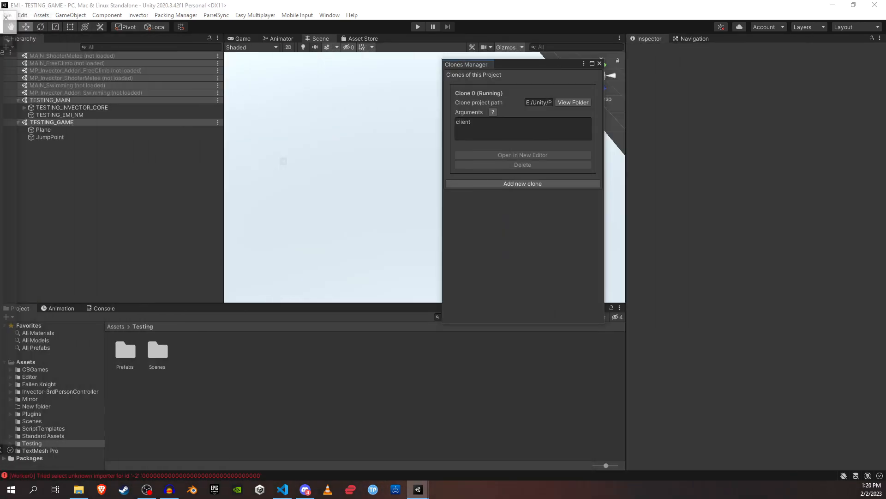
click(600, 63)
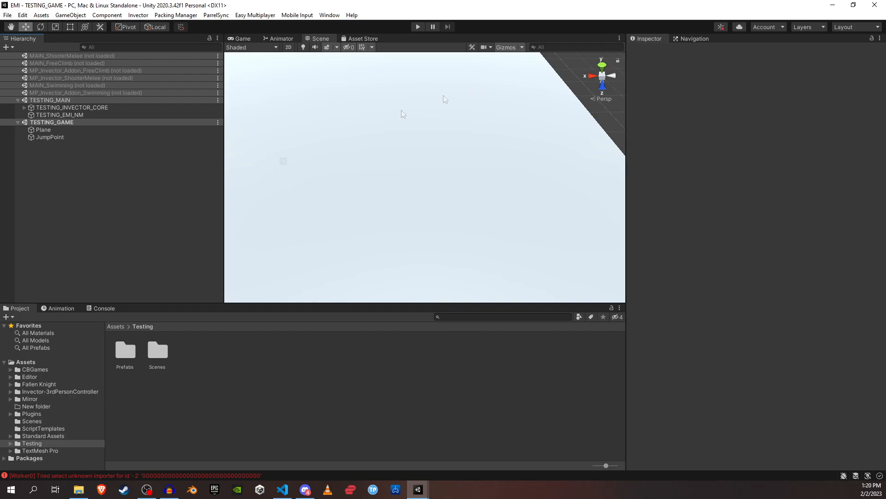
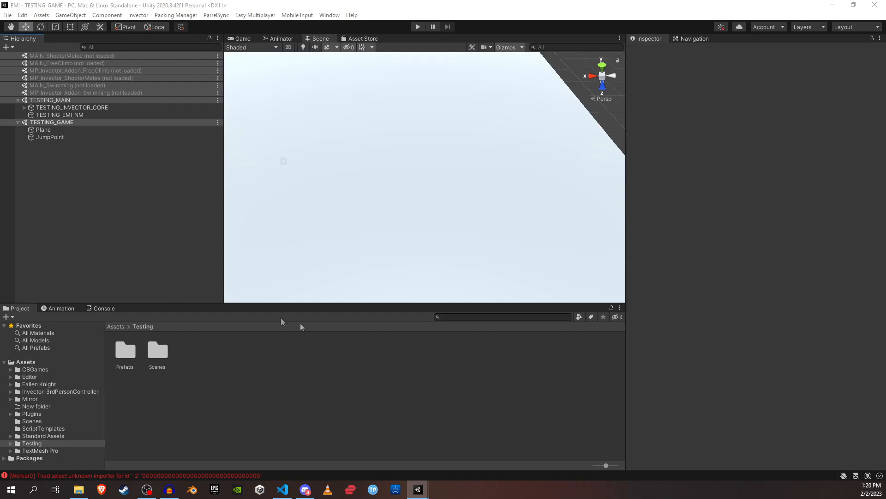
Make TESTING_MAIN the active scene
click(71, 101)
right_click(71, 101)
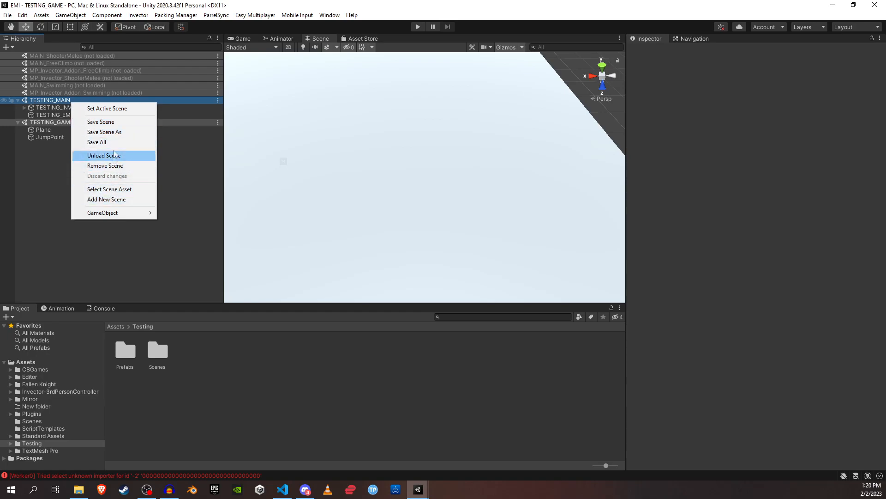
click(107, 108)
click(56, 122)
right_click(55, 123)
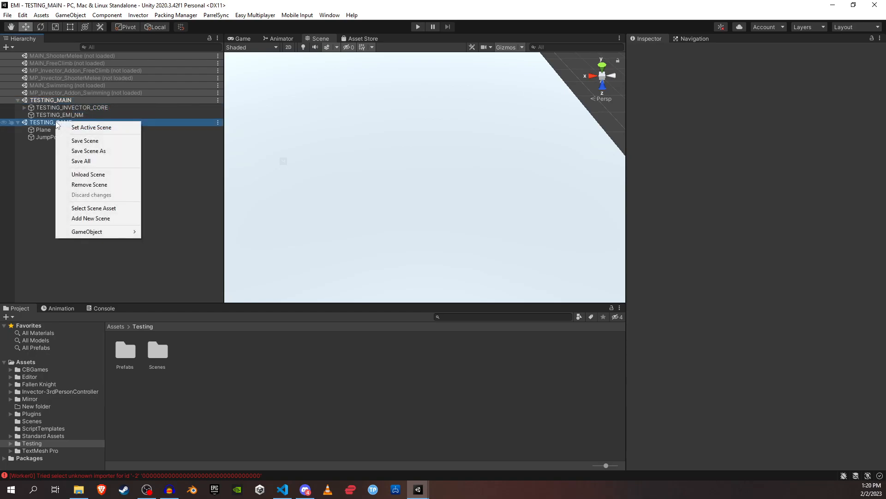
click(48, 156)
Copy the JumpPoint object's name into TESTING_EMI_NM's Jump To Point Name and reselect JumpPoint
click(50, 138)
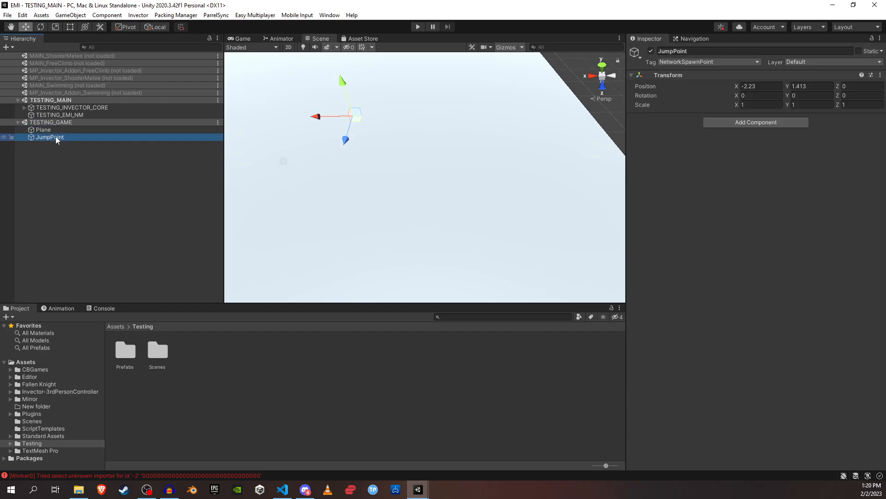
click(50, 137)
key(ctrl+c)
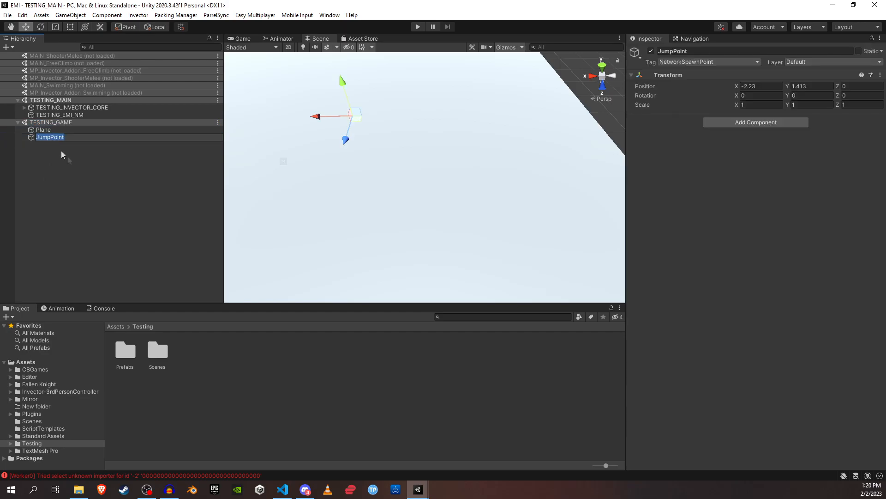
click(55, 147)
click(74, 115)
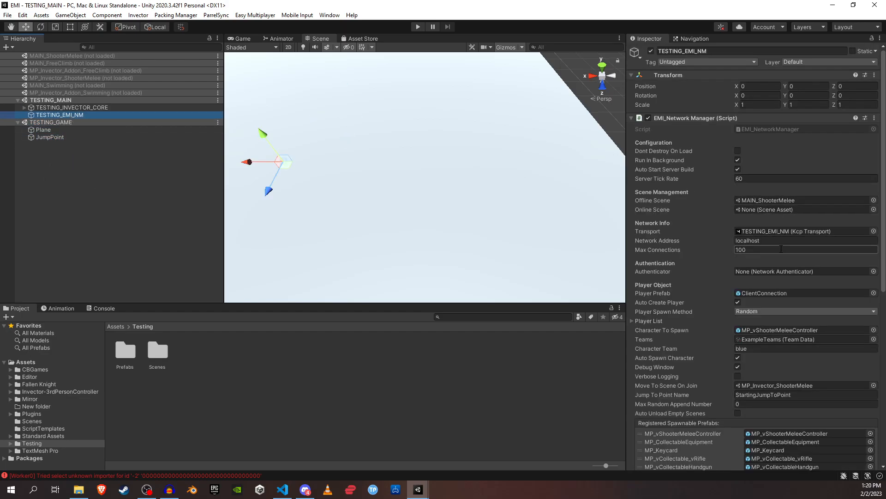
click(794, 394)
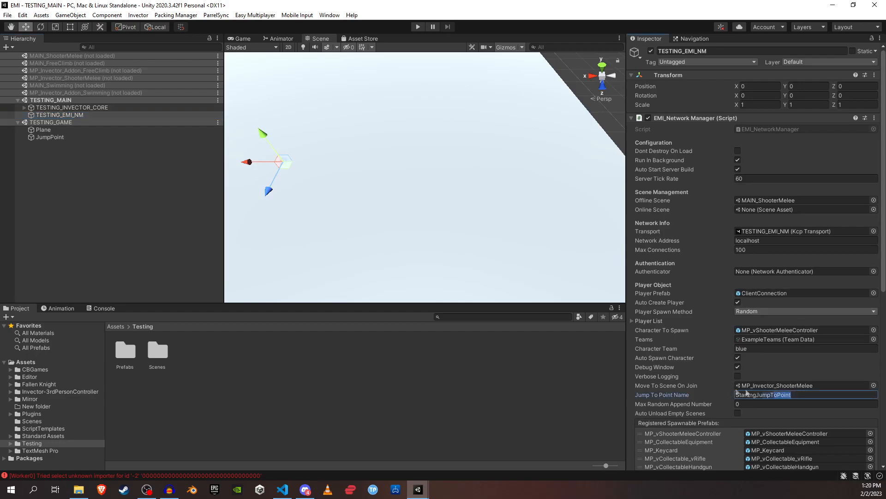
key(ctrl+v)
key(Tab)
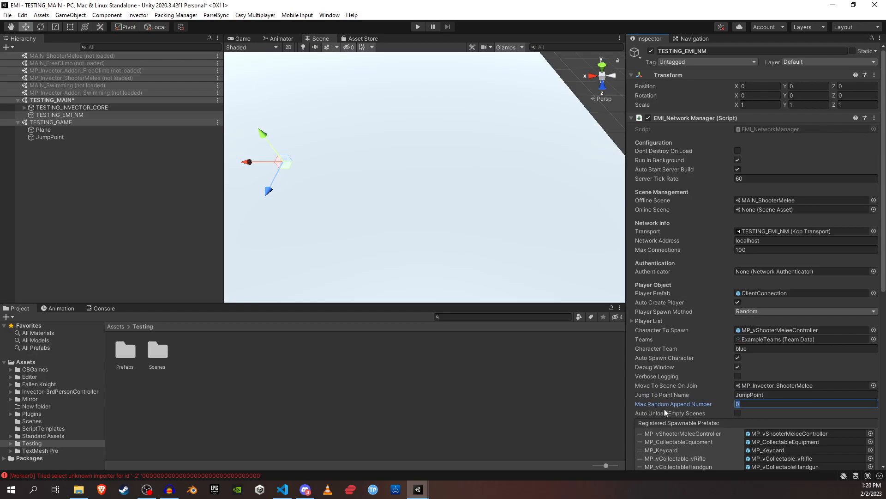
click(46, 137)
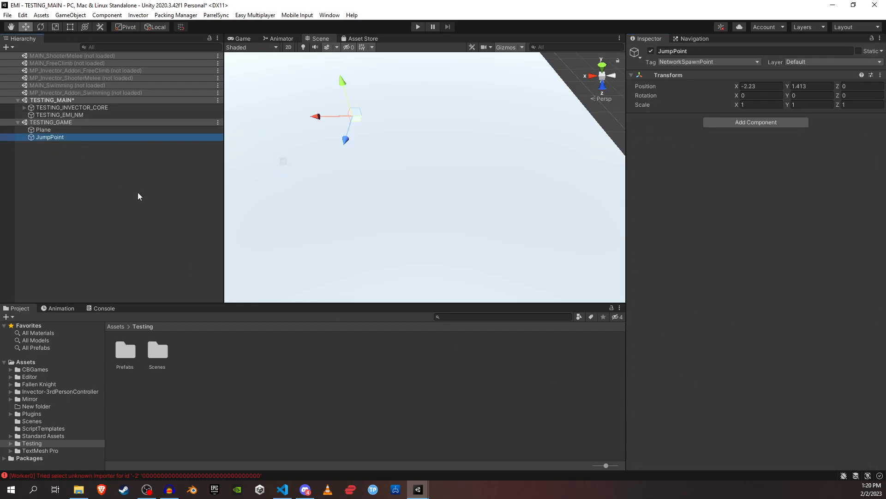
Duplicate JumpPoint three times and remove the number suffix from the first copy's name
key(ctrl+d)
key(ctrl+d)
key(ctrl+d)
click(71, 145)
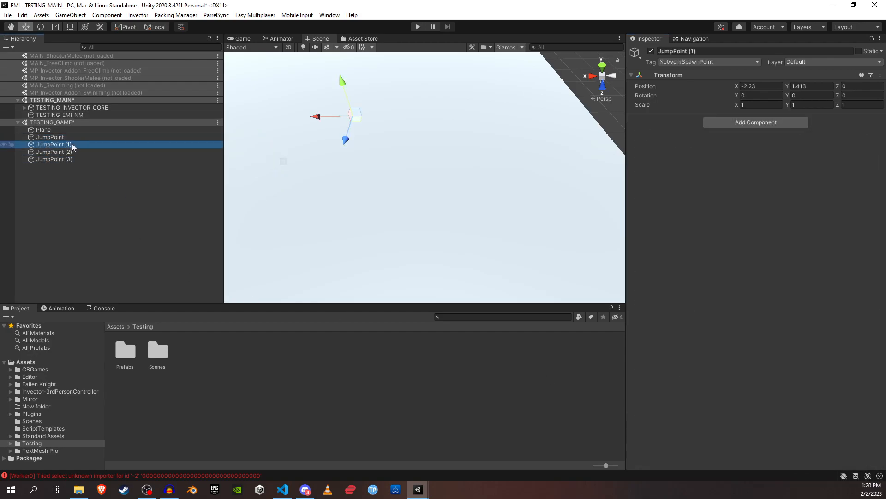
click(74, 144)
key(BackSpace)
key(BackSpace)
key(BackSpace)
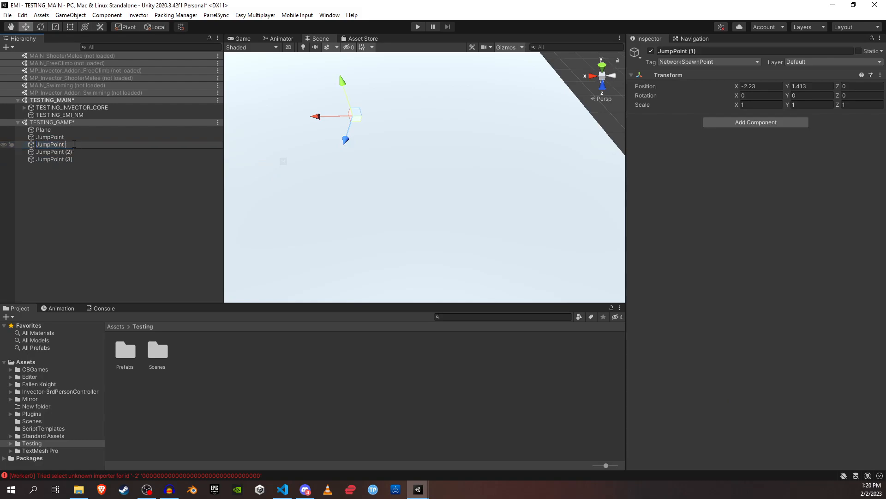
key(Return)
Rename the second JumpPoint copy to JumpPoint2
click(72, 152)
click(73, 152)
double_click(68, 151)
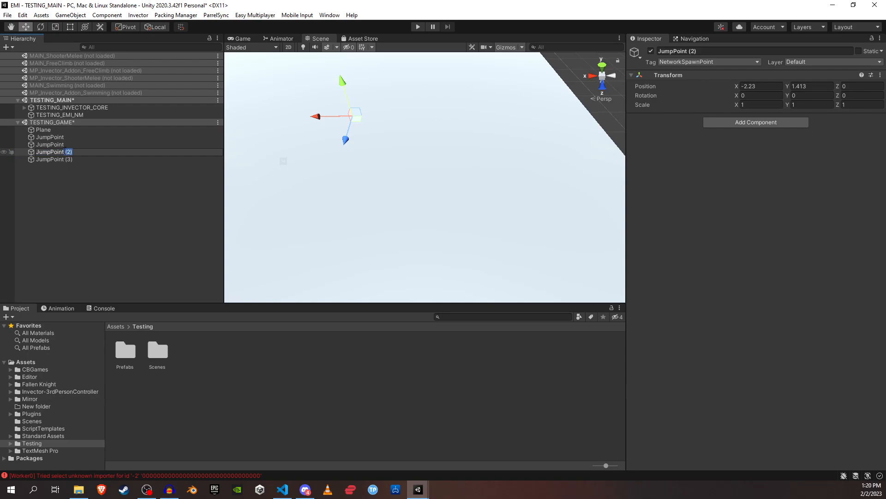
key(BackSpace)
key(Return)
Rename the first copy to JumpPoint1 and delete the third copy
double_click(65, 145)
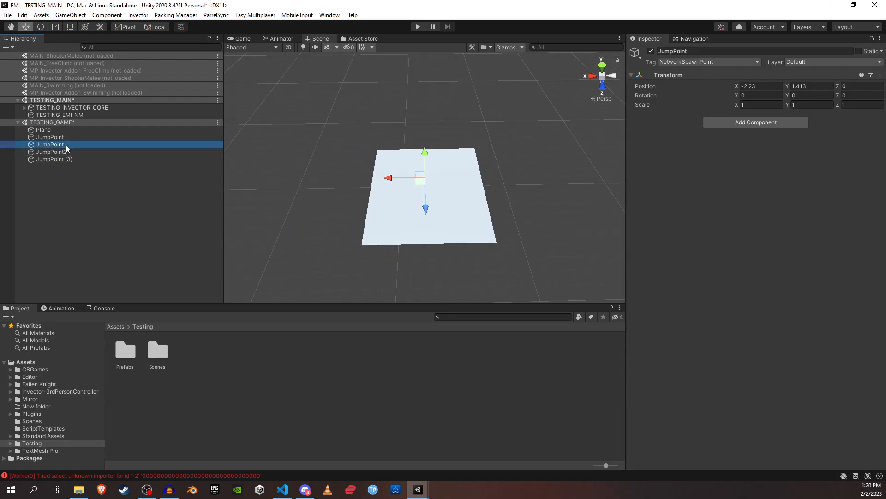
click(67, 145)
click(73, 145)
text(1)
key(Return)
click(67, 162)
key(Delete)
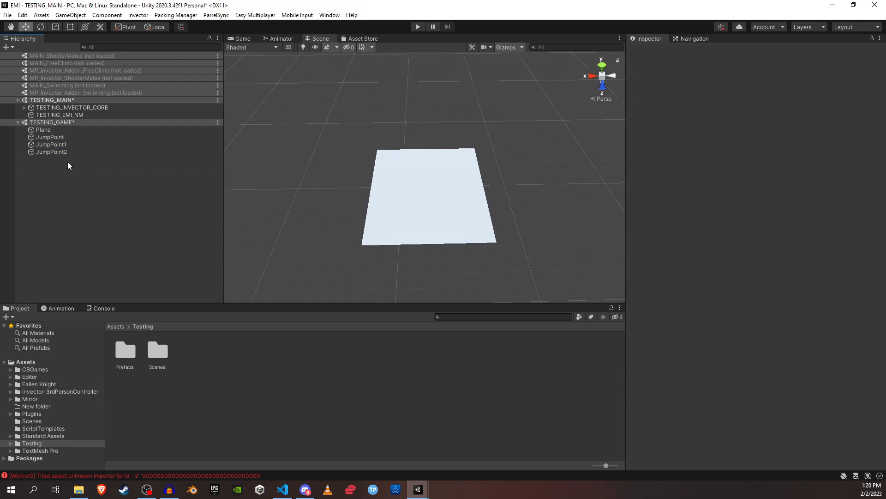
Rename the original JumpPoint object to JumpPoint0
click(76, 138)
click(71, 137)
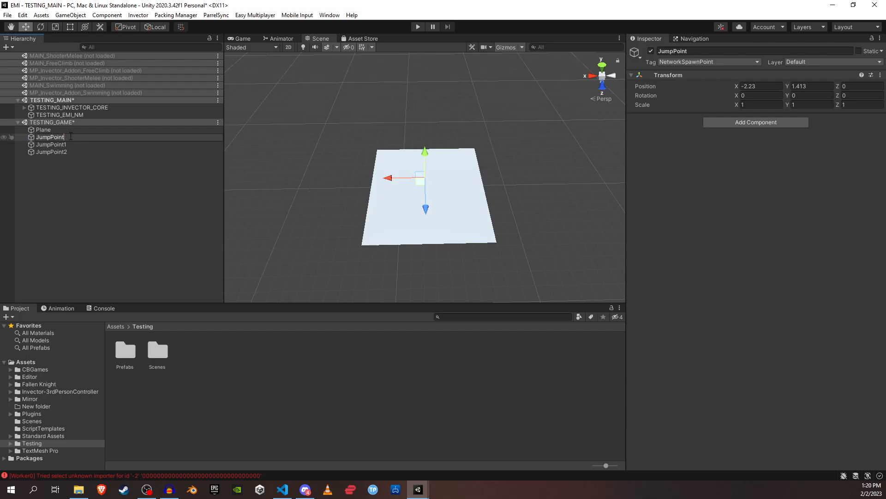
text(0)
key(Return)
Try a Max Random Append Number of 2 on TESTING_EMI_NM and reset it to 0
click(69, 115)
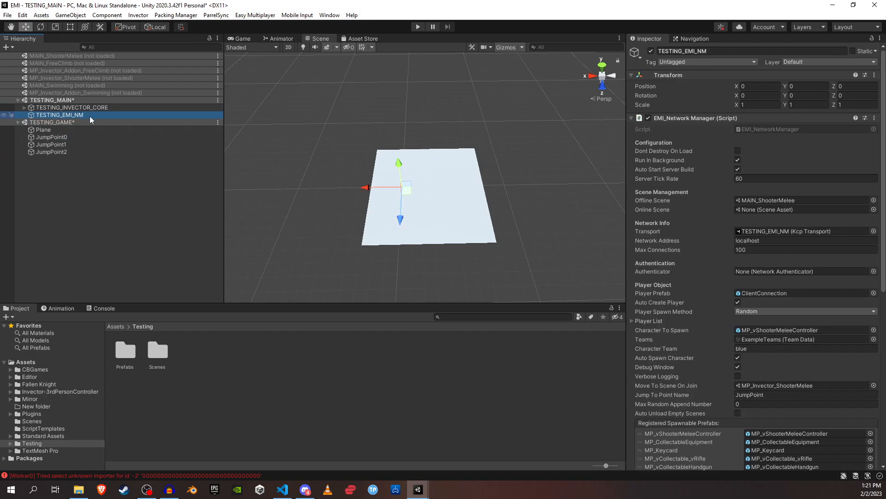
click(746, 404)
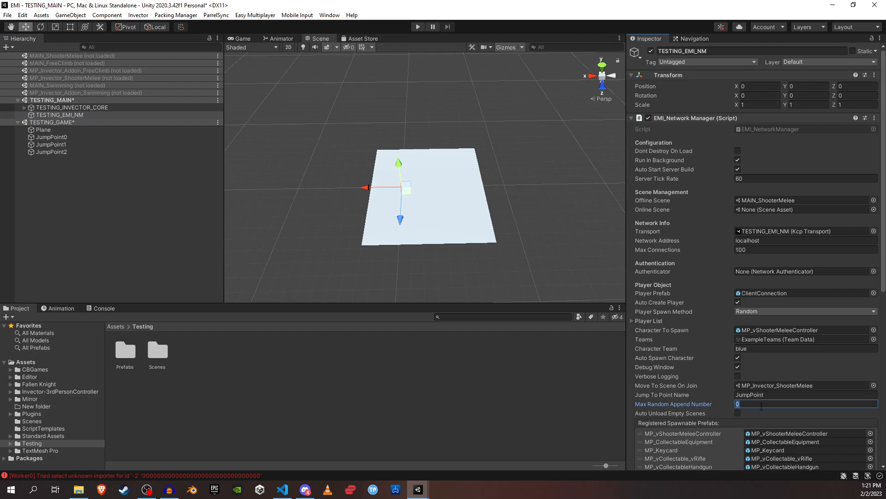
mouse_move(680, 406)
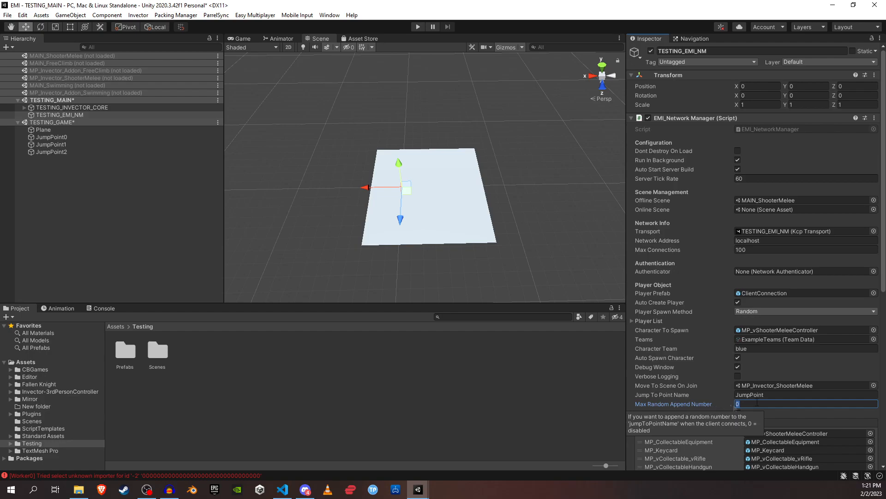
text(2)
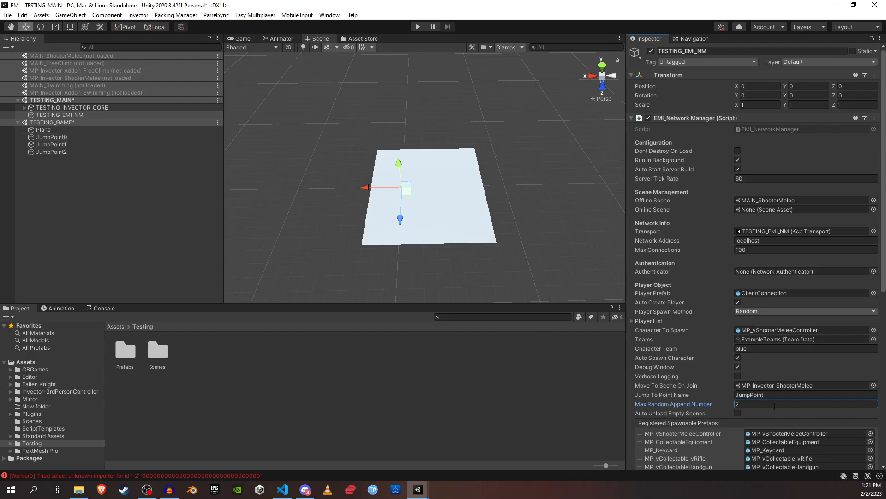
key(BackSpace)
text(0)
Delete JumpPoint1 and JumpPoint2 from TESTING_GAME and rename JumpPoint0 back to JumpPoint
click(49, 146)
shift+click(53, 151)
key(Delete)
click(69, 137)
click(73, 137)
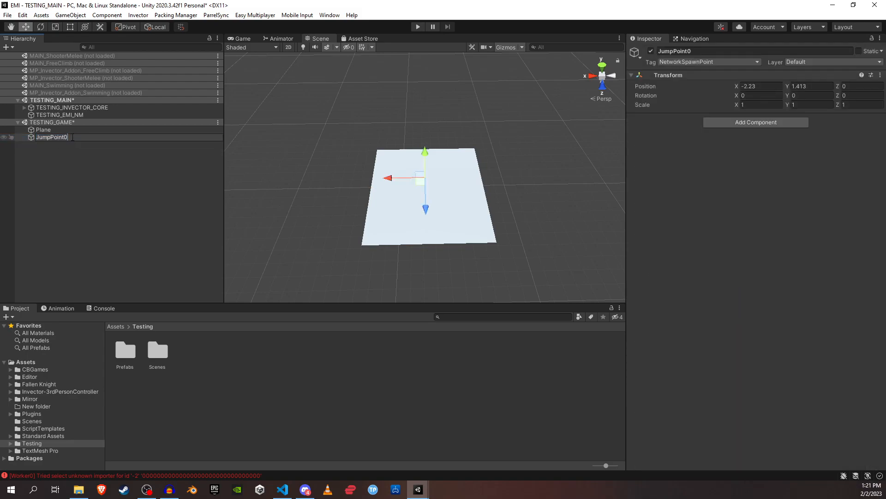
key(Right)
key(BackSpace)
key(Return)
Add the MP_Knight prefab from Testing/Prefabs to the EMI_NetworkManager and check its entry in TESTING_EMI_NM's Registered Spawnable Prefabs
click(92, 115)
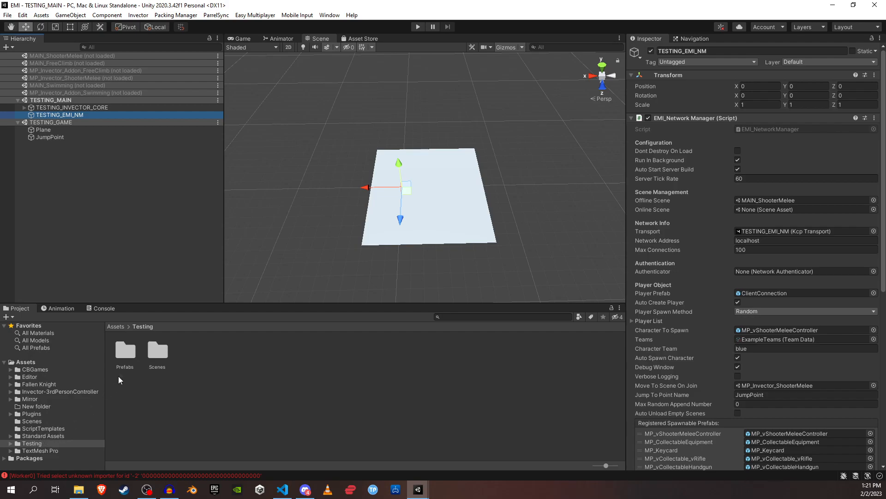
double_click(131, 353)
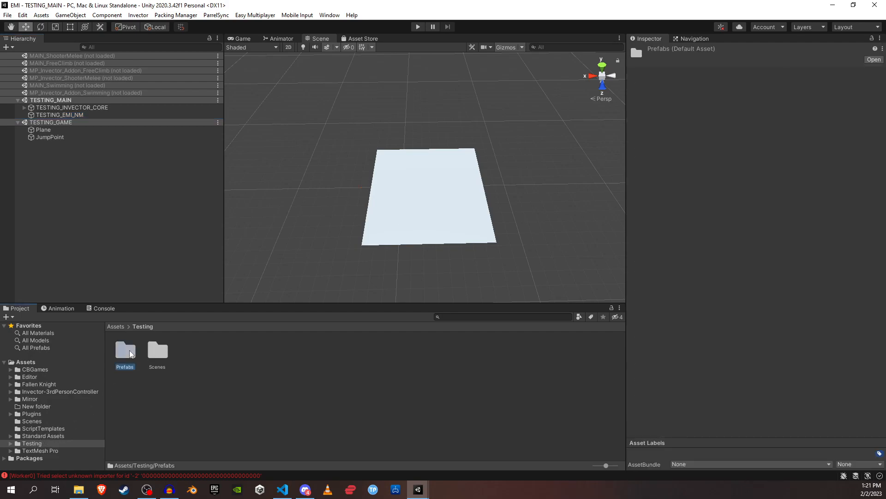
right_click(131, 353)
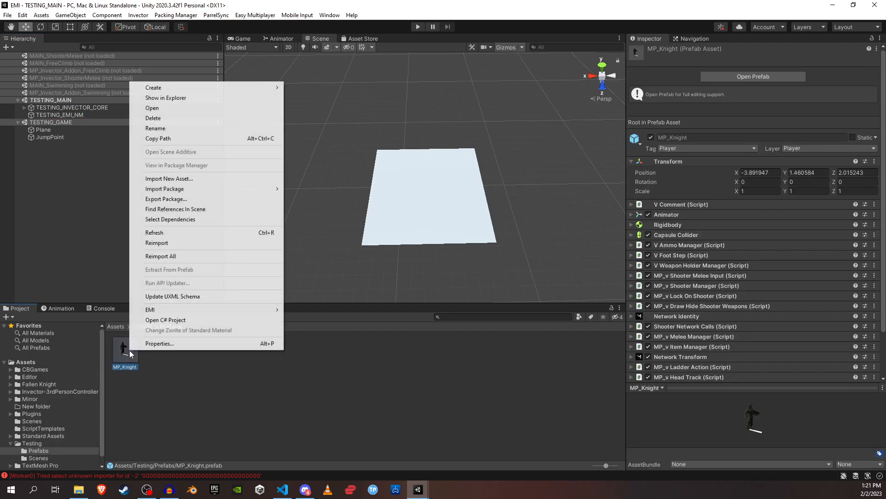
mouse_move(248, 313)
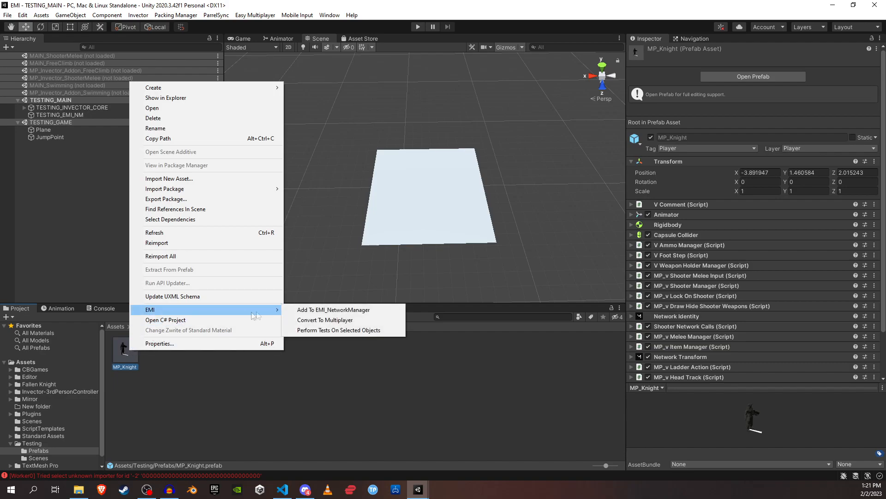
click(308, 311)
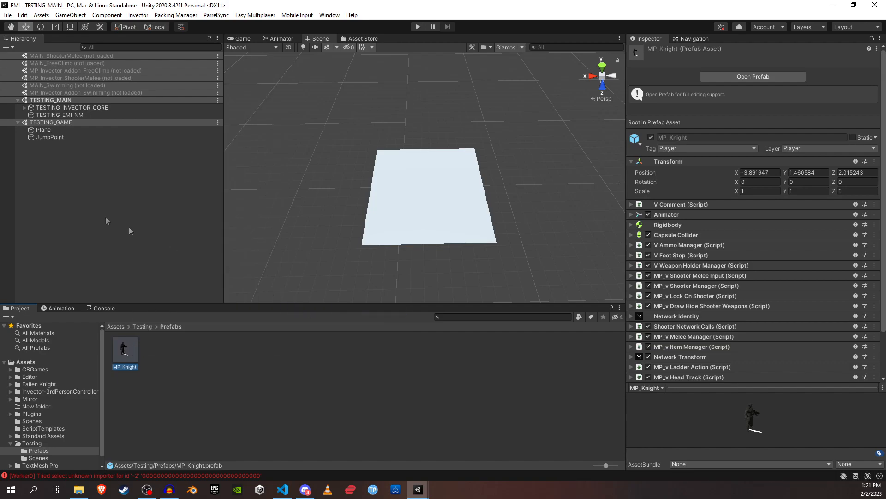
click(80, 114)
scroll(735, 266, down, 5)
scroll(735, 267, down, 5)
click(637, 389)
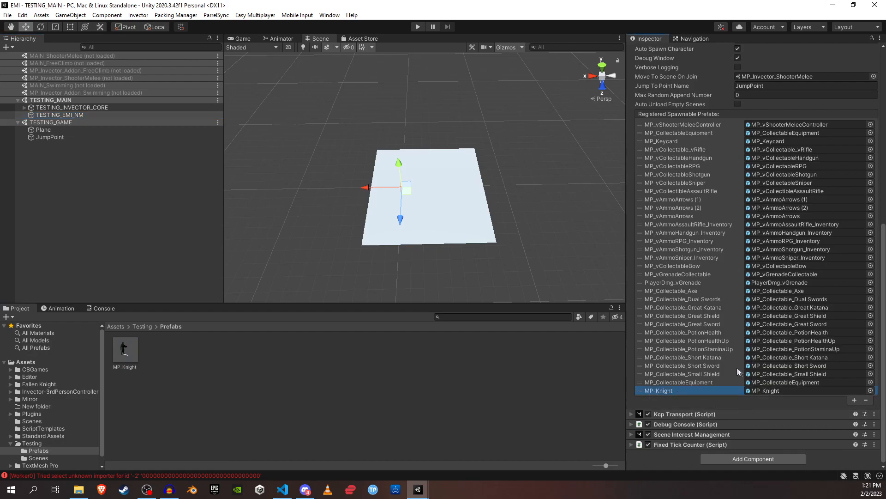
Assign the MP_Knight prefab as TESTING_EMI_NM's Character To Spawn
scroll(733, 366, up, 5)
drag(124, 350, 780, 188)
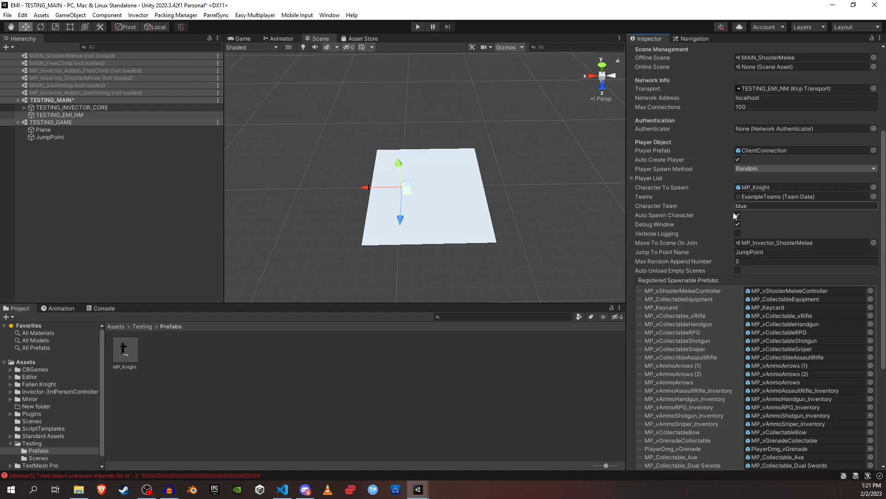
scroll(733, 212, up, 5)
Save the changes to TESTING_MAIN and unload the TESTING_GAME scene
click(95, 236)
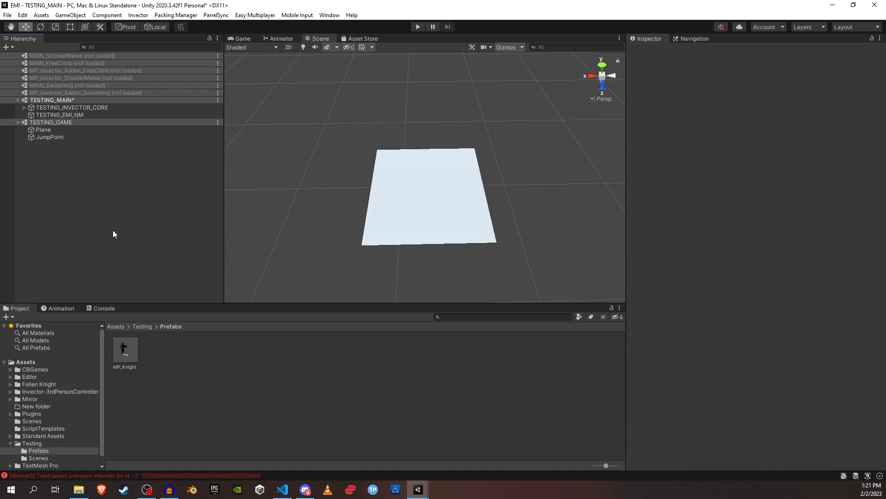
key(ctrl+s)
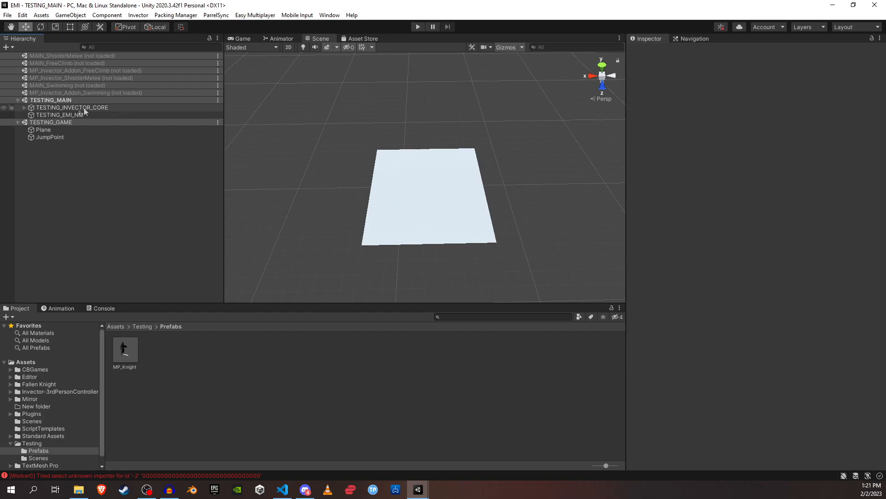
right_click(69, 122)
click(97, 173)
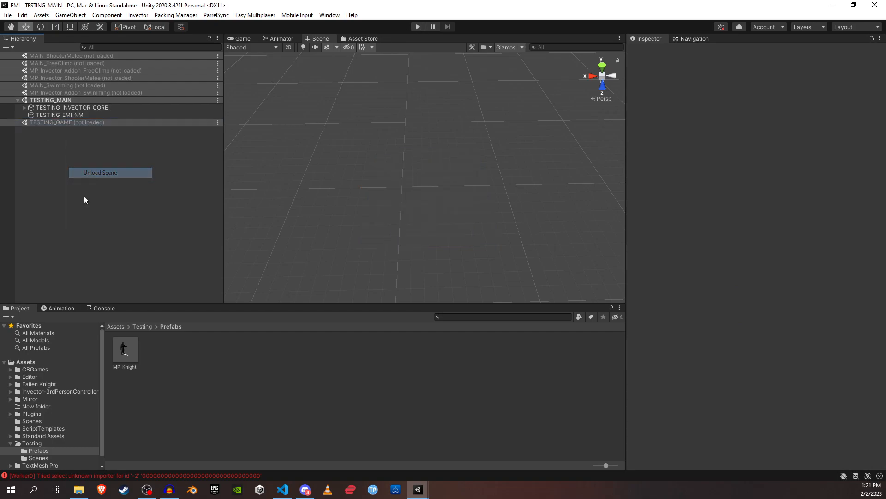
Run the game with a cleared console and start the server and client
click(420, 27)
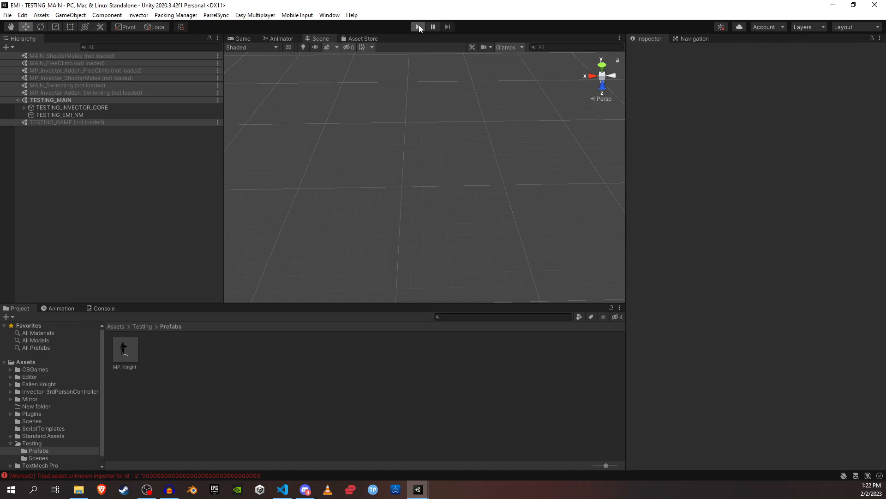
click(101, 308)
click(10, 317)
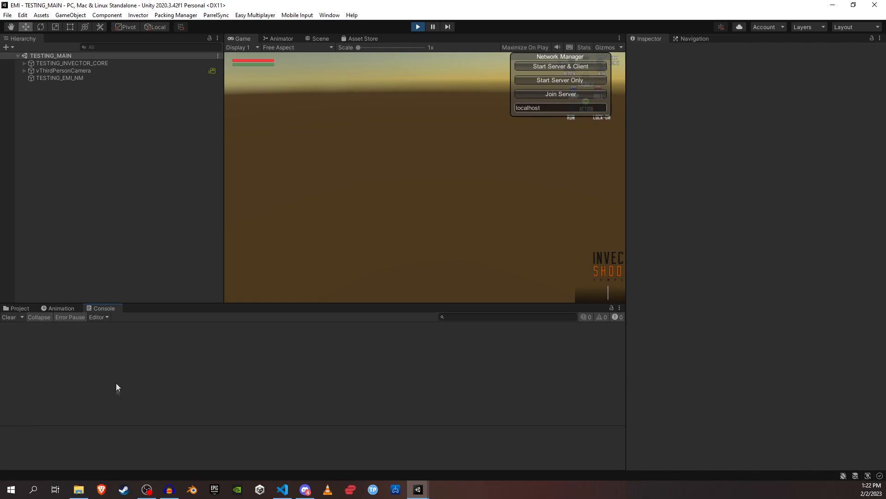
click(566, 66)
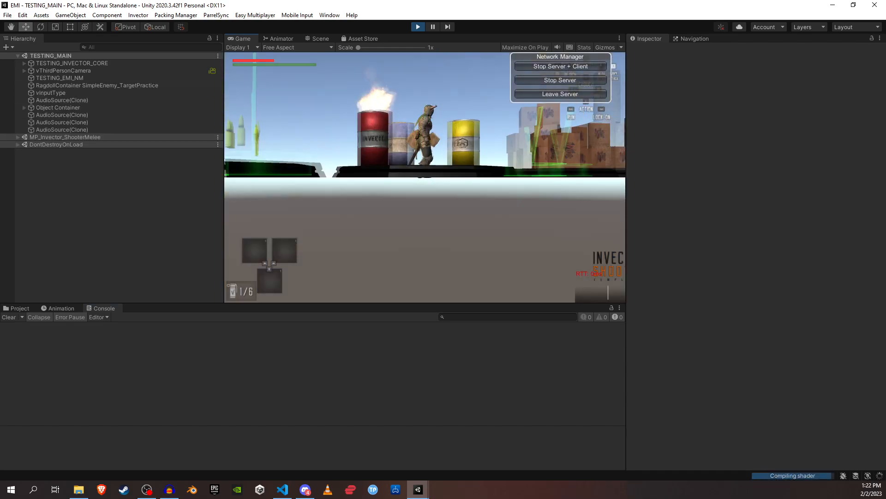
Move the spawned knight forward through the level to test it, and exit play mode
key(w)
key(w)
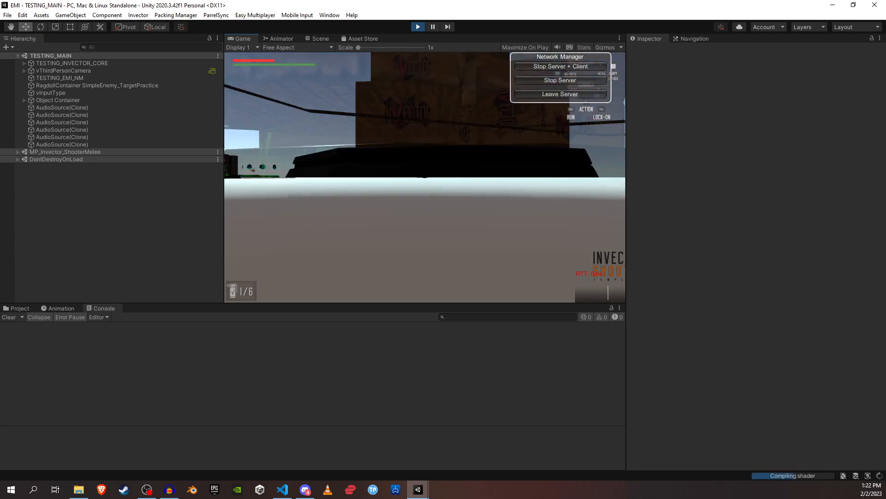
key(w)
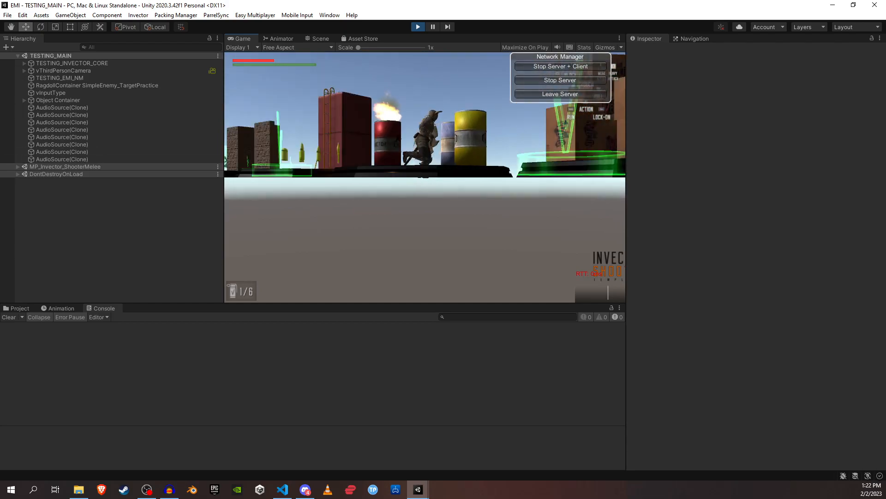
key(Escape)
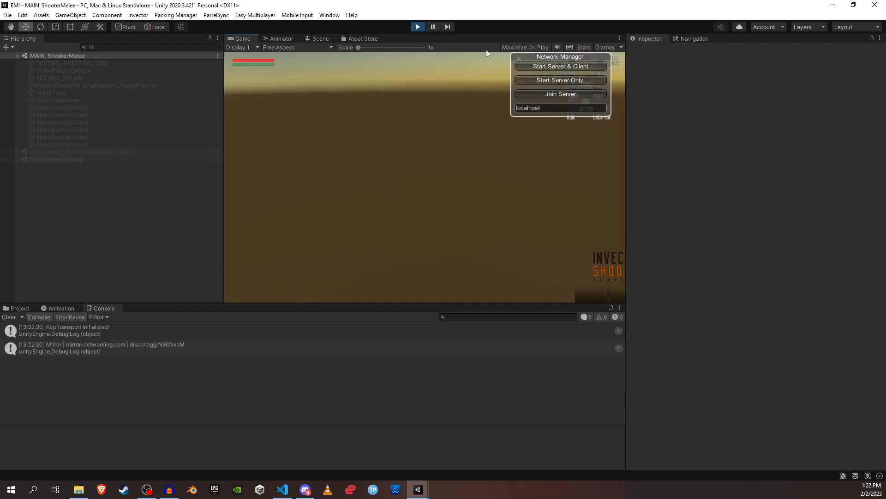
click(417, 26)
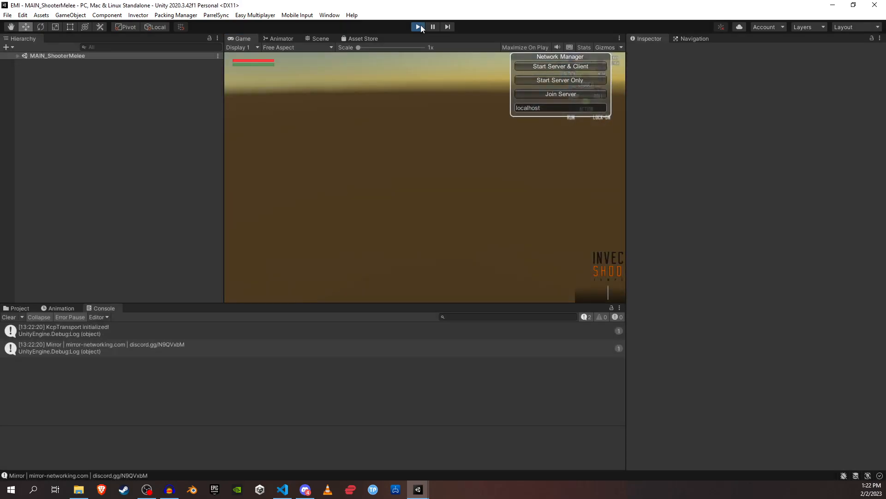
Place an MP_Knight instance in TESTING_MAIN and run the EMI testing suite on it
click(17, 307)
click(125, 350)
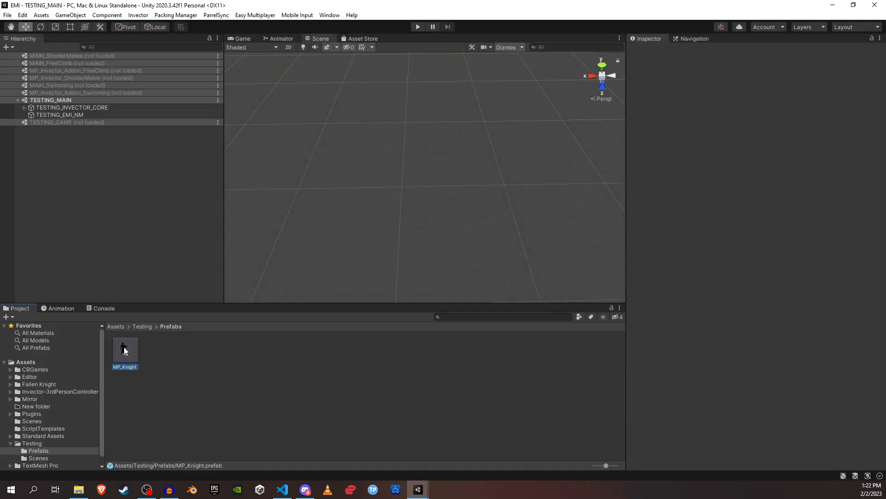
drag(125, 349, 405, 223)
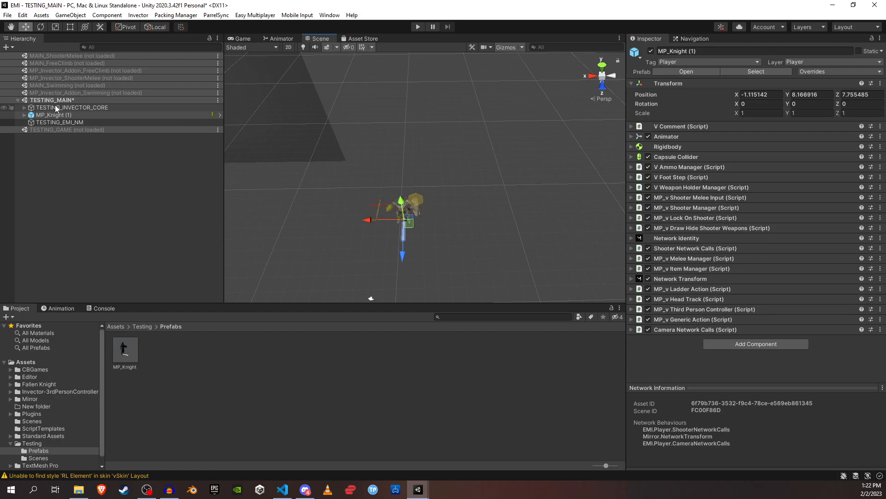
right_click(66, 115)
mouse_move(138, 237)
mouse_move(185, 237)
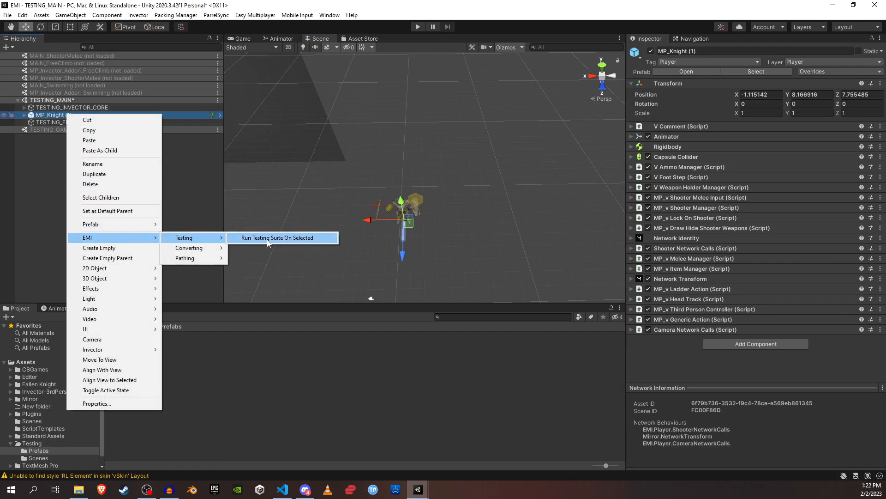
click(264, 240)
Show the scene test results for TESTING_MAIN and highlight the object of the Camera(left) entry
click(492, 216)
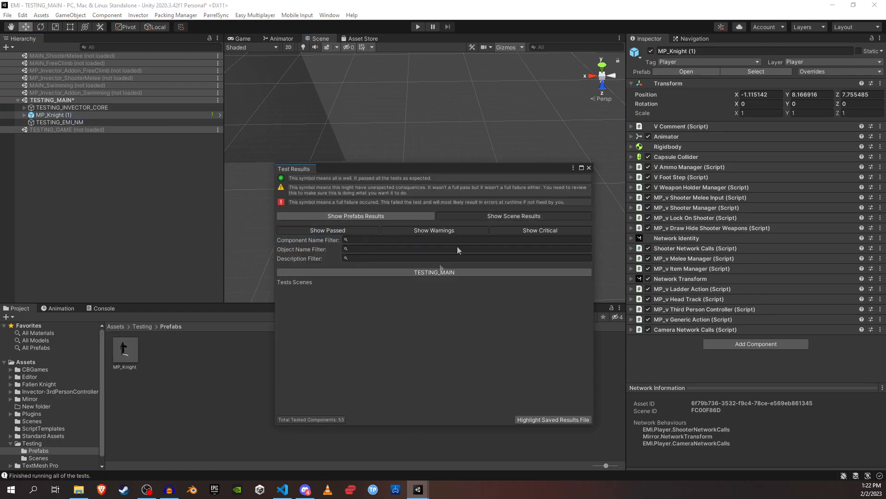
click(427, 273)
click(306, 301)
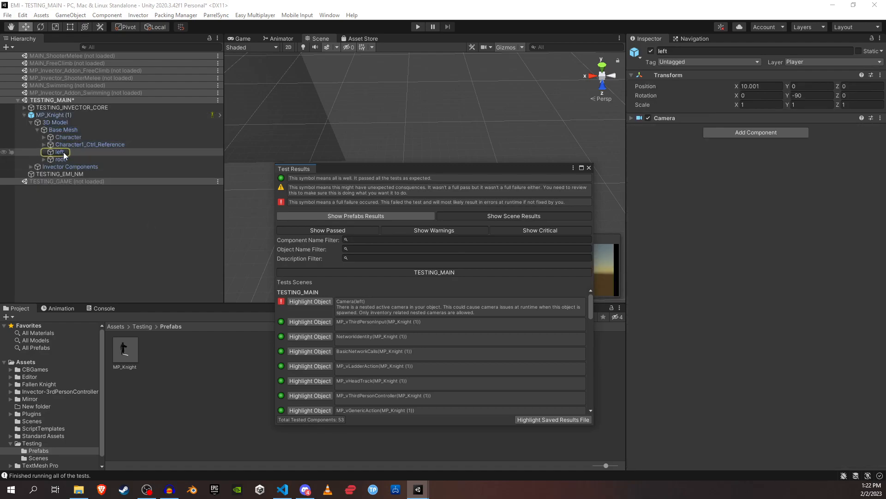
Delete the left camera object from the MP_Knight prefab's Base Mesh and run the game again
click(455, 268)
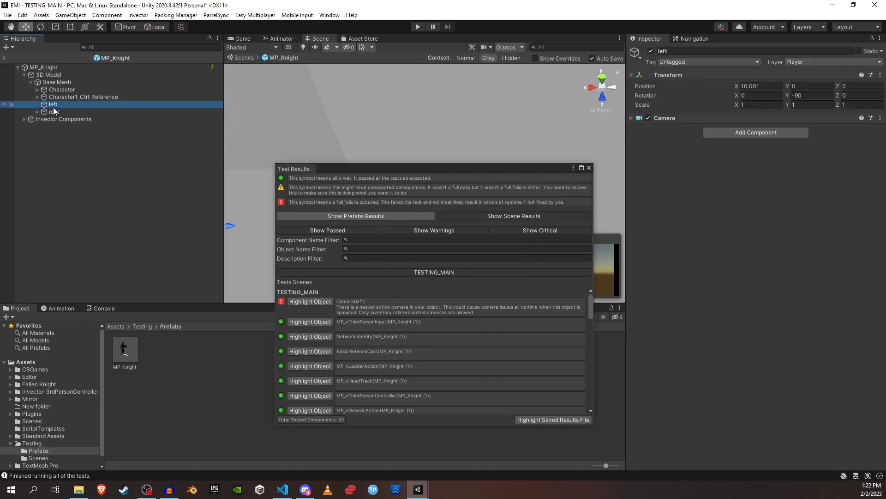
key(Delete)
key(ctrl+p)
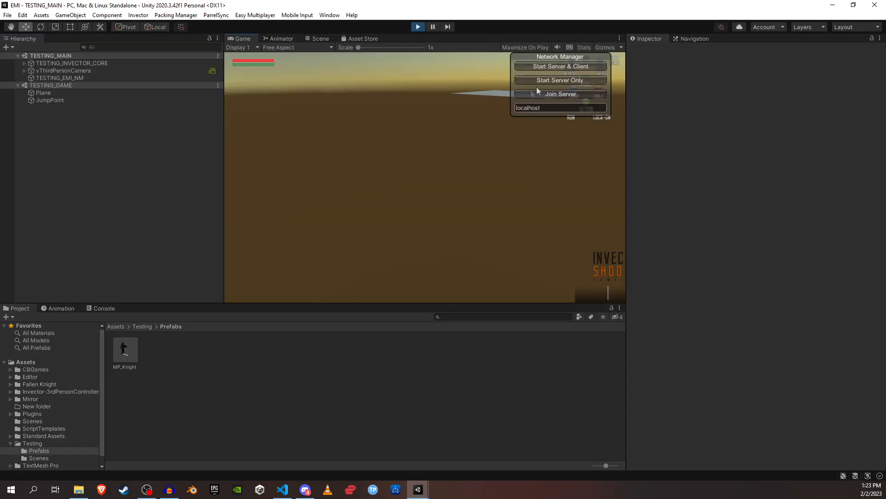
Start the server and client to spawn the knight, and exit play mode
click(564, 65)
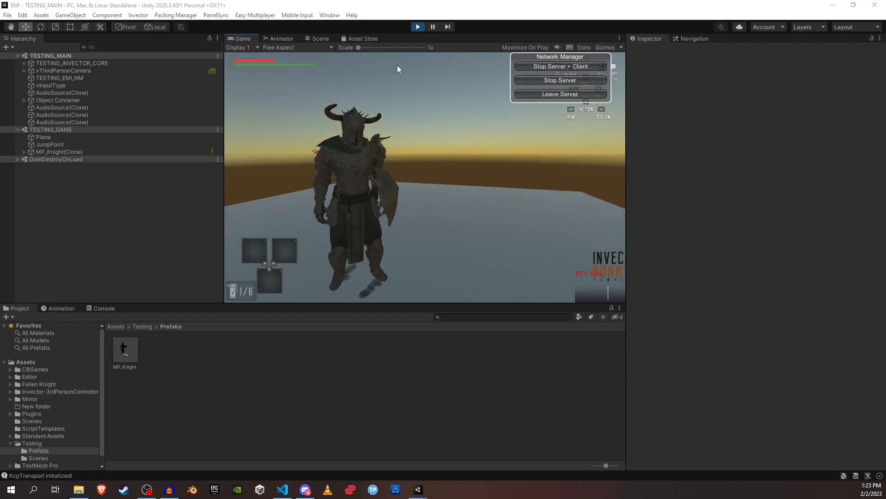
click(417, 27)
Raise the JumpPoint of TESTING_GAME above the plane to a Y position of about 2.52
click(78, 136)
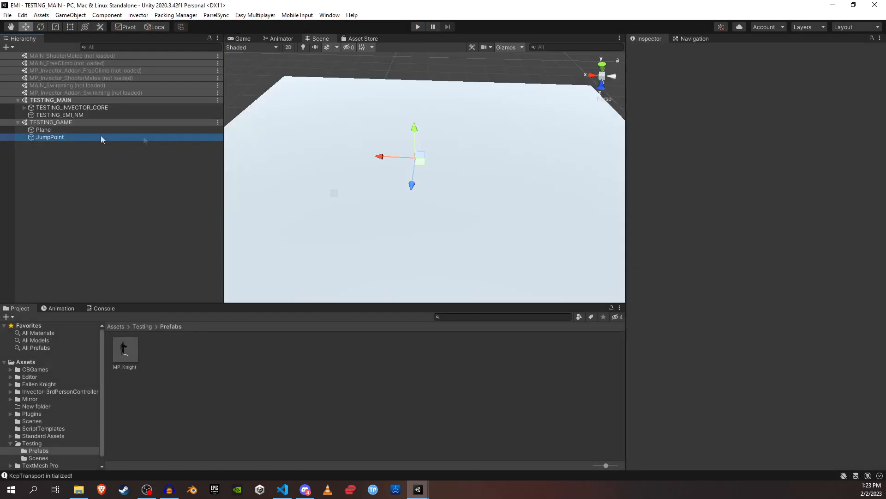
right_drag(415, 199, 250, 89)
key(s)
key(s)
key(w)
key(s)
drag(417, 118, 418, 43)
key(s)
right_drag(386, 164, 444, 171)
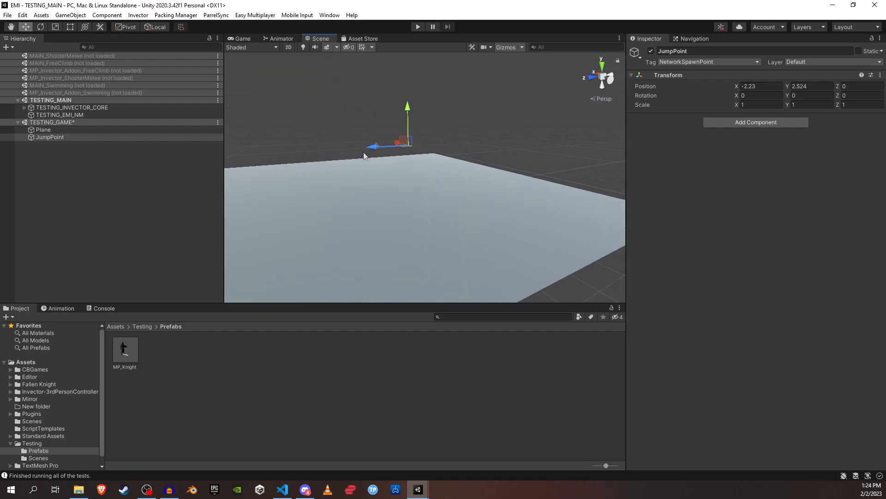
click(418, 27)
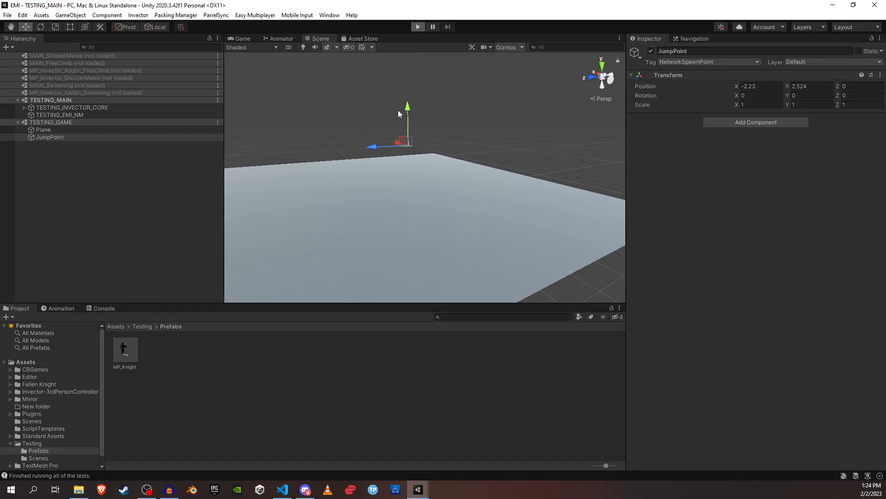
click(417, 26)
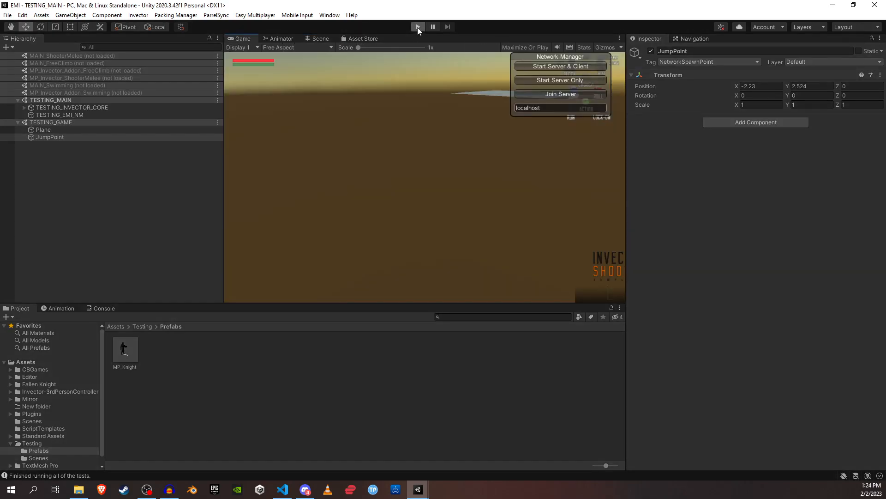
click(417, 27)
Unload the TESTING_GAME scene and run the game as server and client
right_click(73, 123)
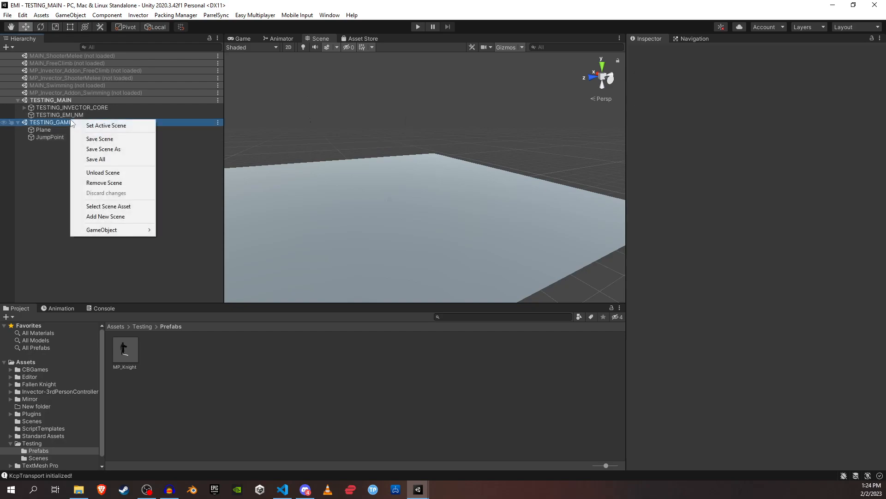
click(102, 177)
click(417, 28)
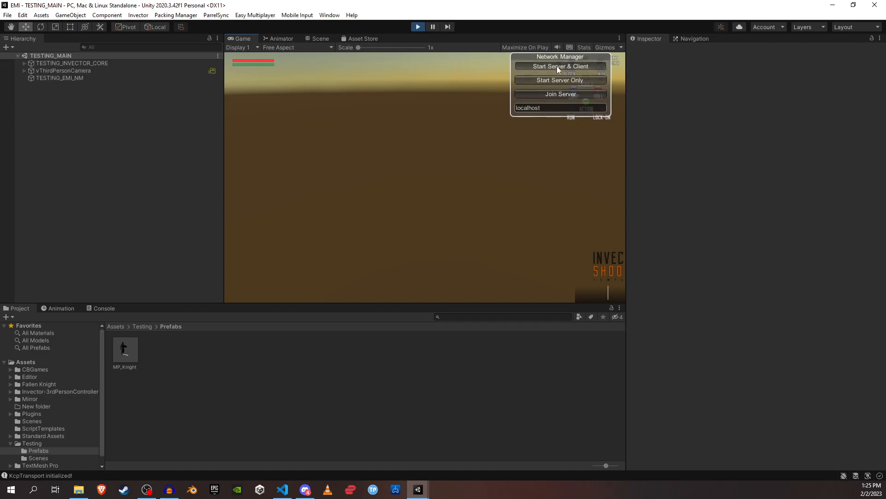
click(556, 66)
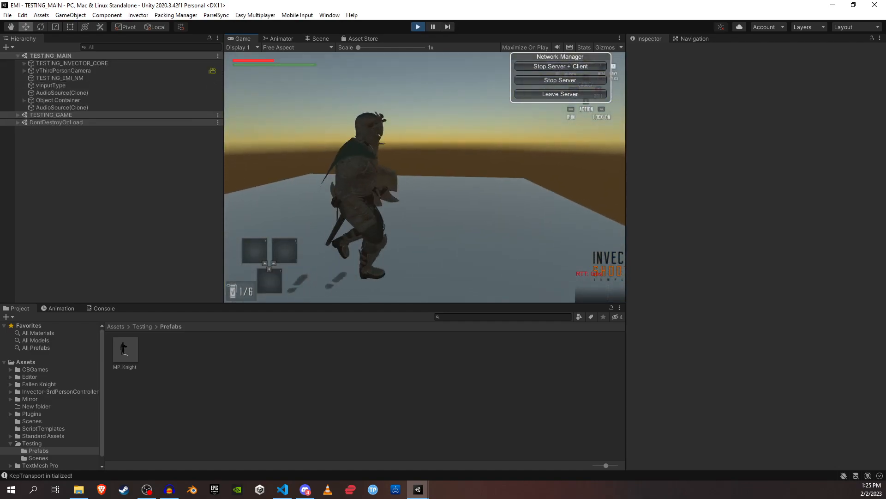
Walk the spawned knight around the plane in several directions to test its movement, and exit play mode
key(a)
key(d)
key(w)
key(s)
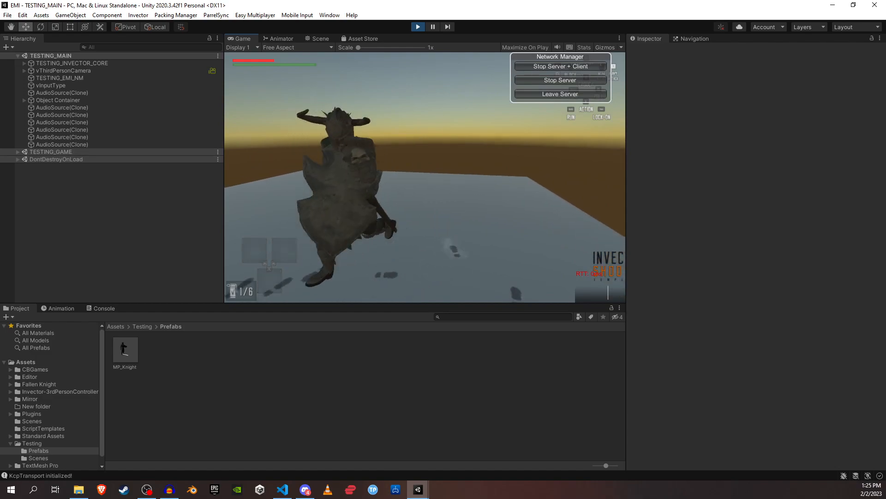
key(d)
key(w)
key(s)
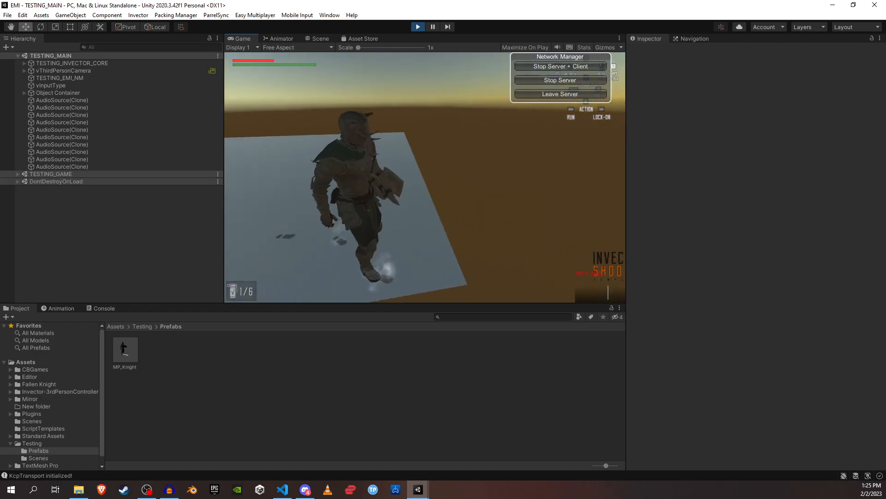
key(w)
key(alt+Tab)
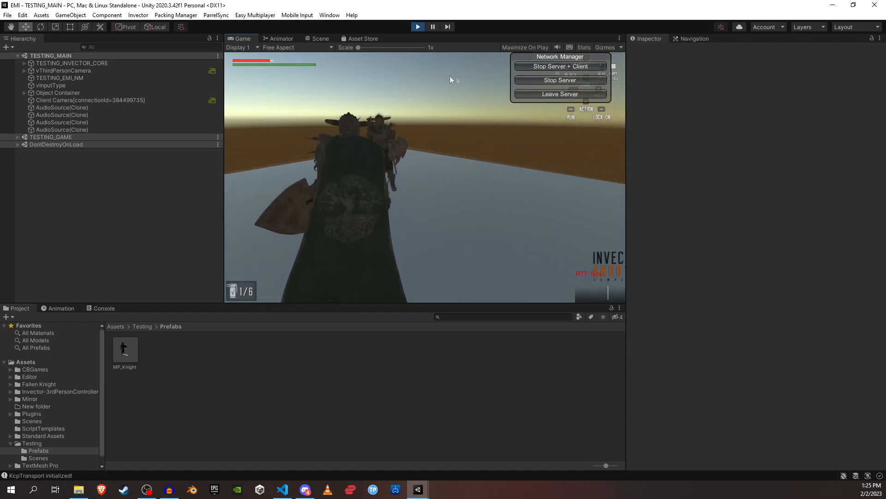
click(418, 26)
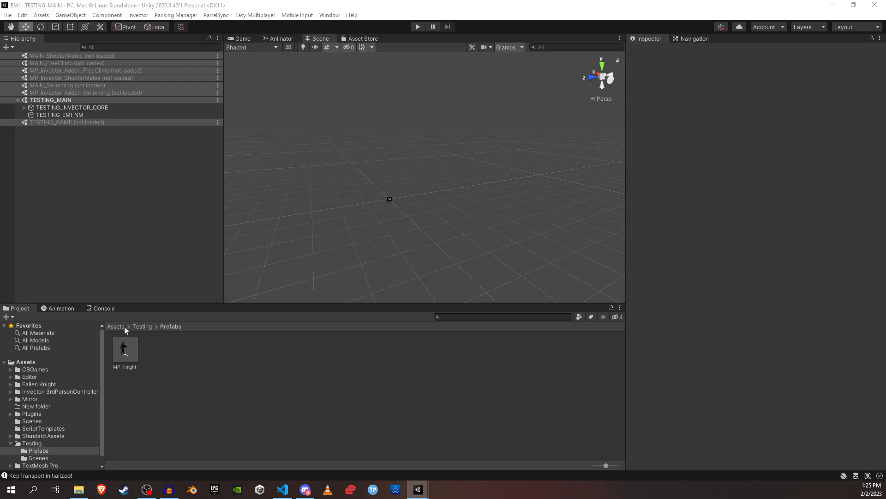
Place an MP_Knight instance in TESTING_MAIN and add the MP_v Hit Damage Particle component to it
drag(125, 351, 354, 245)
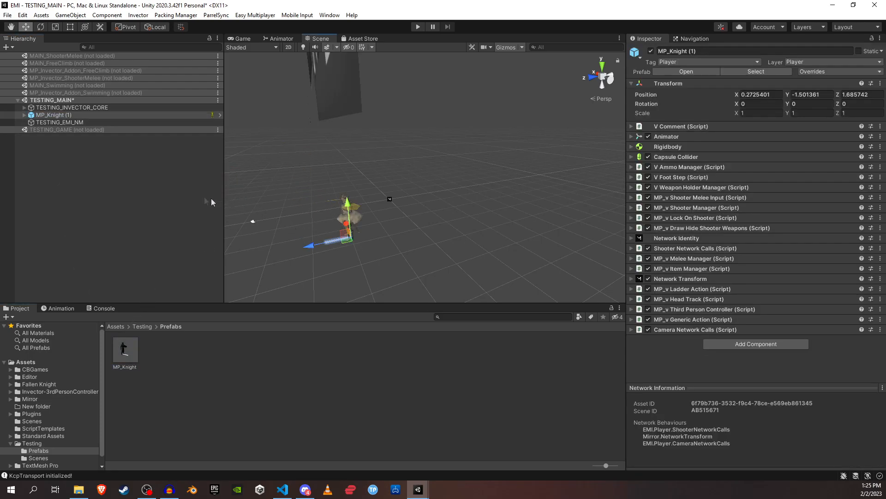
click(729, 344)
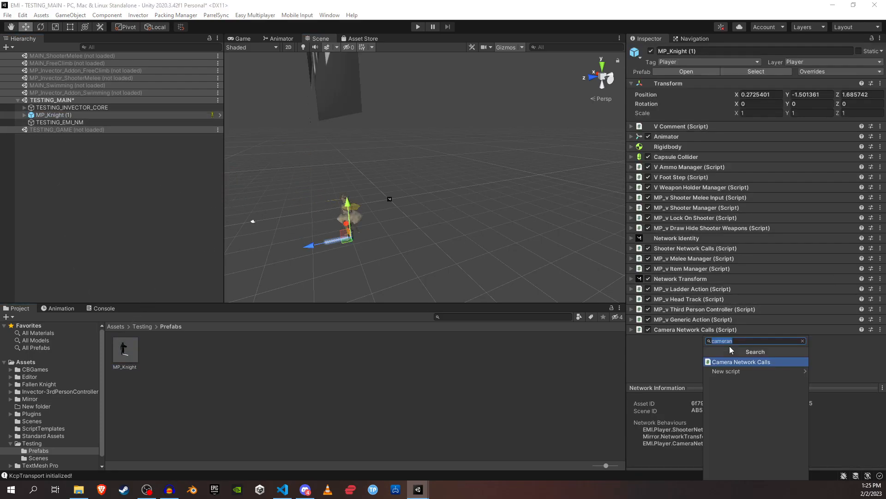
text(mp_vhit)
key(Return)
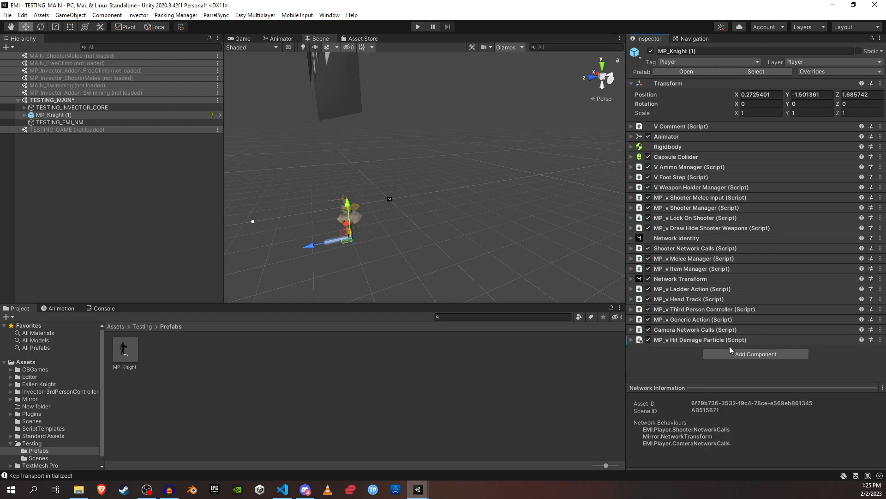
Examine the default and custom damage effects in the MP_v Hit Damage Particle properties, and collapse the component
click(721, 340)
scroll(718, 330, down, 3)
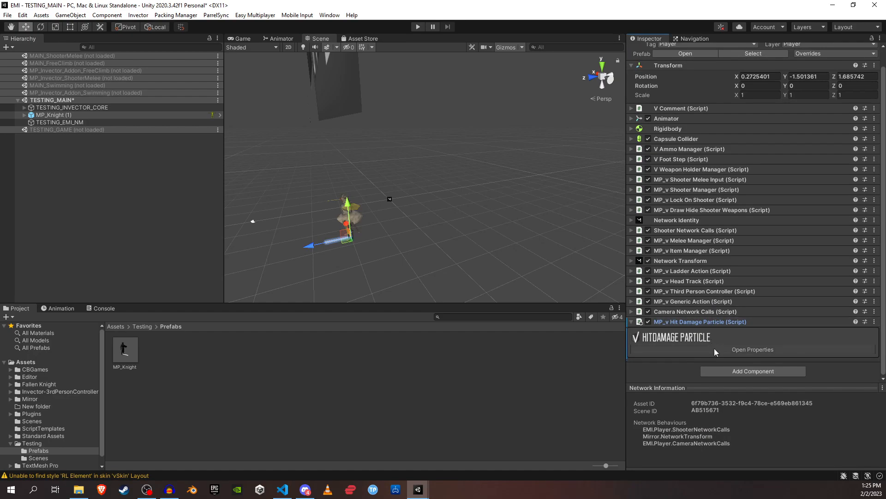
click(669, 340)
click(667, 331)
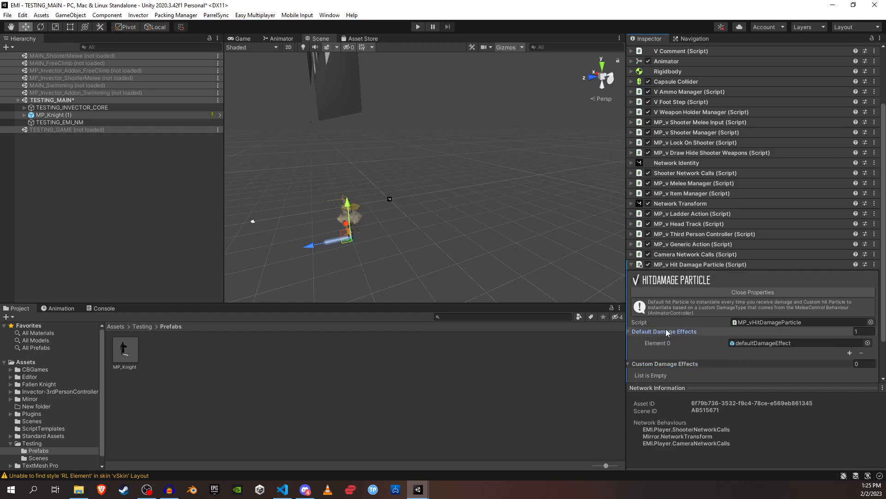
click(665, 364)
click(665, 331)
click(697, 264)
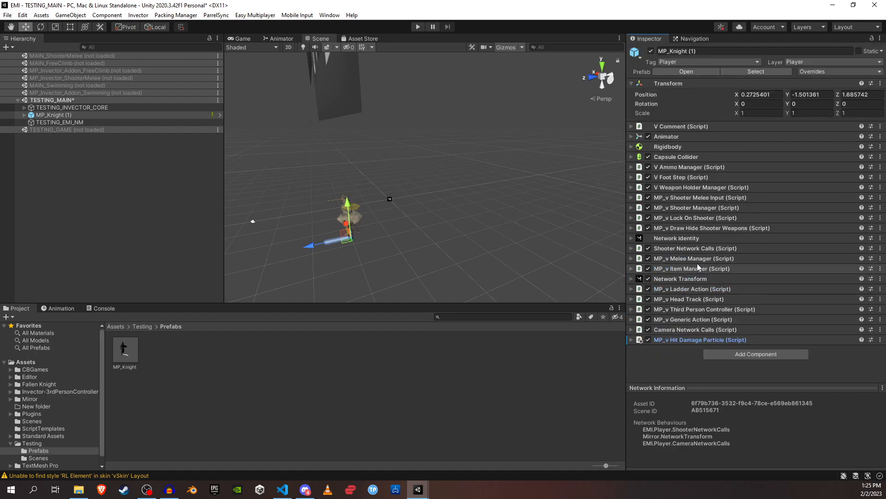
Apply all of the instance's overrides to the MP_Knight prefab and delete the instance from TESTING_MAIN
click(829, 71)
click(852, 153)
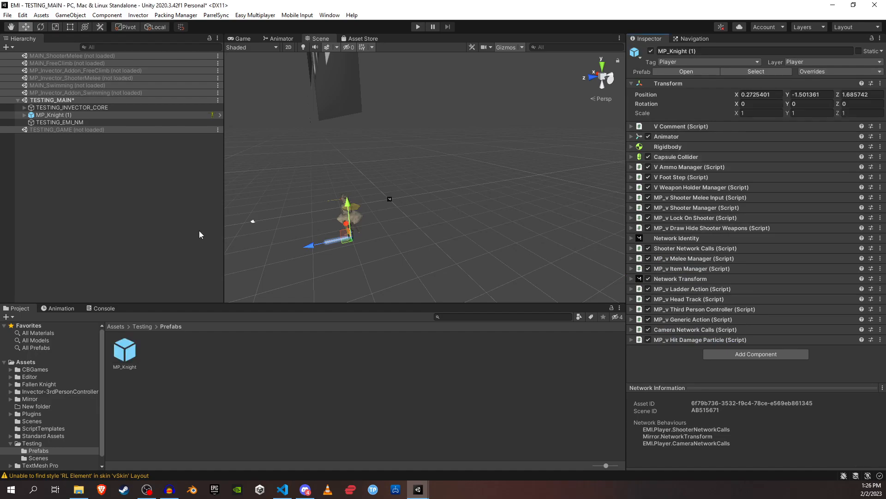
click(71, 115)
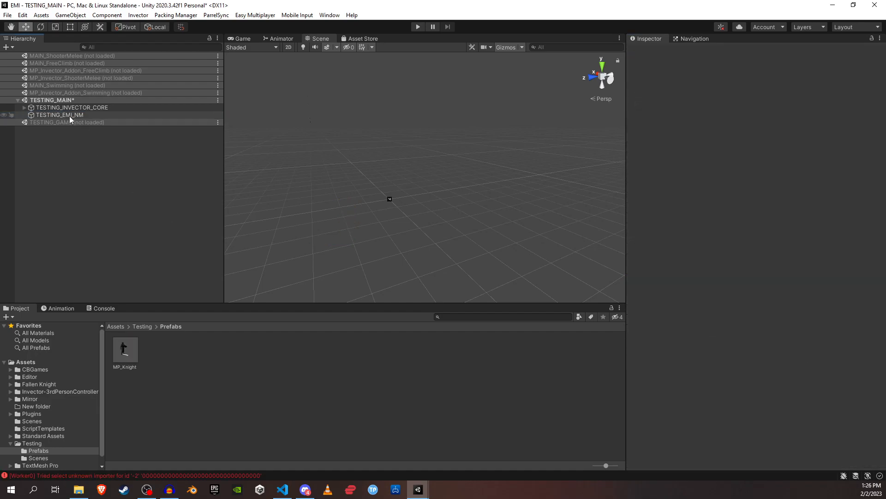
Run the multiplayer game, test jumping, moving and locking on to the other knight, and exit play mode
click(415, 27)
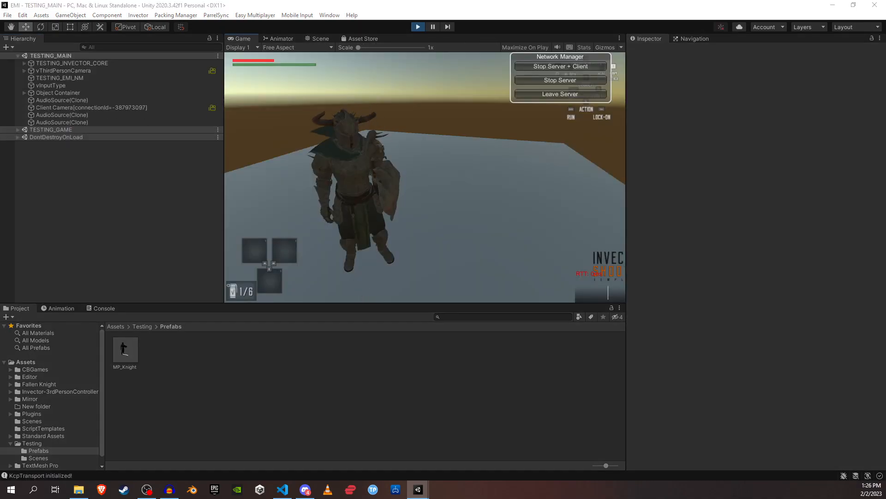
key(space)
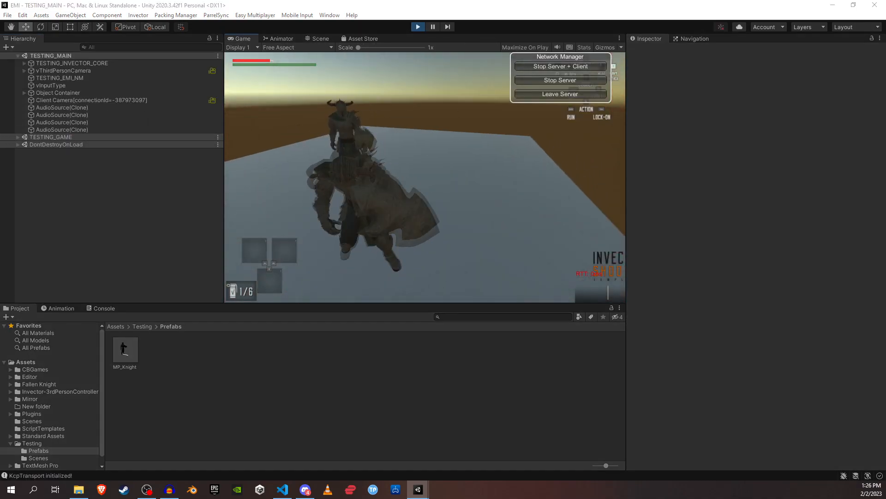
key(w)
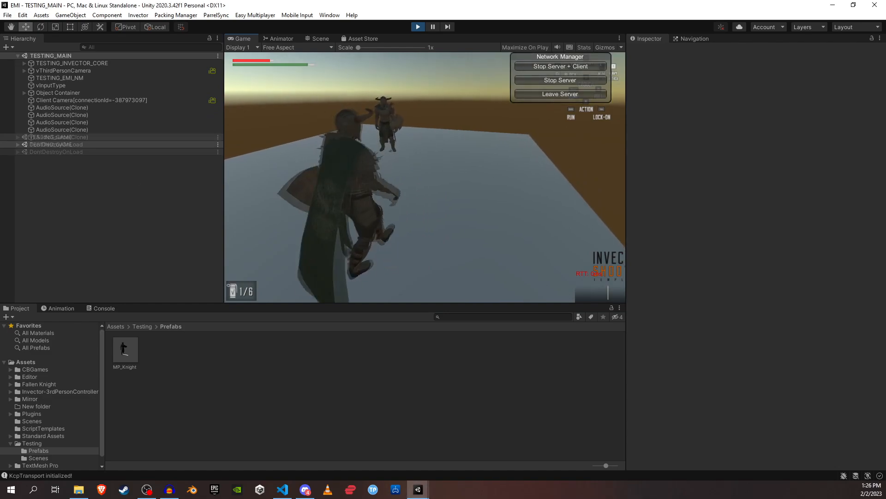
key(Tab)
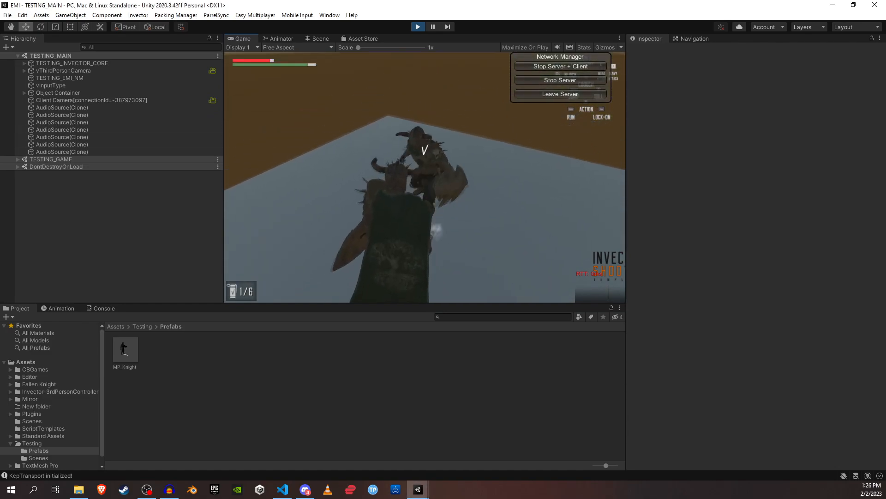
key(Escape)
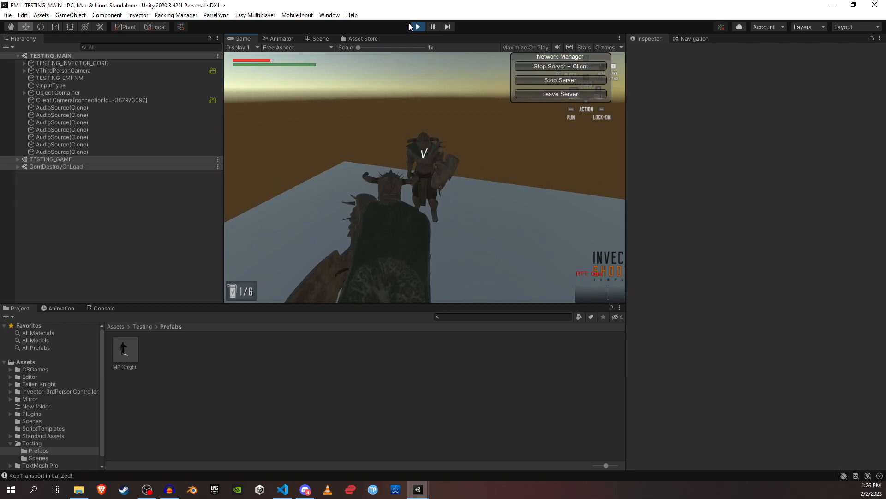
click(417, 26)
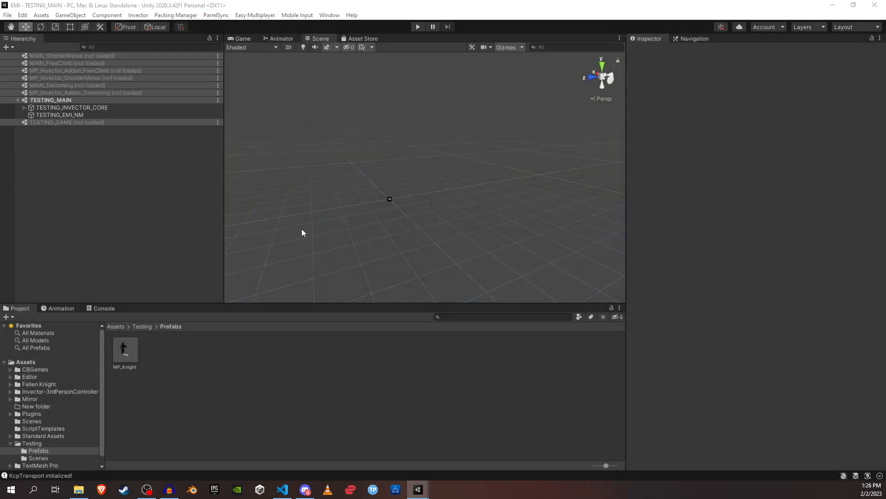
Load the TESTING_GAME scene and inspect its JumpPoint and the MP_Knight prefab
click(76, 123)
right_click(76, 122)
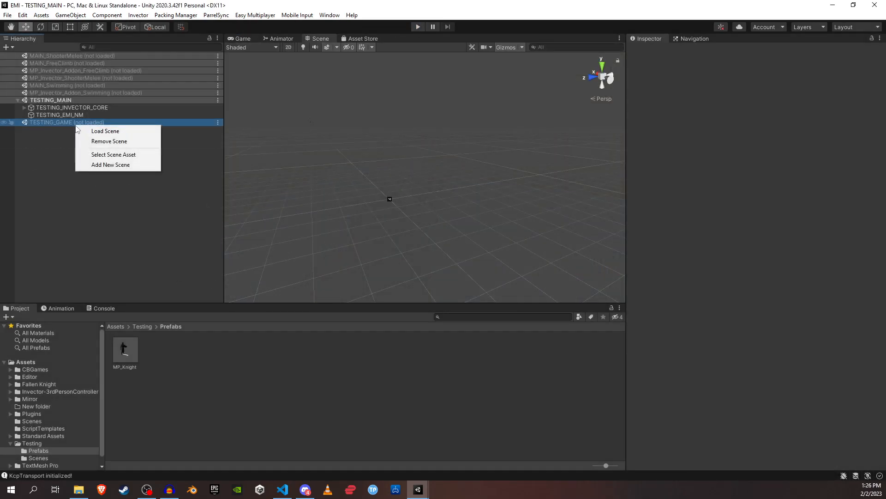
click(97, 131)
click(60, 138)
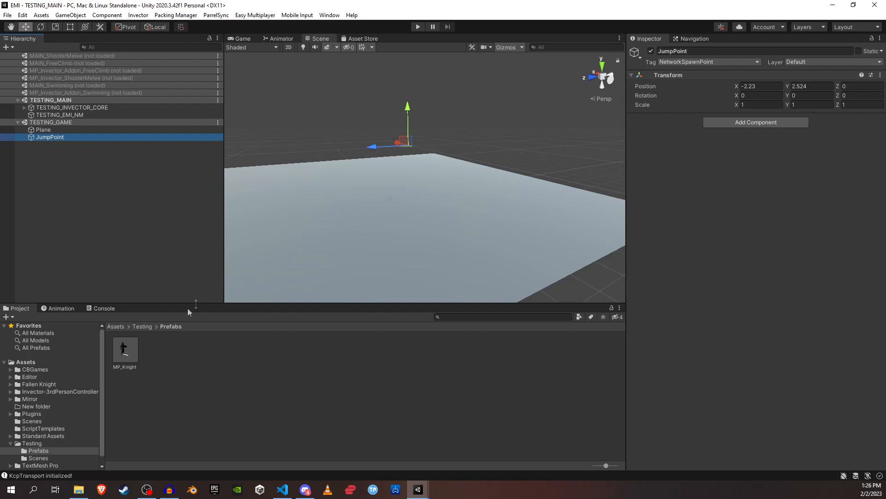
click(125, 359)
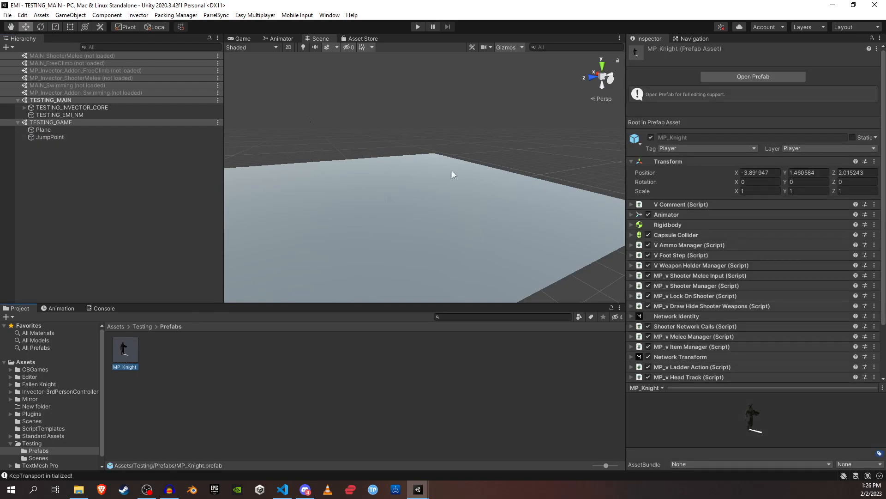